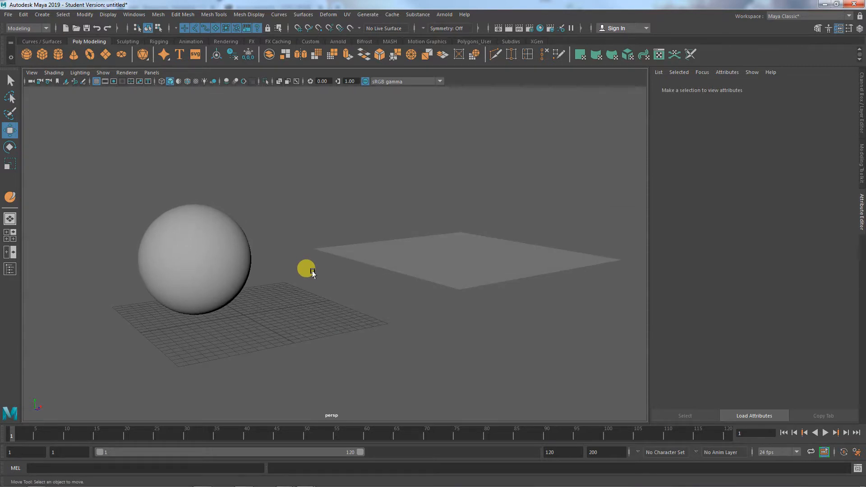
Examine the polygon sphere and plane from several angles, selecting each to view its wireframe density, and clear the selection.
click(223, 261)
click(473, 245)
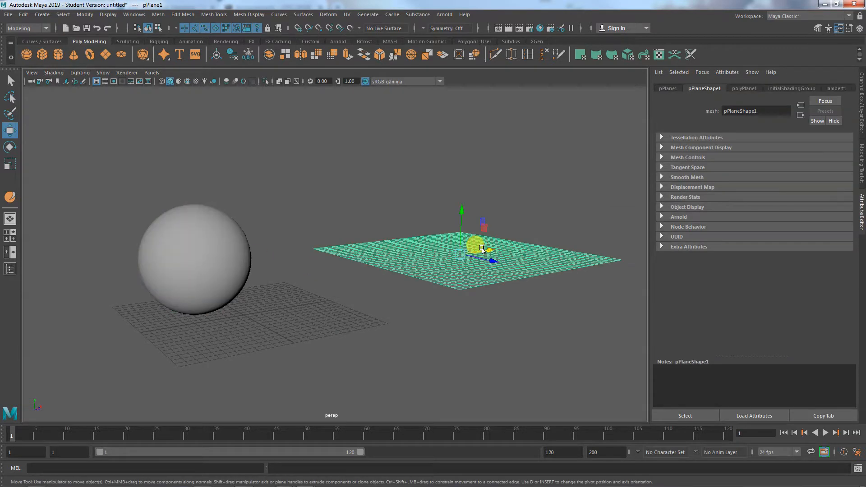
alt+drag(324, 296, 352, 304)
scroll(351, 304, up, 2)
click(180, 234)
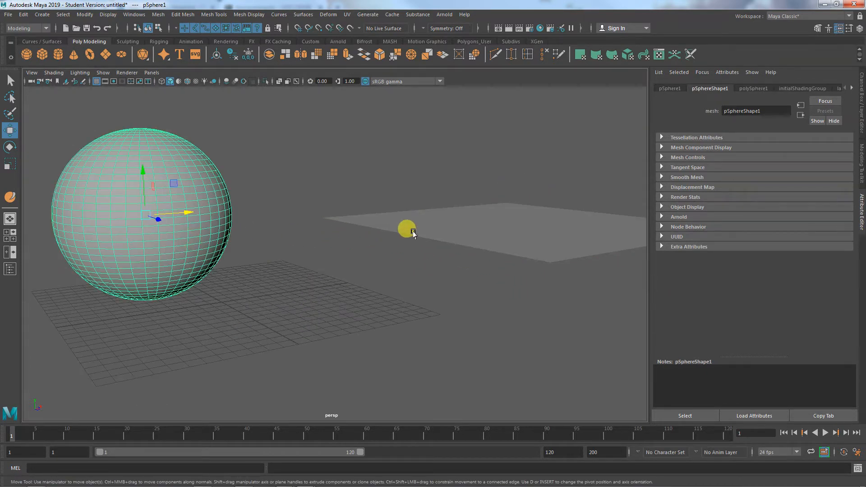
click(481, 217)
mouse_move(391, 280)
alt+mouse_down()
mouse_move(404, 290)
mouse_move(403, 282)
alt+mouse_up()
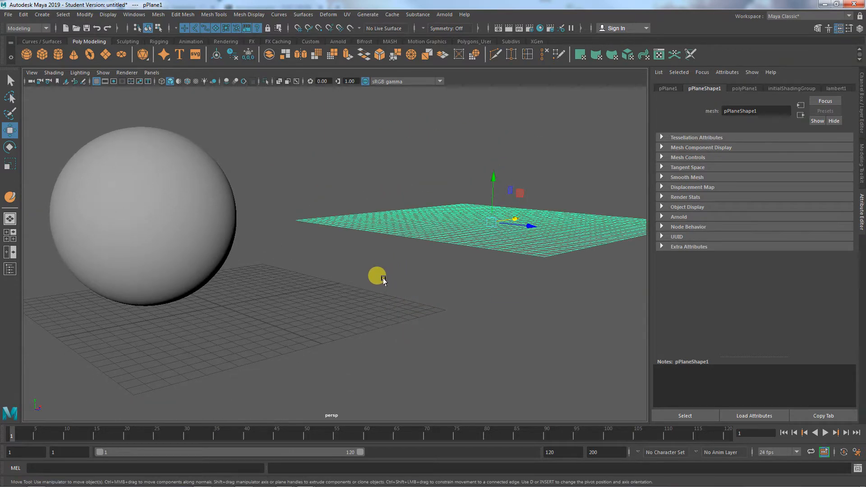
click(161, 226)
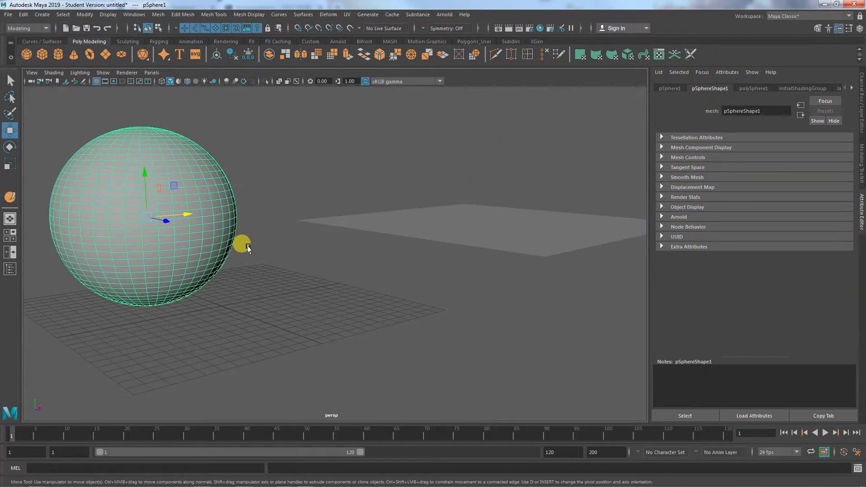
mouse_move(246, 247)
alt+mouse_down()
mouse_move(256, 266)
mouse_move(251, 248)
alt+mouse_up()
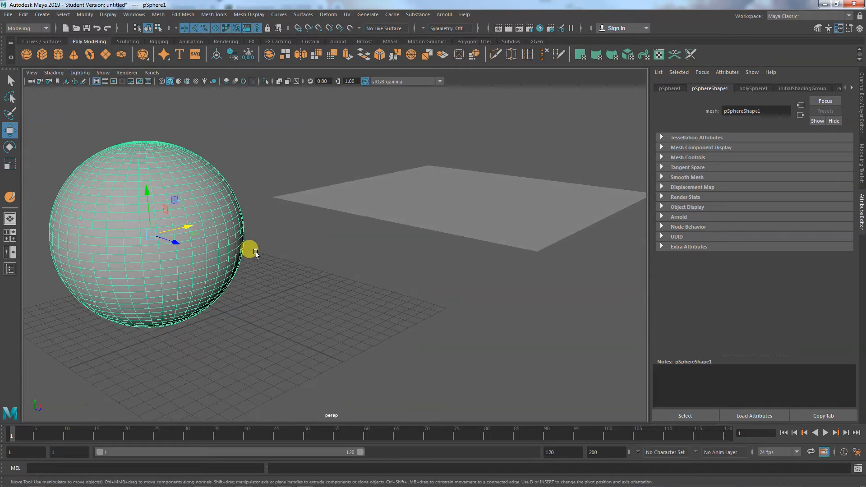
alt+drag(299, 283, 309, 268)
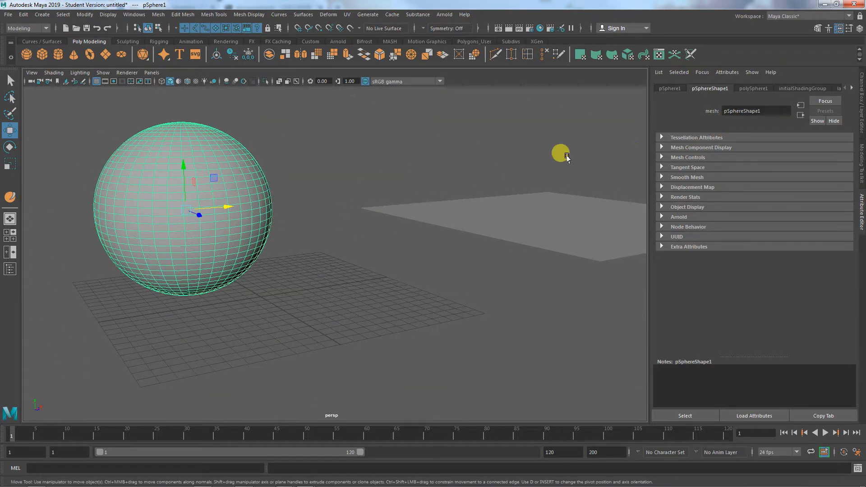
click(468, 213)
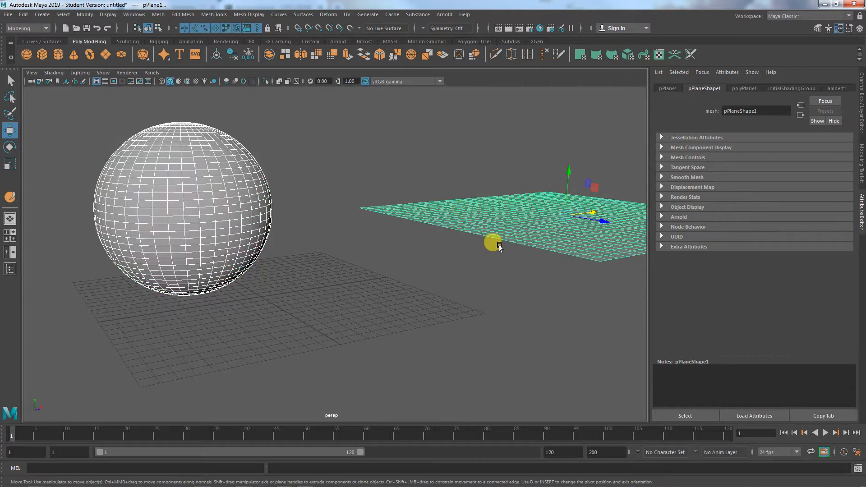
alt+drag(491, 266, 494, 289)
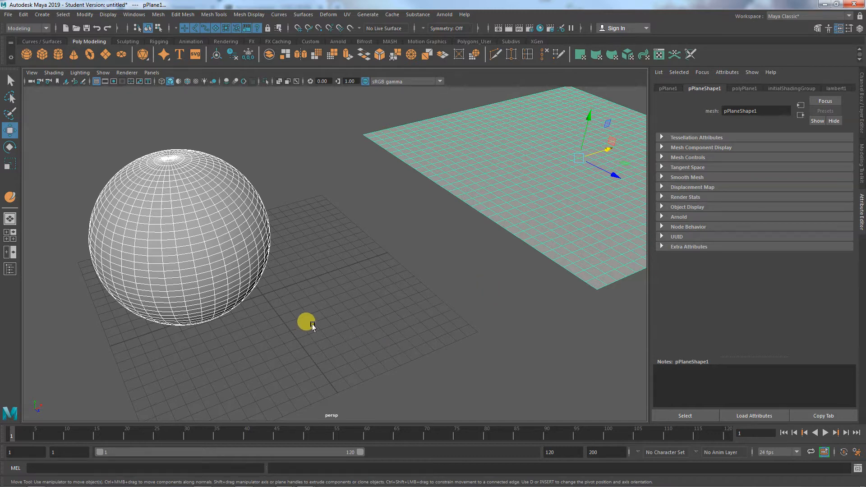
alt+drag(311, 327, 334, 310)
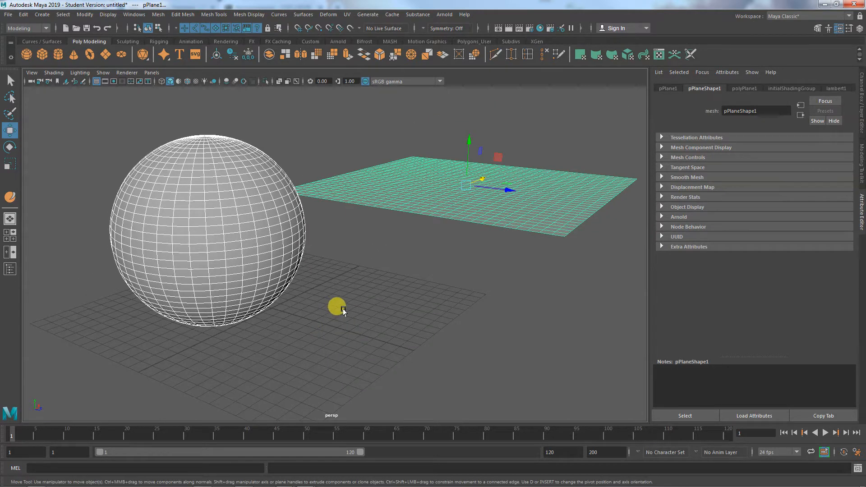
click(346, 309)
key(5)
alt+drag(364, 306, 368, 303)
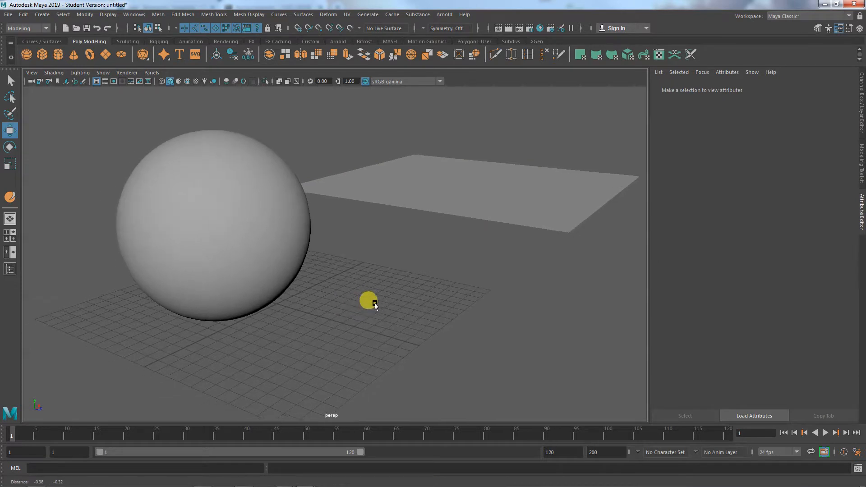
Bring up the Sculpting tool set for the scene with the sphere and plane.
click(128, 41)
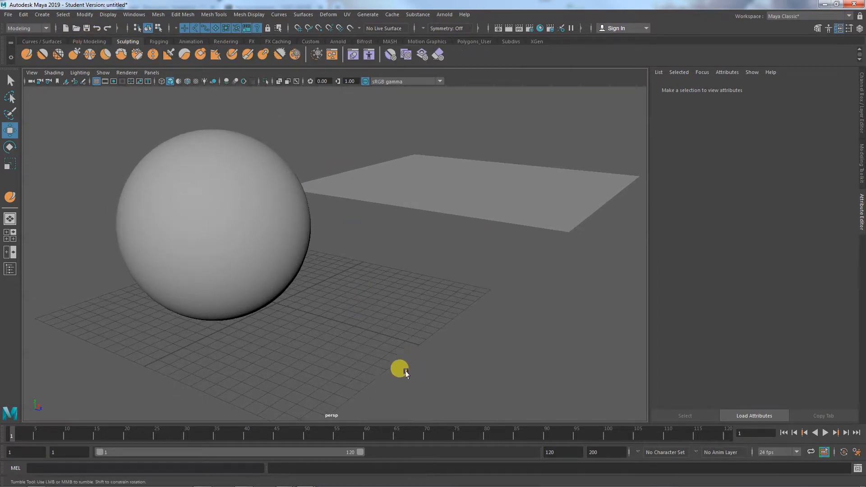
alt+drag(406, 372, 391, 349)
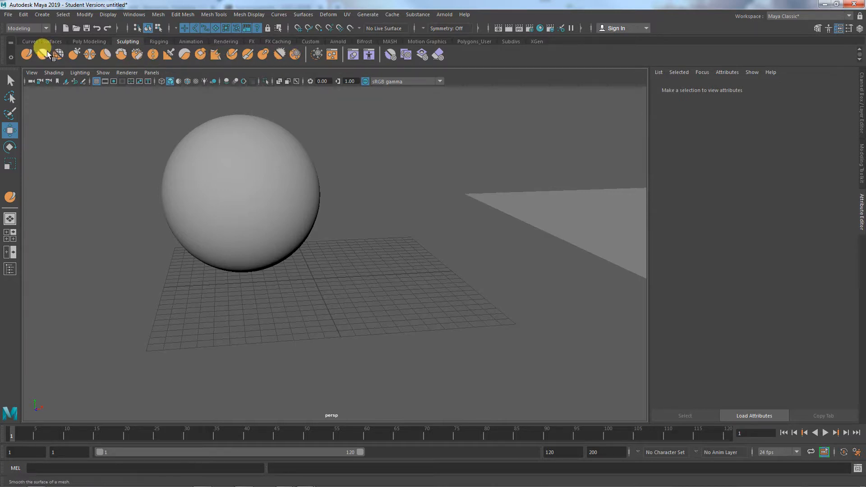
alt+drag(156, 179, 125, 235)
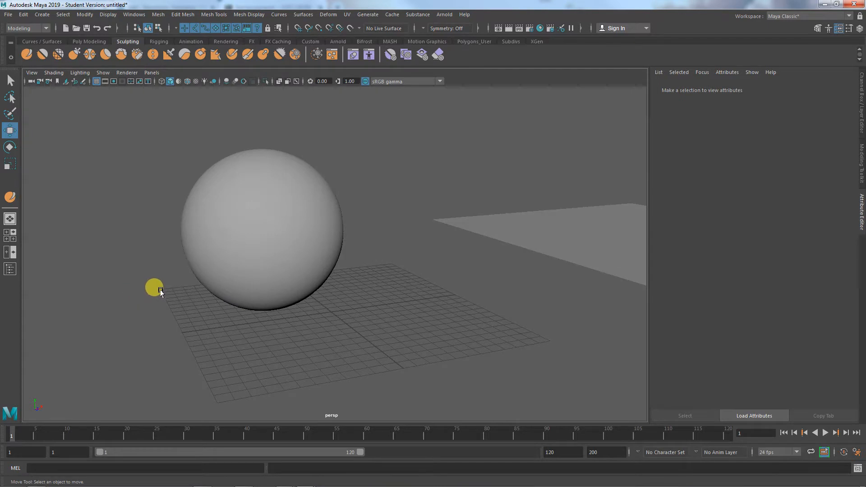
alt+drag(185, 290, 158, 223)
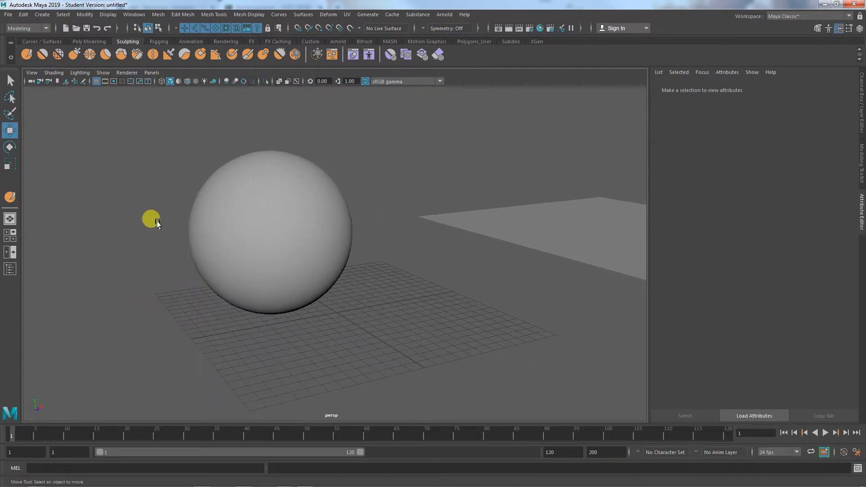
Select the polygon sphere and activate the Sculpt tool on it.
click(27, 54)
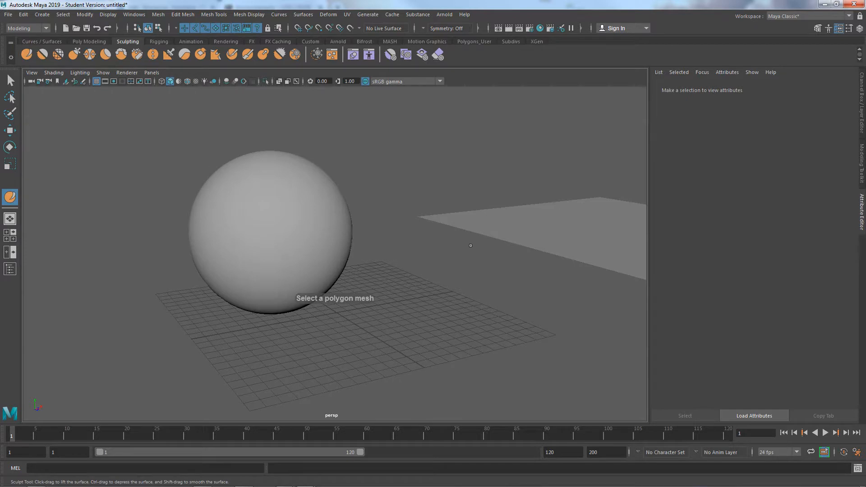
mouse_move(496, 291)
alt+mouse_down()
mouse_move(481, 294)
mouse_move(497, 293)
alt+mouse_up()
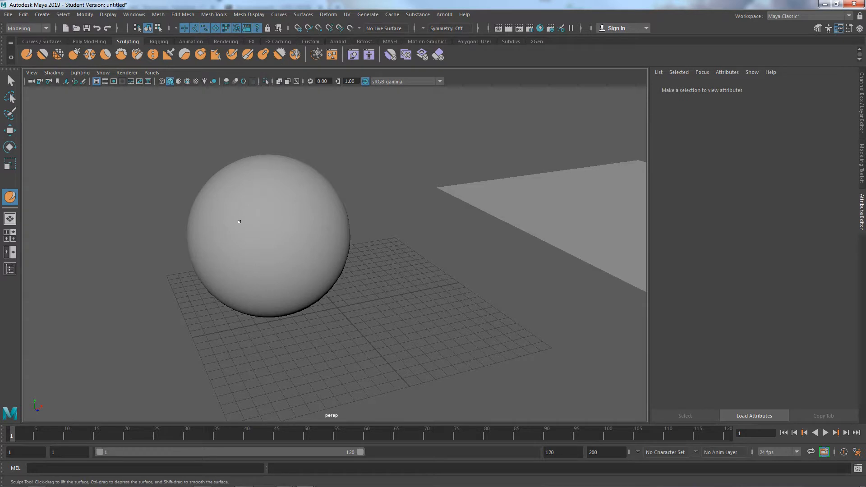
click(10, 80)
drag(301, 238, 190, 189)
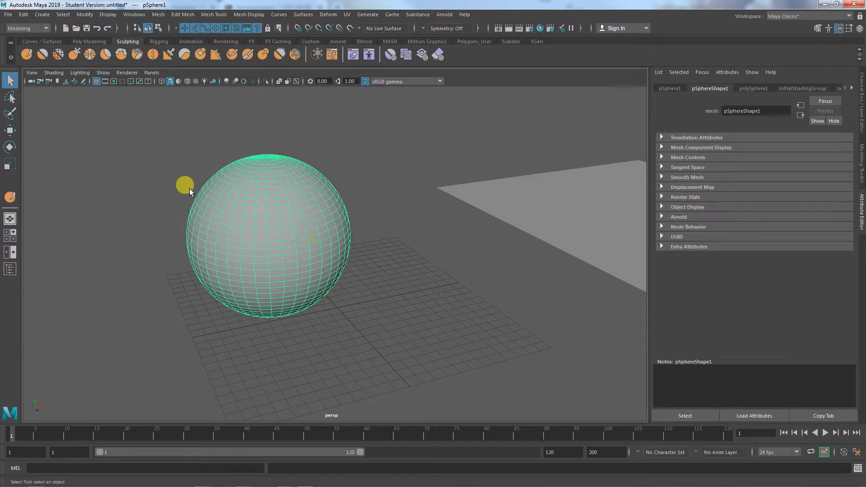
click(30, 56)
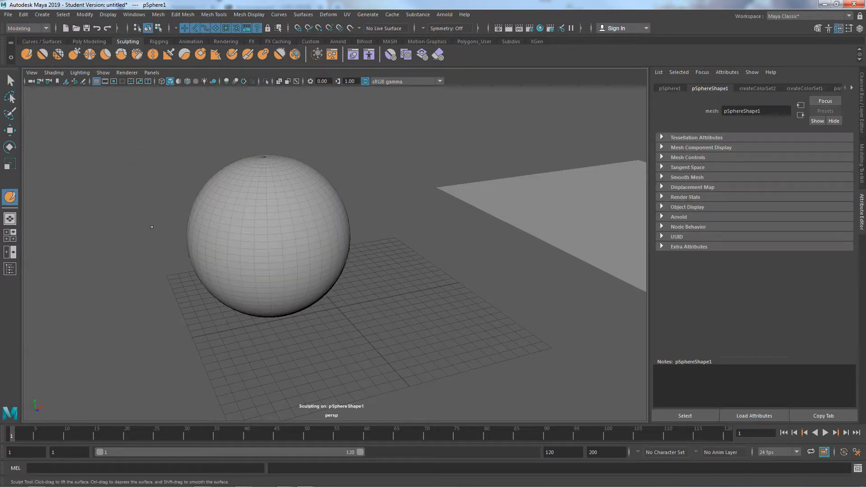
alt+right_drag(151, 227, 222, 232)
alt+middle_drag(229, 232, 300, 251)
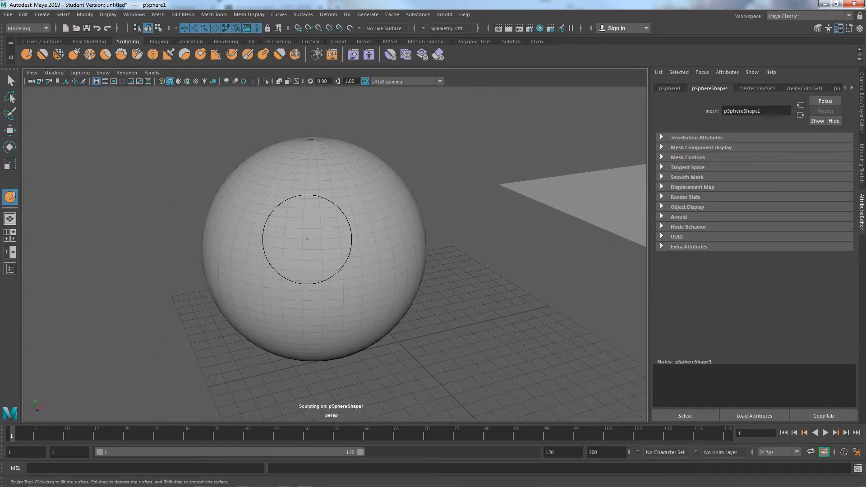
Reset the Sculpt tool to its default settings and shrink the brush size to about 2.84.
double_click(10, 197)
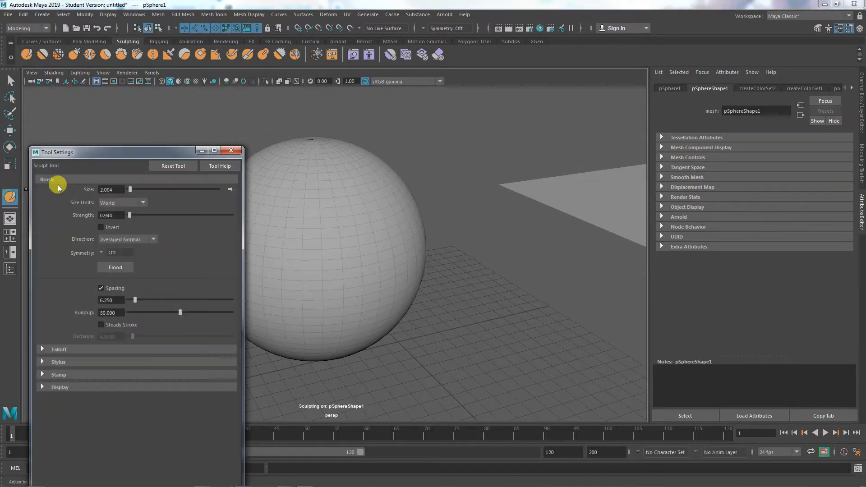
click(231, 150)
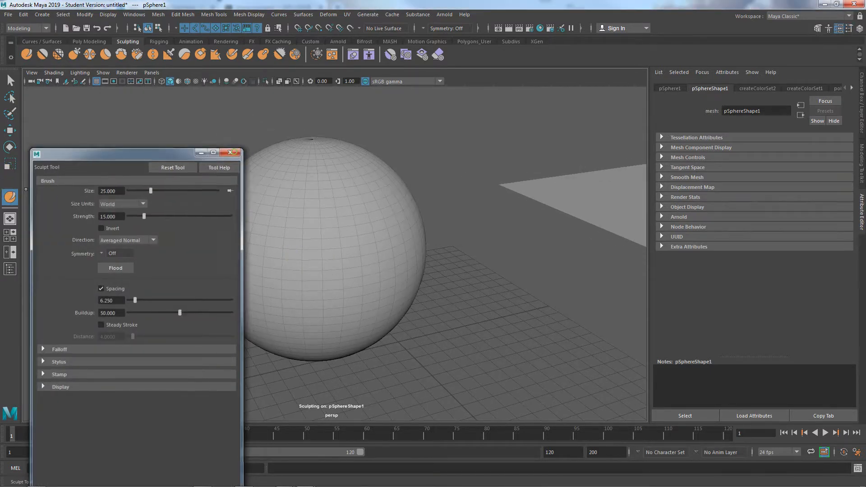
alt+right_drag(247, 184, 207, 193)
key(b)
drag(285, 240, 256, 240)
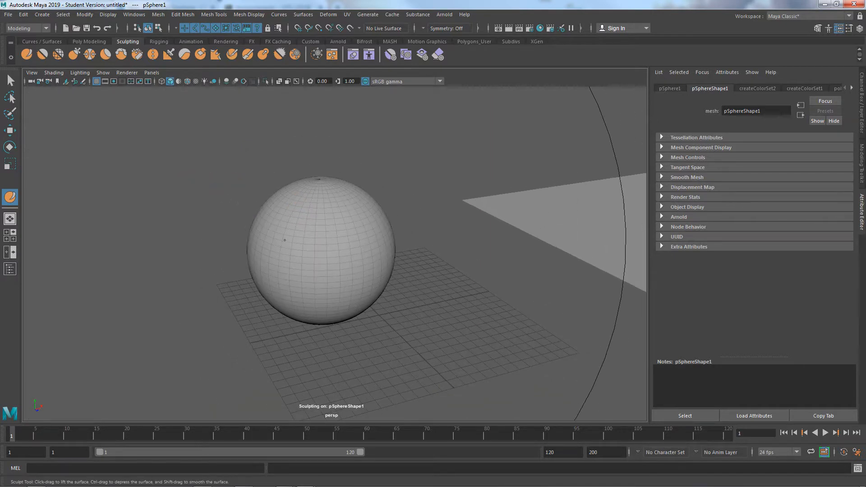
double_click(10, 197)
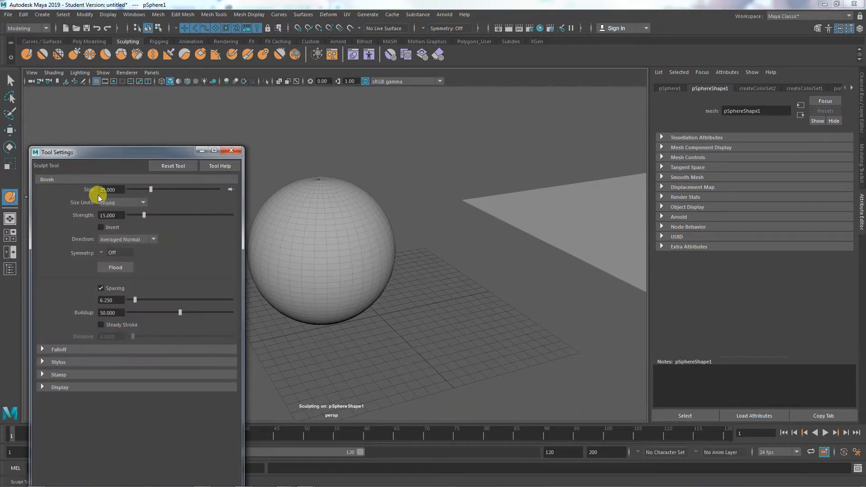
click(167, 171)
click(231, 151)
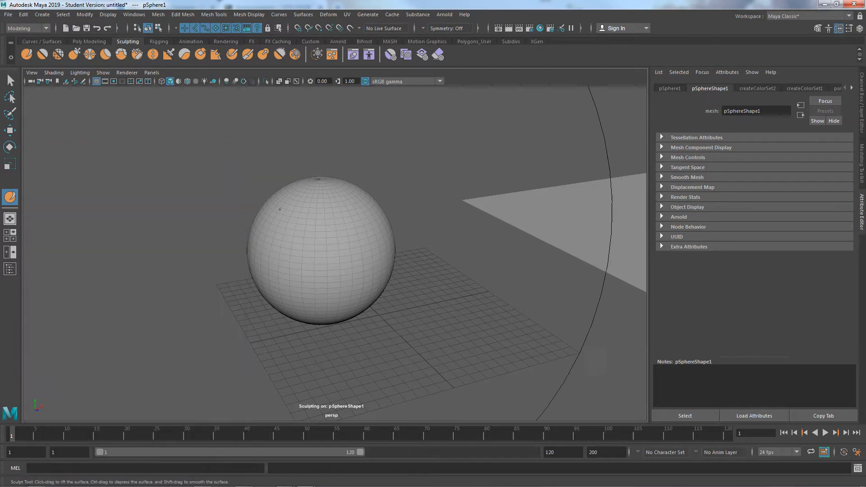
alt+right_drag(209, 205, 189, 213)
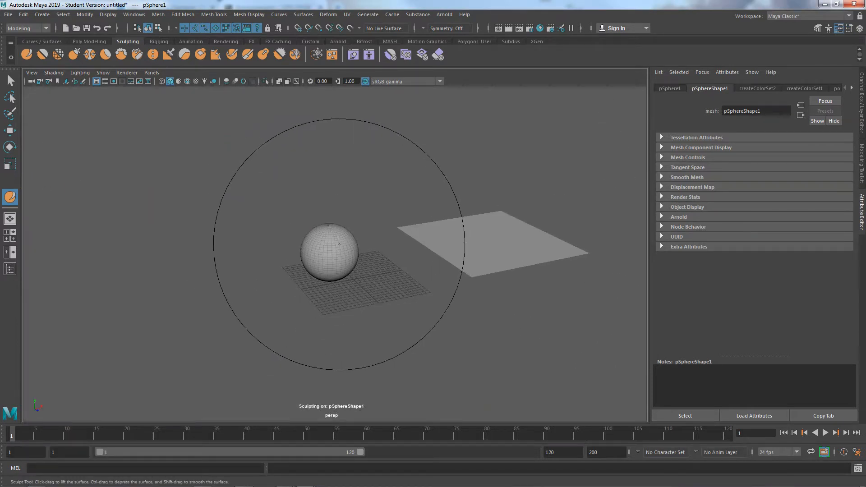
mouse_move(339, 244)
mouse_down()
mouse_move(200, 244)
mouse_move(228, 234)
mouse_up()
Try sculpting bulges on the sphere with the default brush strength of 15, and undo the strokes.
mouse_move(310, 243)
mouse_down()
mouse_move(334, 246)
mouse_move(316, 255)
mouse_move(325, 261)
mouse_move(307, 286)
mouse_move(276, 281)
mouse_move(309, 283)
mouse_move(306, 299)
mouse_up()
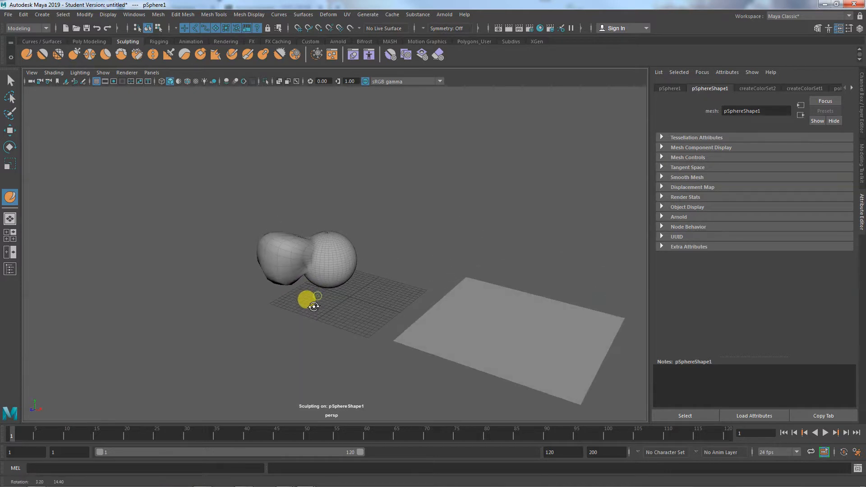
mouse_move(314, 260)
mouse_down()
mouse_move(325, 257)
mouse_move(318, 275)
mouse_move(307, 271)
mouse_move(319, 251)
mouse_up()
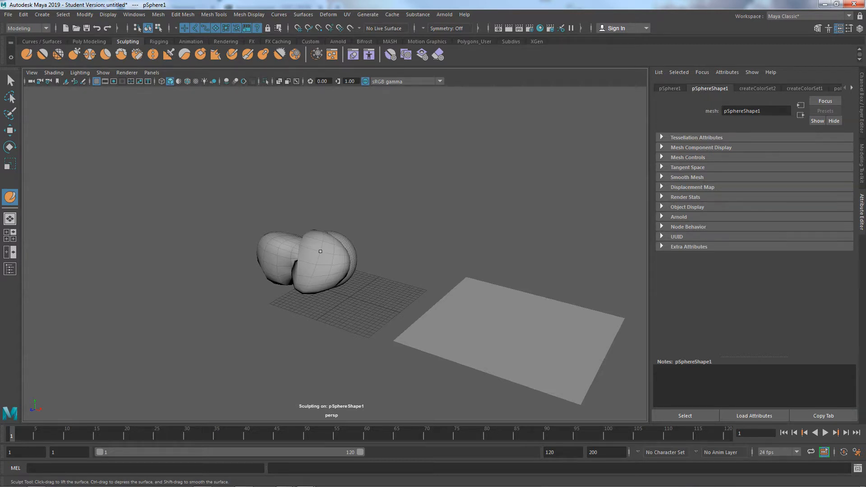
key(ctrl+z)
key(ctrl+z)
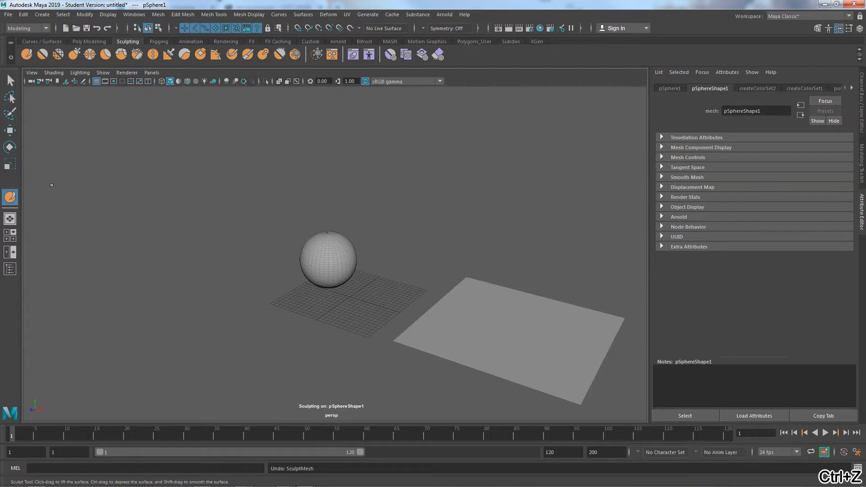
Set the Sculpt tool's strength to about 2.64 and raise a softer bulge on the sphere's surface.
double_click(10, 197)
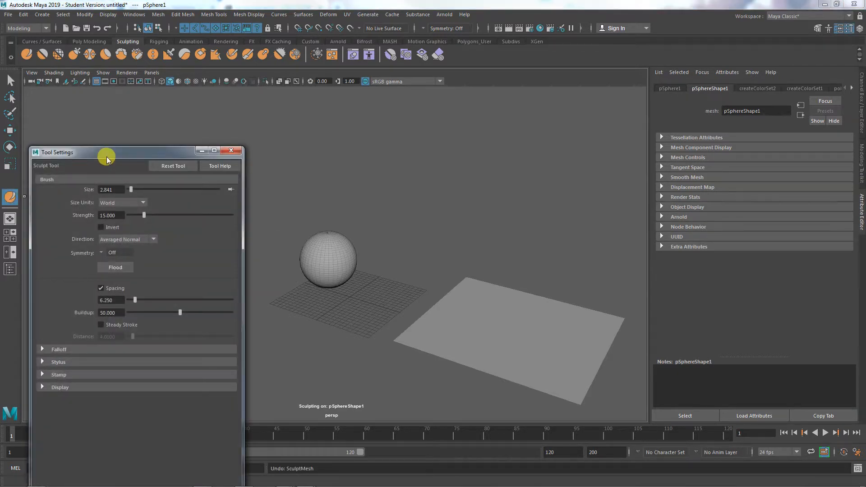
drag(107, 156, 120, 75)
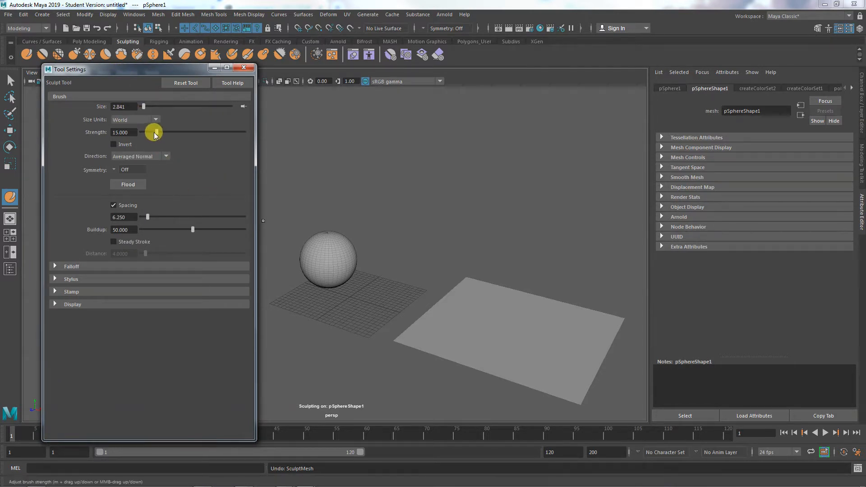
drag(155, 132, 144, 134)
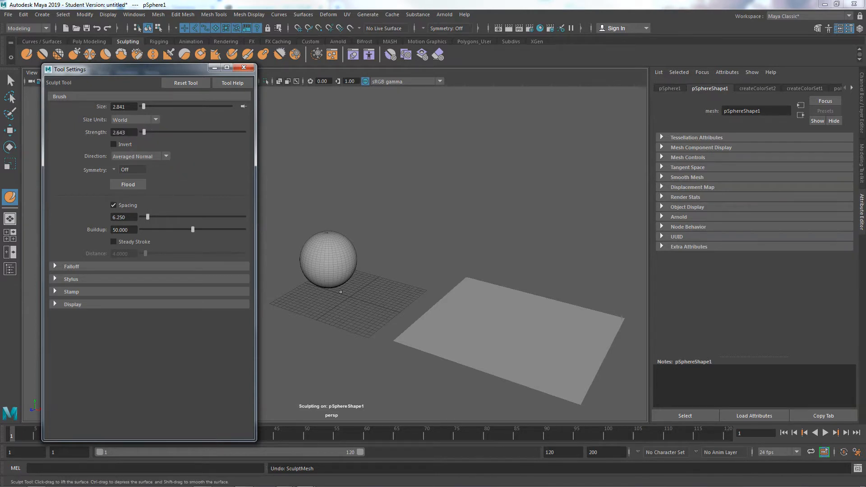
click(334, 261)
drag(335, 260, 330, 261)
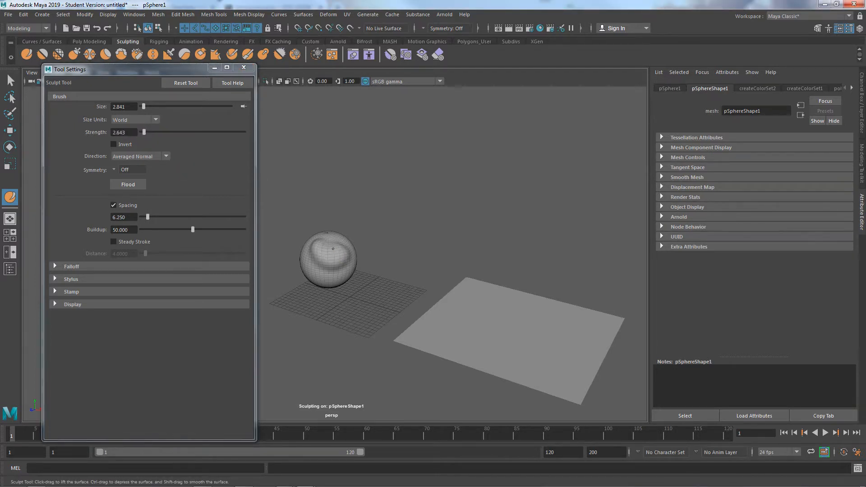
alt+drag(330, 293, 389, 355)
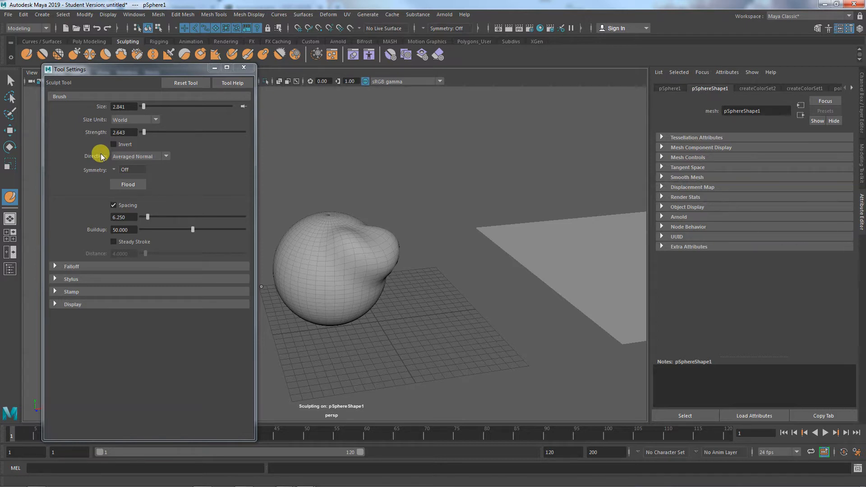
Review the available brush direction options, keeping Averaged Normal, and close the Sculpt tool settings.
click(166, 157)
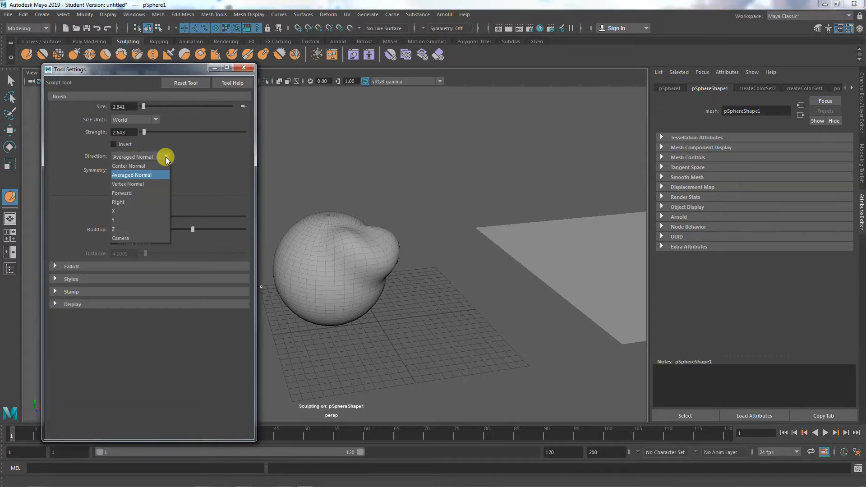
click(166, 157)
click(244, 67)
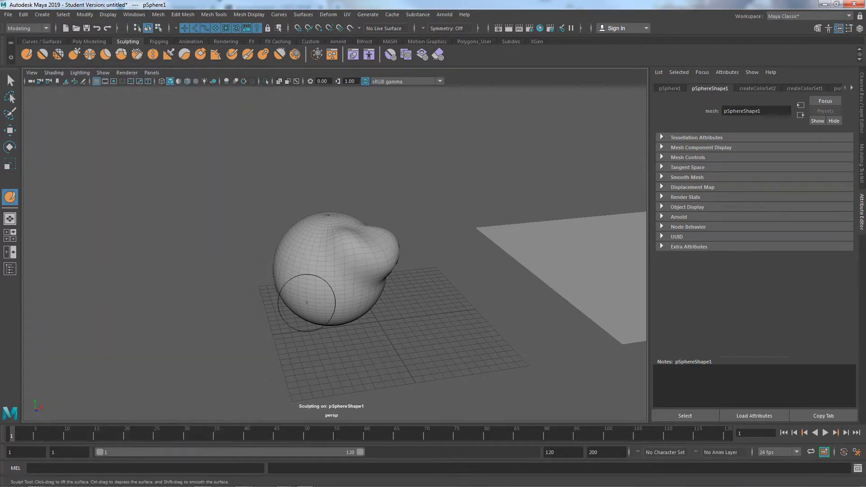
Raise several more soft bulges across different sides of the sphere with the Sculpt tool.
alt+drag(299, 300, 338, 310)
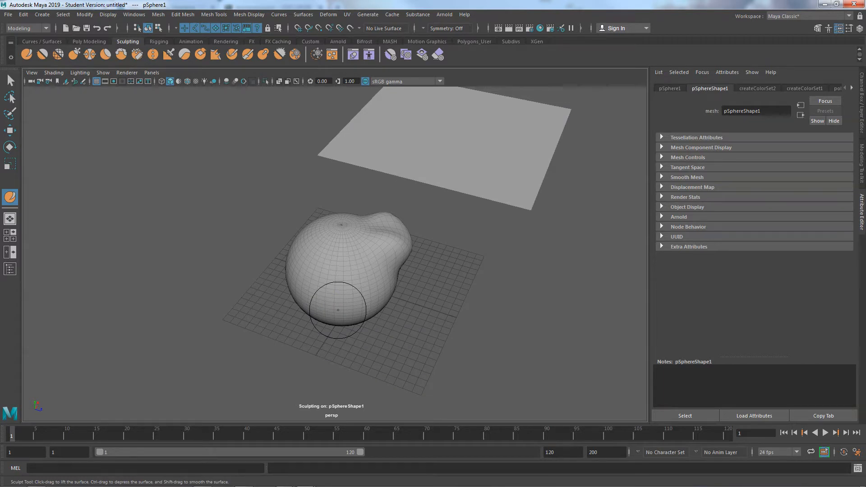
mouse_move(357, 252)
mouse_down()
mouse_move(338, 271)
mouse_move(373, 258)
mouse_move(392, 277)
mouse_move(370, 239)
mouse_move(336, 295)
mouse_move(375, 287)
mouse_move(384, 302)
mouse_move(370, 277)
mouse_move(266, 321)
mouse_up()
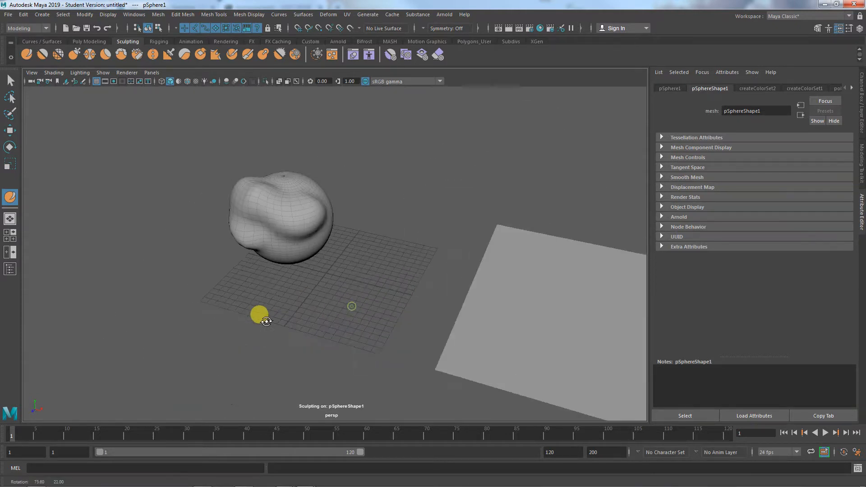
Select the plane and raise hills and ridges around its edges and centre with the Sculpt tool.
alt+drag(575, 332, 376, 298)
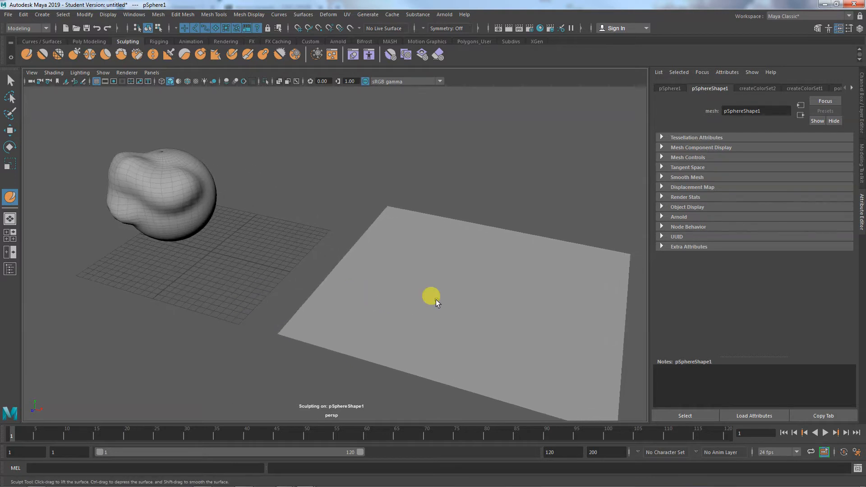
key(q)
click(436, 299)
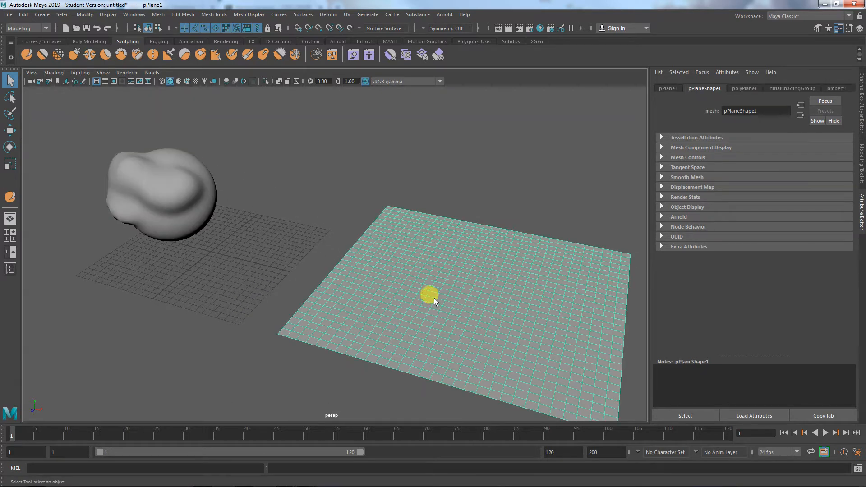
click(10, 197)
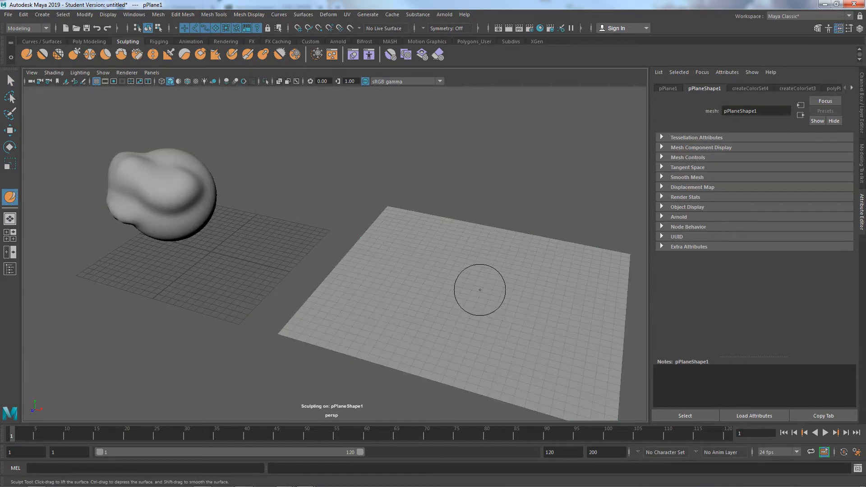
alt+middle_drag(474, 292, 409, 259)
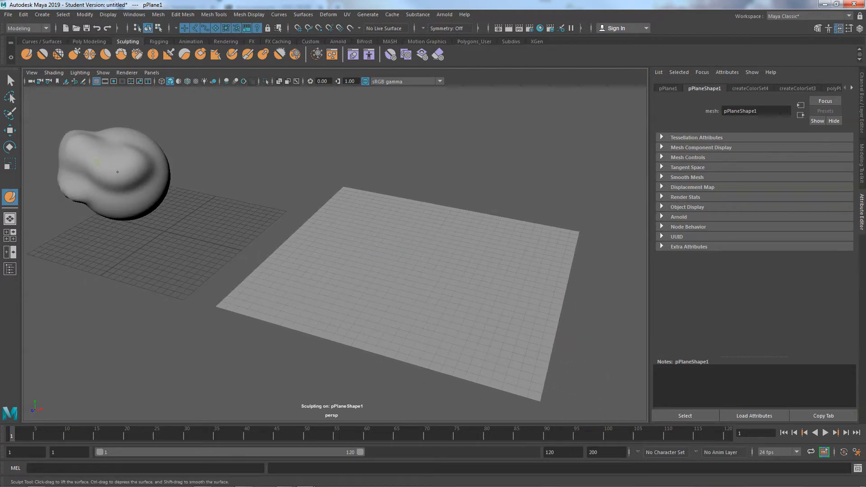
mouse_move(309, 286)
alt+right_down()
mouse_move(414, 309)
mouse_move(356, 271)
alt+right_up()
mouse_move(356, 271)
mouse_down()
mouse_move(382, 272)
mouse_move(343, 221)
mouse_move(528, 239)
mouse_move(497, 340)
mouse_move(339, 319)
mouse_move(246, 264)
mouse_move(316, 176)
mouse_move(550, 206)
mouse_move(537, 280)
mouse_up()
mouse_move(537, 280)
alt+mouse_down()
mouse_move(480, 265)
mouse_move(445, 240)
mouse_move(514, 257)
mouse_move(526, 271)
alt+mouse_up()
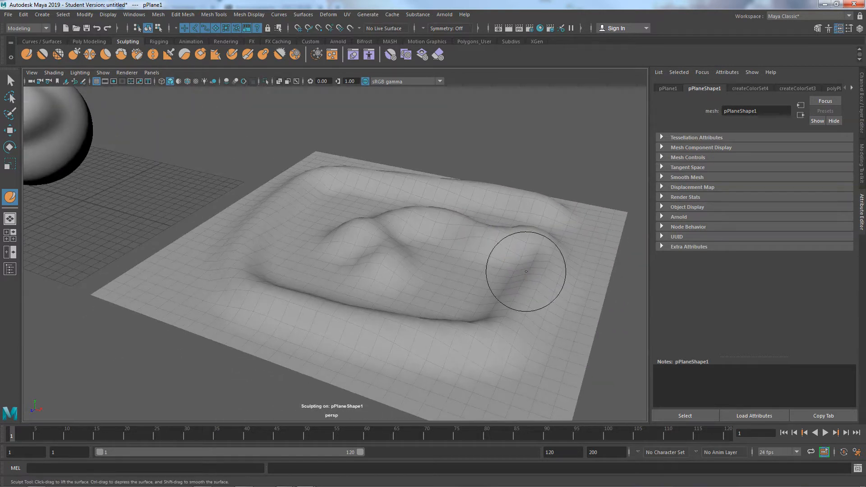
mouse_move(526, 271)
mouse_down()
mouse_move(520, 257)
mouse_move(528, 304)
mouse_move(562, 318)
mouse_move(543, 350)
mouse_move(409, 356)
mouse_move(283, 333)
mouse_move(451, 327)
mouse_move(501, 316)
mouse_move(539, 294)
mouse_move(548, 372)
mouse_up()
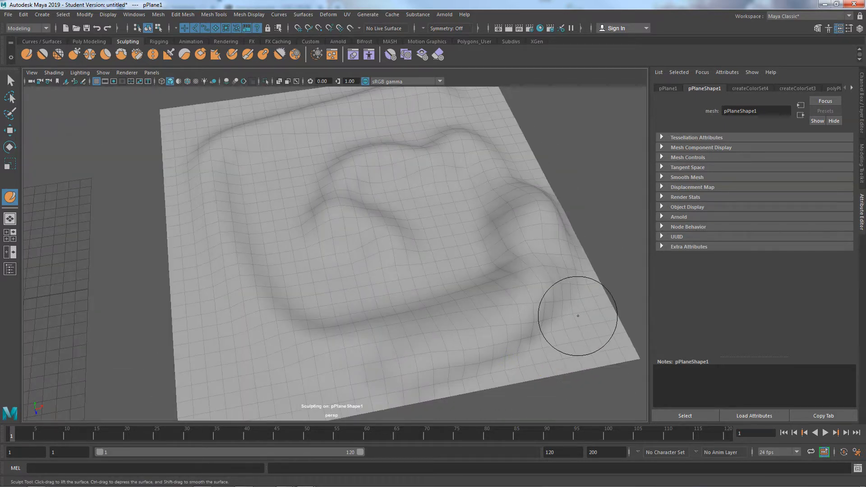
Select the sphere for sculpting and open the Sculpt tool's settings, with the window placed clear of the model.
mouse_move(546, 300)
alt+mouse_down()
mouse_move(499, 276)
mouse_move(499, 286)
mouse_move(613, 314)
mouse_move(386, 286)
mouse_move(367, 272)
mouse_move(373, 279)
alt+mouse_up()
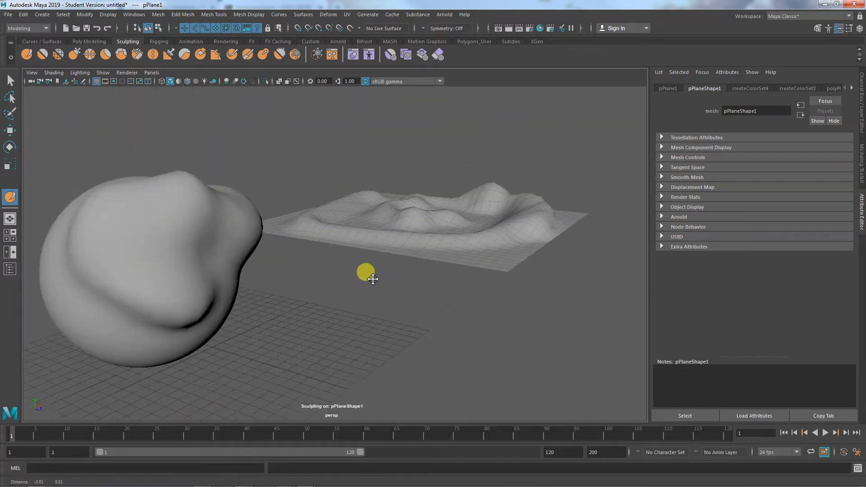
alt+middle_drag(373, 279, 316, 273)
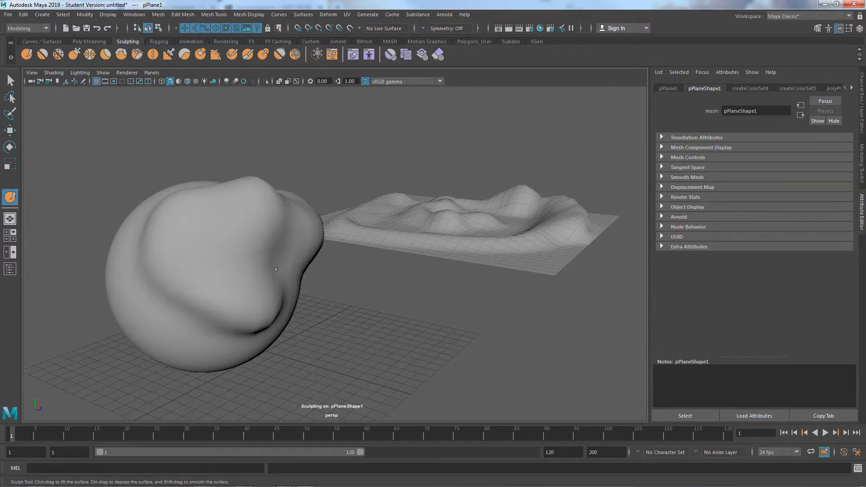
key(w)
click(252, 268)
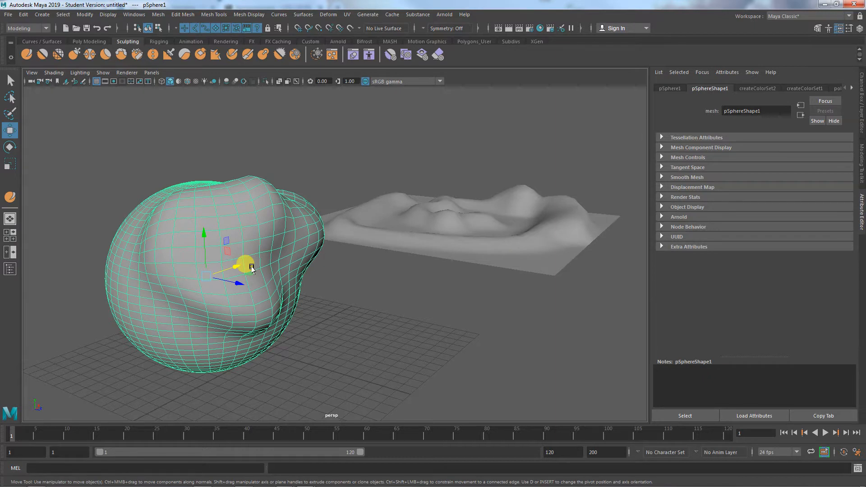
double_click(10, 197)
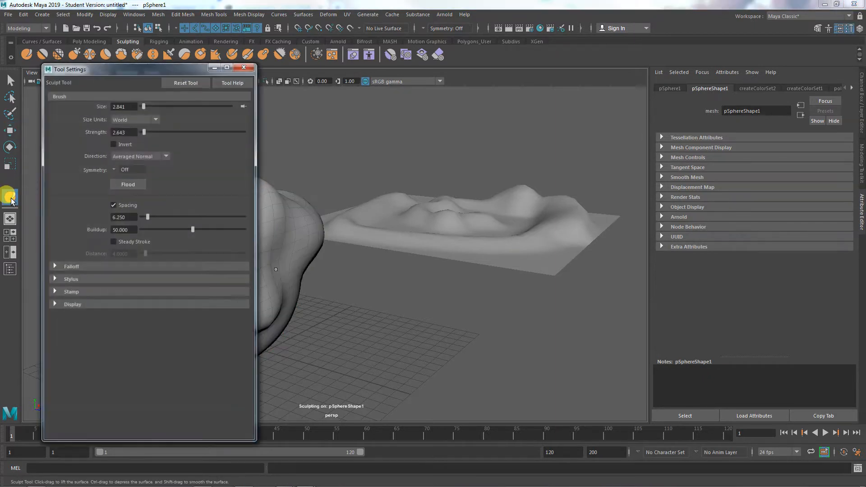
drag(107, 70, 650, 55)
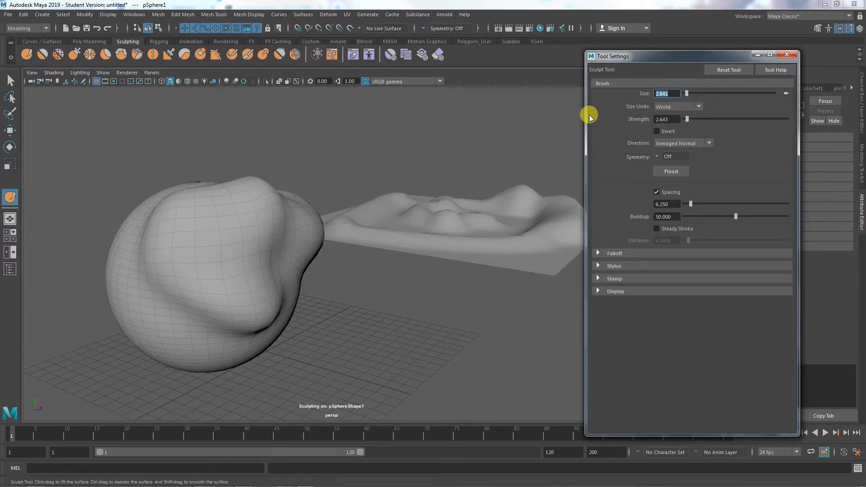
Set the Sculpt brush size to about 3.09 and its strength to about 0.55.
mouse_move(362, 316)
alt+mouse_down()
mouse_move(306, 367)
mouse_move(329, 344)
mouse_move(270, 293)
alt+mouse_up()
key(b)
mouse_move(227, 262)
mouse_down()
mouse_move(227, 209)
mouse_move(207, 209)
mouse_move(250, 209)
mouse_move(212, 209)
mouse_move(239, 202)
mouse_up()
key(m)
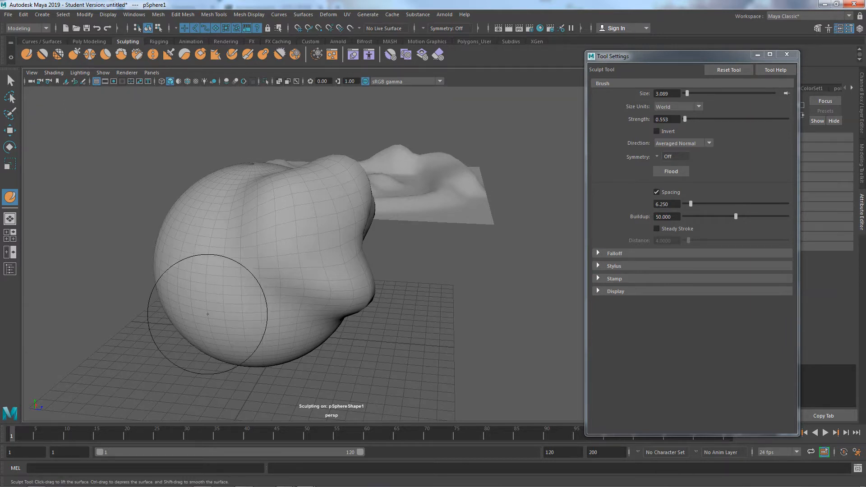
Sculpt gentle raised areas on the sphere's smooth side, reducing the brush size to about 0.87.
alt+drag(203, 300, 232, 310)
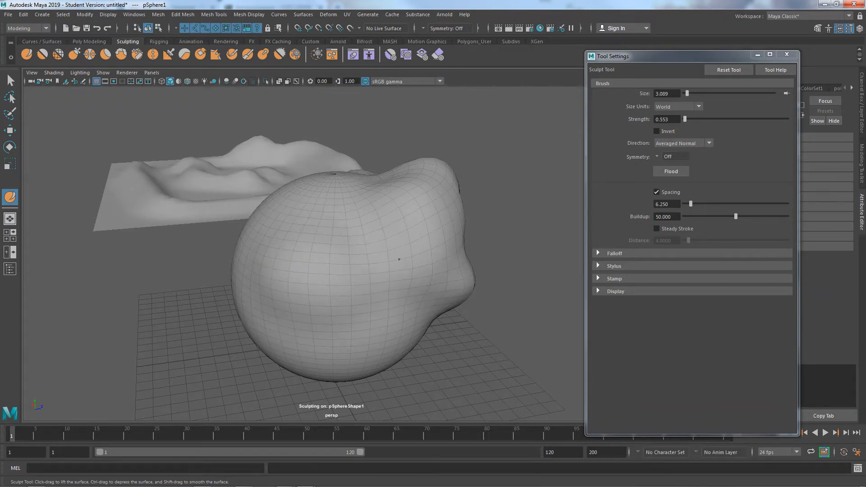
drag(353, 255, 295, 257)
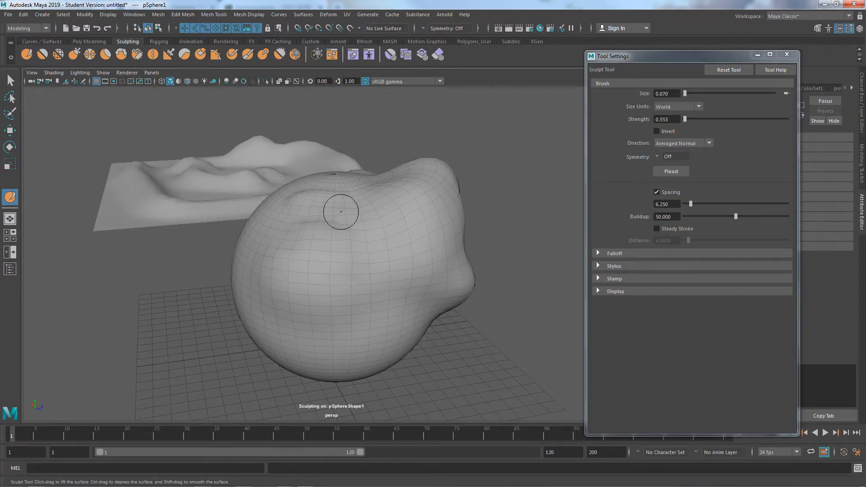
mouse_move(347, 253)
alt+mouse_down()
mouse_move(379, 257)
mouse_move(311, 256)
mouse_move(308, 243)
mouse_move(294, 246)
mouse_move(349, 253)
alt+mouse_up()
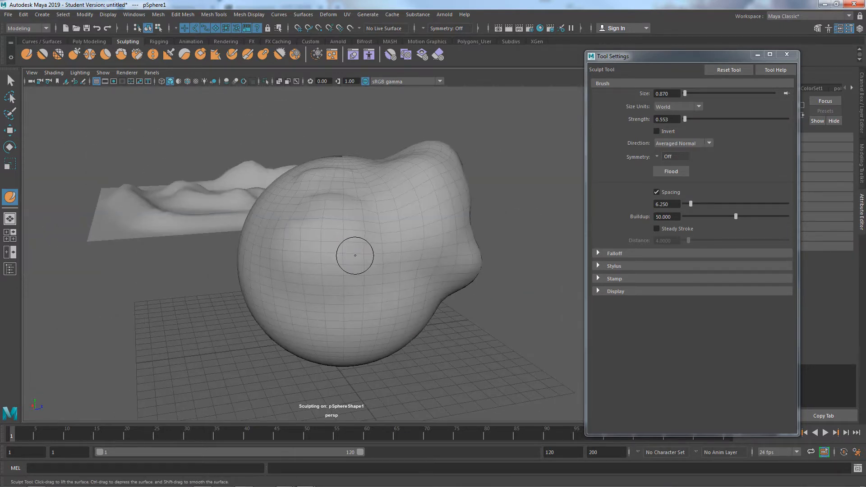
Undo the run of sculpting strokes on the sphere and the plane.
key(ctrl+z)
mouse_move(355, 256)
alt+mouse_down()
mouse_move(280, 267)
mouse_move(332, 280)
mouse_move(211, 231)
alt+mouse_up()
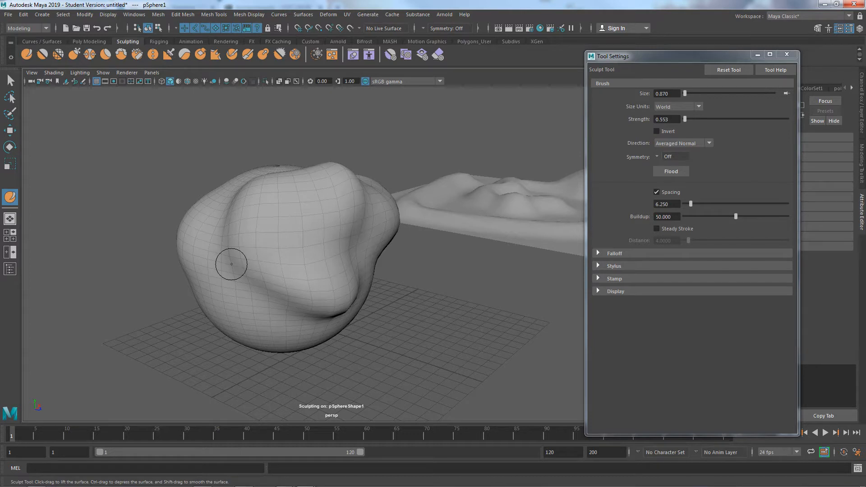
mouse_move(232, 264)
alt+mouse_down()
mouse_move(226, 280)
mouse_move(258, 281)
alt+mouse_up()
key(ctrl+z)
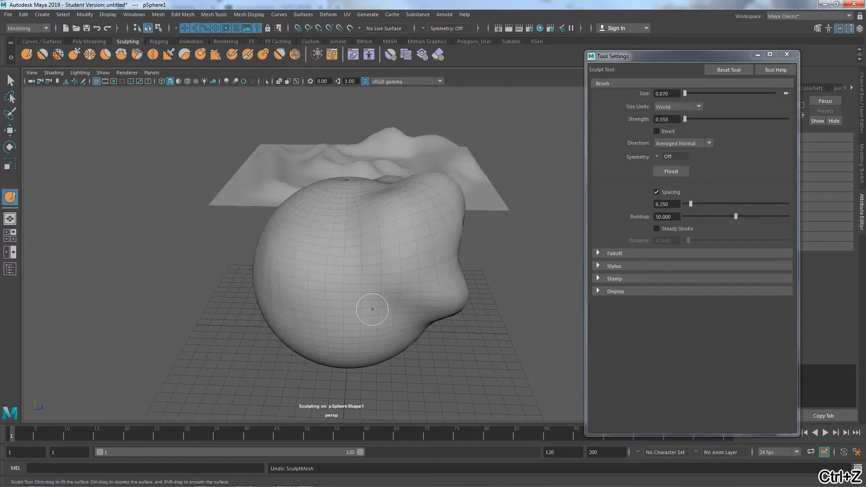
key(ctrl+z)
key(ctrl+z)
key(ctrl+z)
key(ctrl+z)
key(ctrl+z)
key(ctrl+z)
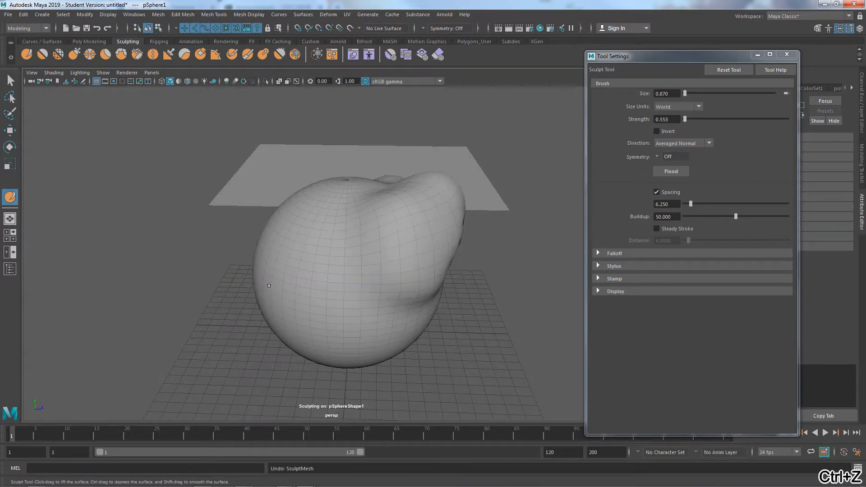
Set the brush size to about 2.42 and strength to about 1.86, trying bulges on the sphere and undoing them.
mouse_move(272, 284)
alt+mouse_down()
mouse_move(252, 277)
mouse_move(288, 271)
mouse_move(279, 241)
mouse_move(334, 257)
mouse_move(329, 244)
alt+mouse_up()
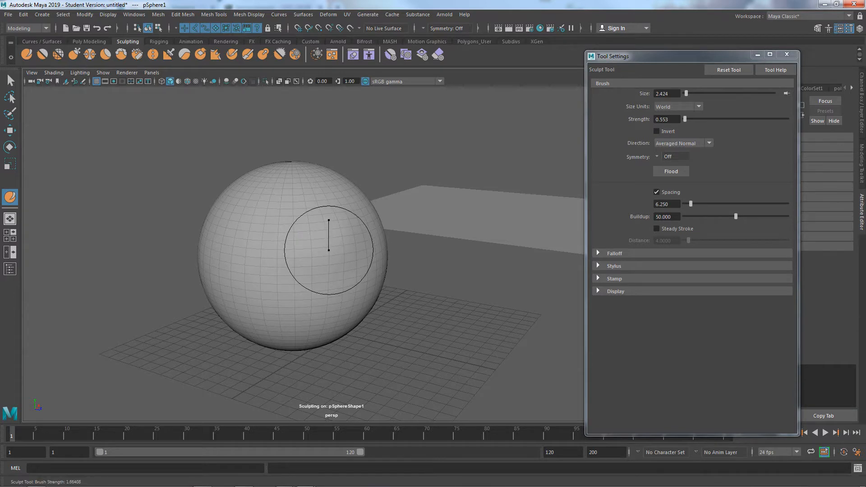
mouse_move(331, 207)
mouse_down()
mouse_move(343, 235)
mouse_move(336, 271)
mouse_move(371, 234)
mouse_move(374, 212)
mouse_move(347, 187)
mouse_move(292, 185)
mouse_move(296, 257)
mouse_move(357, 261)
mouse_move(335, 258)
mouse_up()
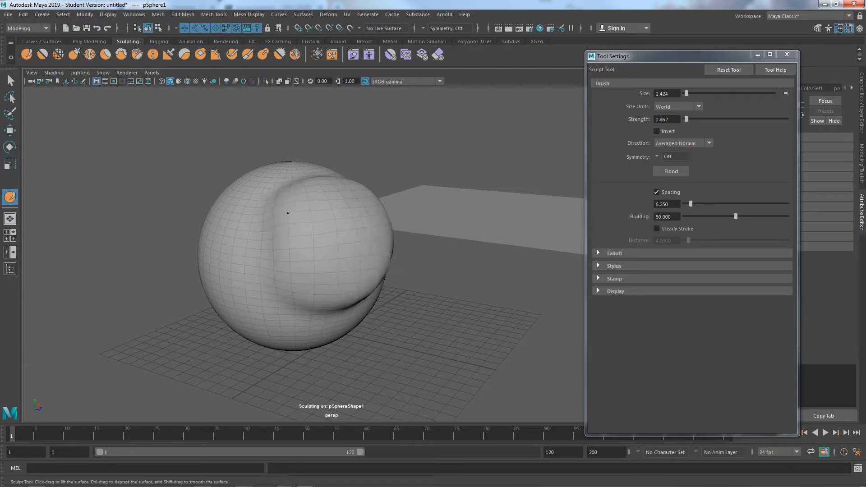
mouse_move(288, 213)
mouse_down()
mouse_move(266, 183)
mouse_move(324, 175)
mouse_move(285, 228)
mouse_move(250, 224)
mouse_move(234, 210)
mouse_move(354, 222)
mouse_up()
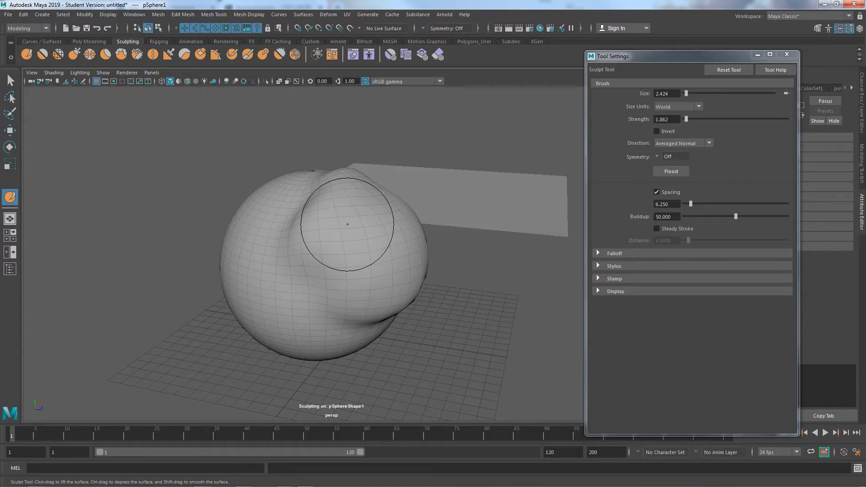
key(ctrl+z)
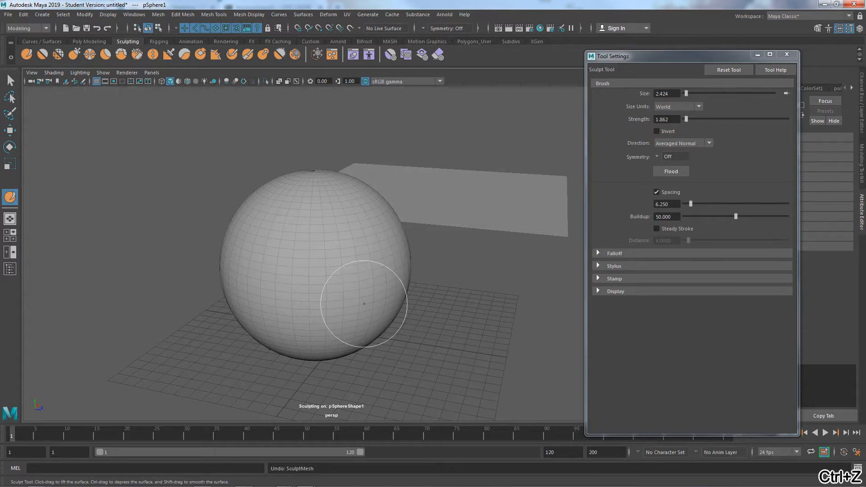
Set the Sculpt tool's symmetry to World Z and raise mirrored bulges on the sphere.
alt+drag(364, 303, 290, 309)
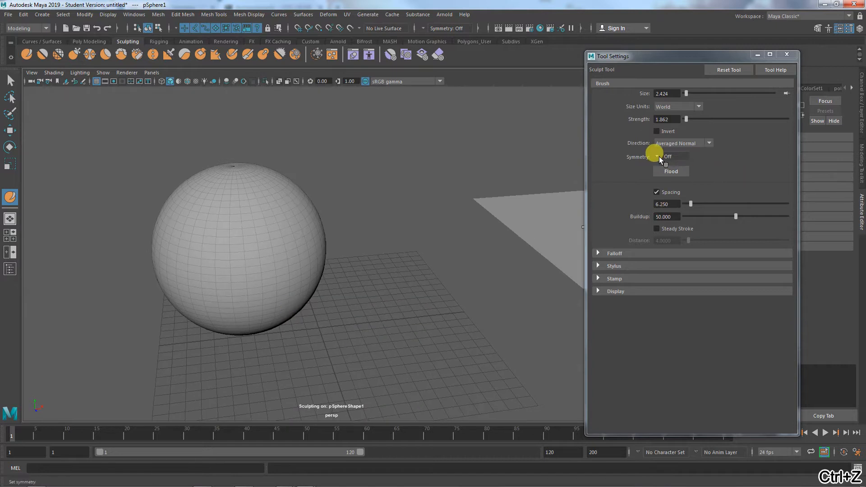
drag(659, 156, 683, 217)
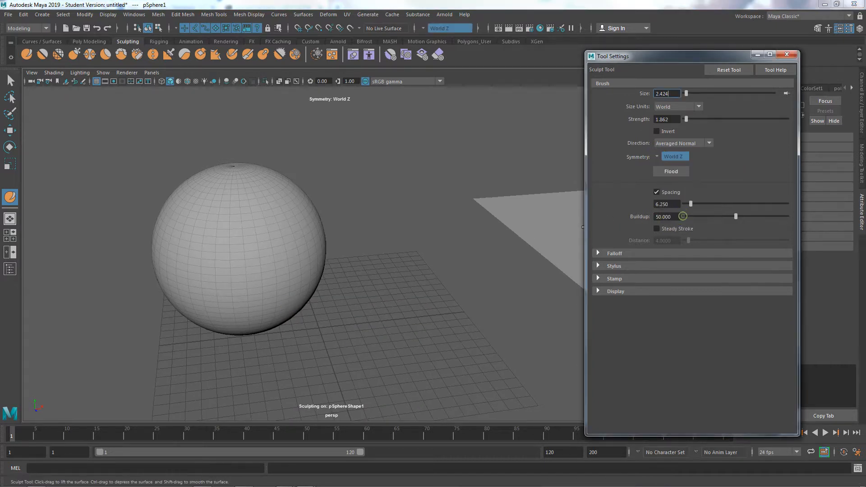
mouse_move(533, 262)
alt+mouse_down()
mouse_move(478, 276)
mouse_move(451, 296)
alt+mouse_up()
mouse_move(296, 221)
mouse_down()
mouse_move(278, 222)
mouse_move(282, 235)
mouse_move(324, 241)
mouse_move(383, 219)
mouse_move(411, 251)
mouse_move(473, 292)
mouse_move(412, 270)
mouse_move(419, 275)
mouse_up()
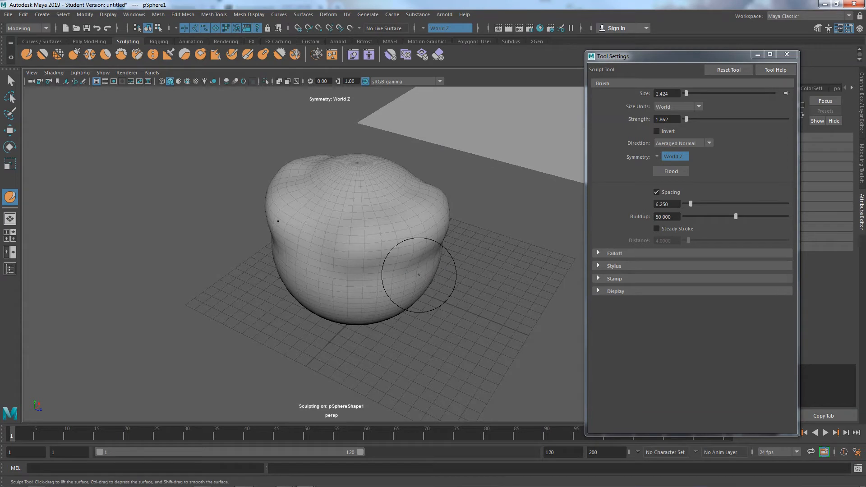
Undo the mirrored strokes and turn the brush symmetry off.
key(ctrl+z)
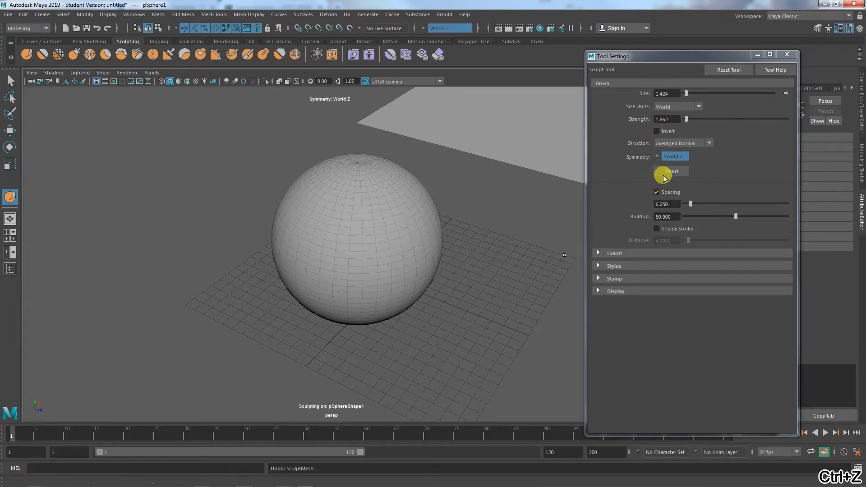
click(659, 156)
click(664, 159)
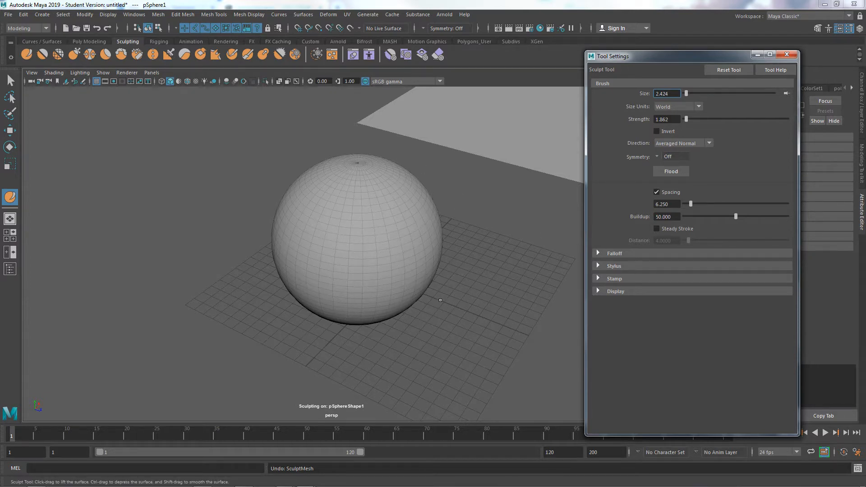
Raise broad bulges over one side and the top of the sphere with the Sculpt tool.
alt+drag(440, 301, 481, 273)
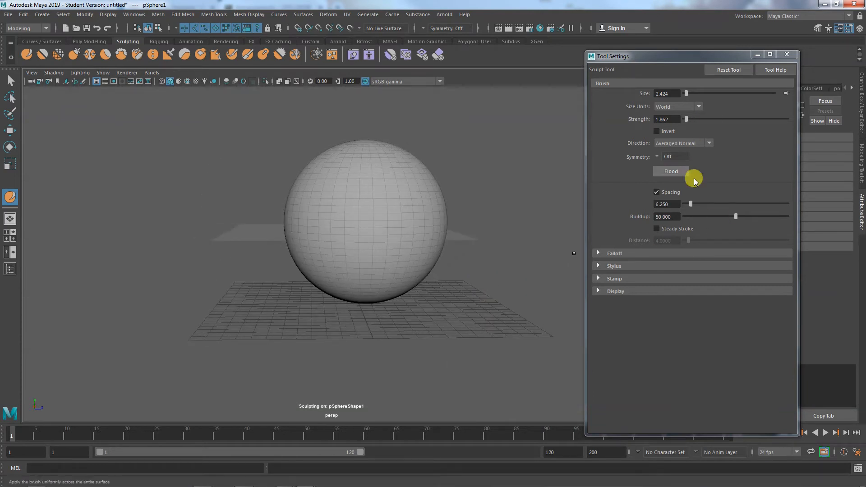
mouse_move(422, 267)
alt+mouse_down()
mouse_move(398, 282)
mouse_move(408, 277)
mouse_move(397, 193)
mouse_move(429, 212)
mouse_move(424, 172)
mouse_move(374, 156)
alt+mouse_up()
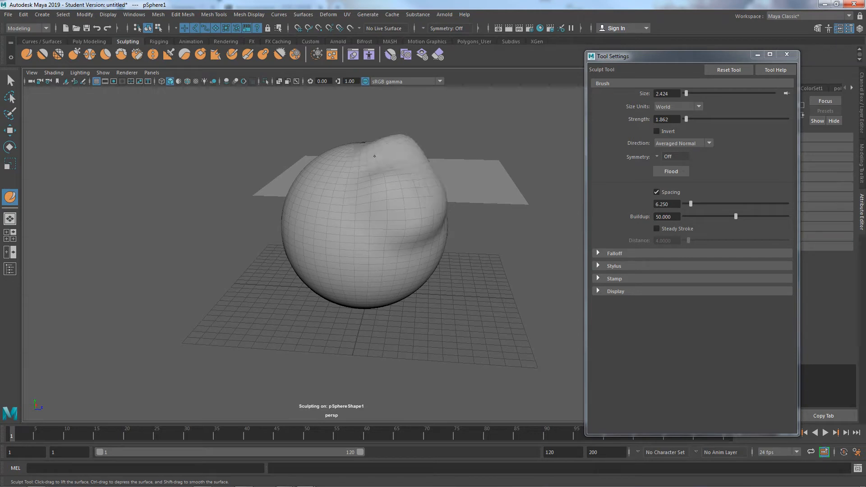
mouse_move(395, 205)
mouse_down()
mouse_move(408, 246)
mouse_move(444, 205)
mouse_move(433, 239)
mouse_move(379, 172)
mouse_move(426, 194)
mouse_up()
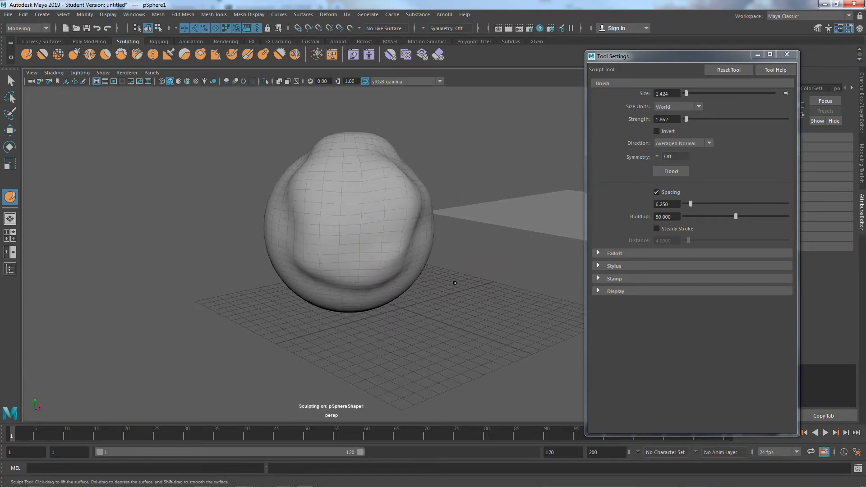
Reduce the brush size to about 0.61 and sculpt small sharp bumps and ridges on the sphere.
mouse_move(455, 283)
alt+mouse_down()
mouse_move(435, 294)
mouse_move(368, 271)
mouse_move(364, 251)
mouse_move(415, 237)
mouse_move(408, 193)
mouse_move(386, 284)
mouse_move(383, 252)
alt+mouse_up()
drag(381, 212, 394, 184)
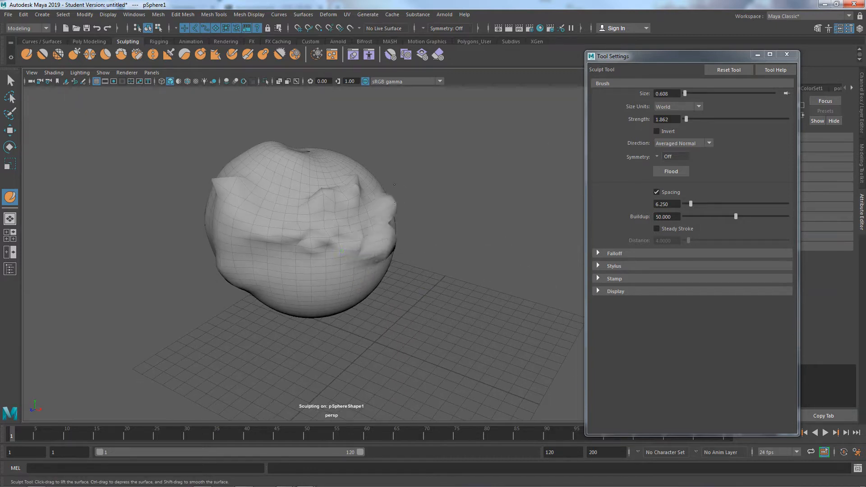
Switch to the Smooth tool and set its brush size to about 2.03 and strength to about 83.3.
click(42, 54)
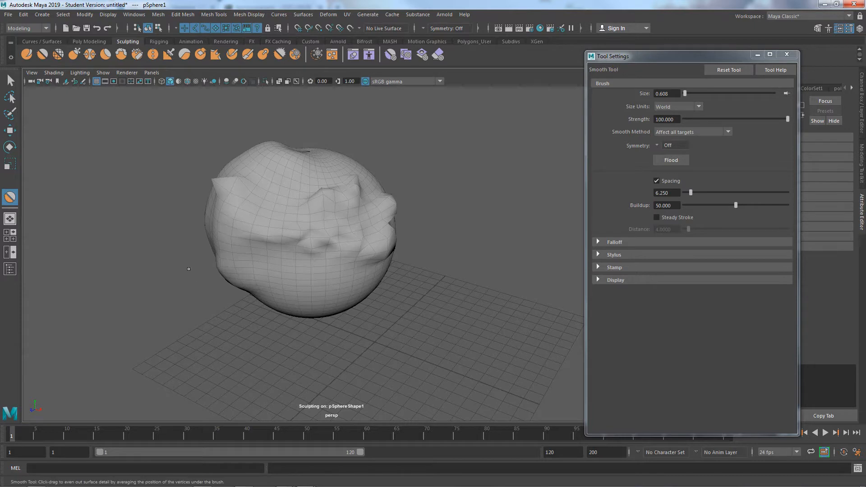
mouse_move(318, 225)
mouse_down()
mouse_move(339, 219)
mouse_move(309, 275)
mouse_move(316, 204)
mouse_up()
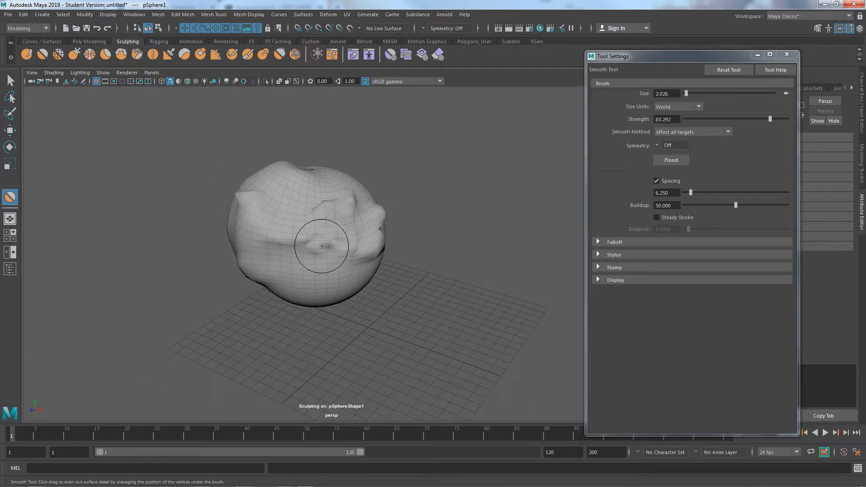
Test short Smooth strokes on the small ridges of the sphere while lowering the strength to about 8.37 and about 1.03.
drag(315, 251, 330, 237)
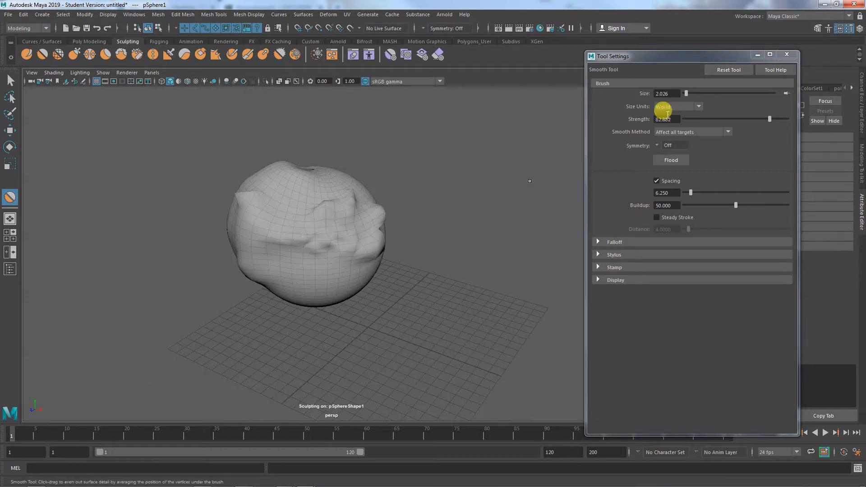
drag(768, 119, 699, 120)
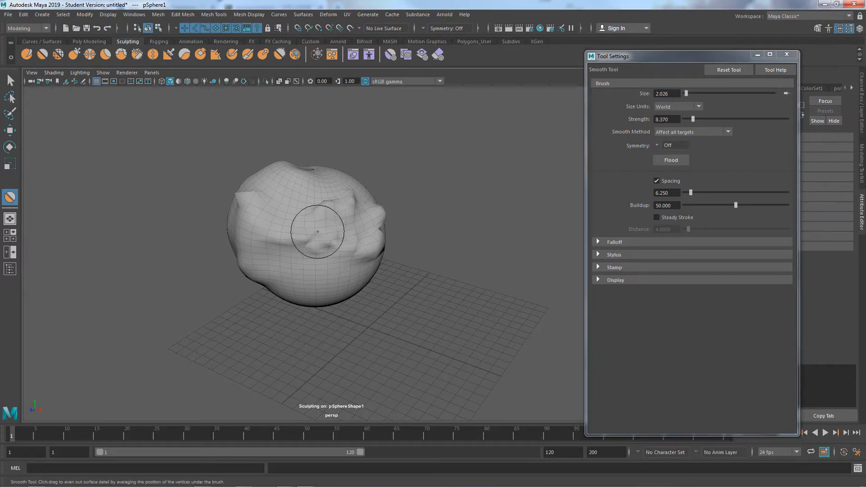
drag(318, 229, 317, 232)
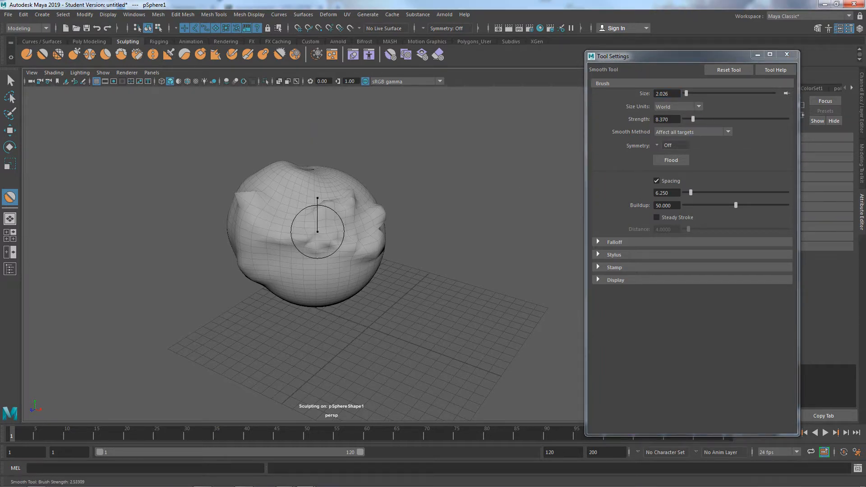
mouse_move(325, 310)
alt+mouse_down()
mouse_move(356, 307)
mouse_move(319, 281)
alt+mouse_up()
alt+right_drag(319, 280, 379, 282)
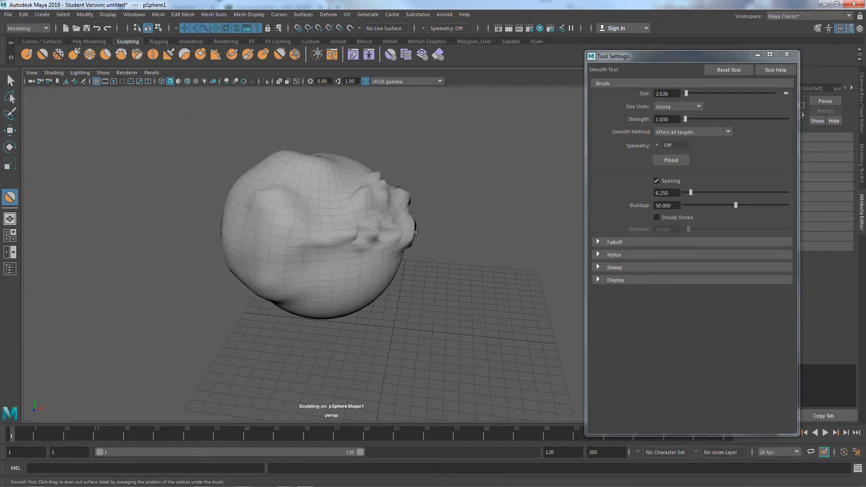
mouse_move(373, 240)
alt+mouse_down()
mouse_move(339, 236)
mouse_move(354, 221)
mouse_move(336, 203)
alt+mouse_up()
Set the Smooth brush size to about 3.3 and strength to about 9.18, and soften the sharp ridges on the sphere.
drag(332, 231, 332, 172)
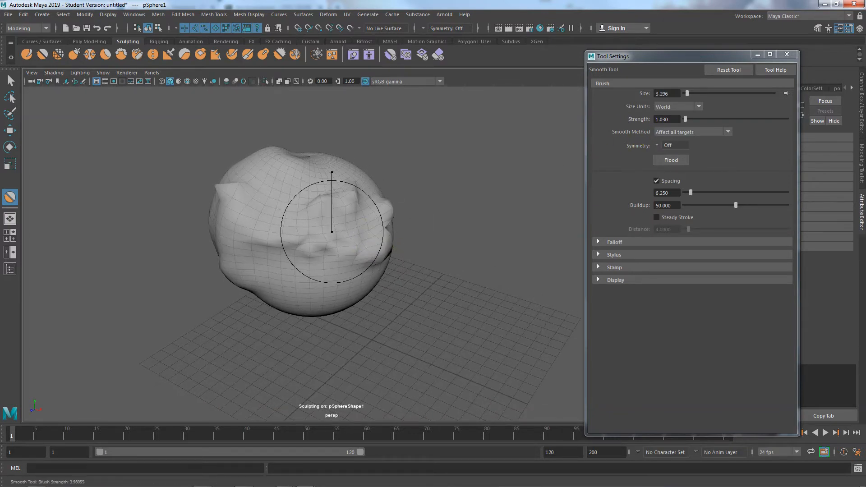
drag(332, 89, 332, 89)
drag(342, 161, 331, 173)
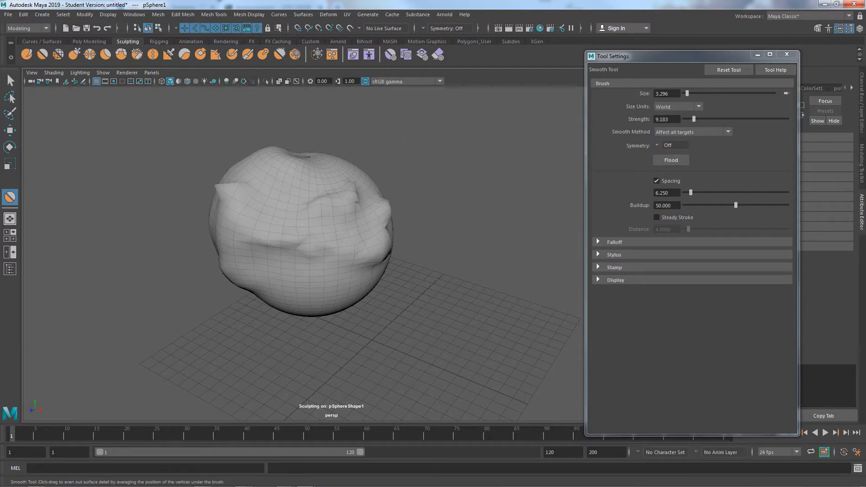
Smooth the remaining ridges, pointed bumps and bulges around the sphere with broad strokes.
mouse_move(358, 280)
alt+mouse_down()
mouse_move(367, 251)
mouse_move(277, 251)
alt+mouse_up()
alt+right_drag(292, 268, 319, 270)
mouse_move(317, 212)
mouse_down()
mouse_move(281, 230)
mouse_move(316, 247)
mouse_move(397, 245)
mouse_up()
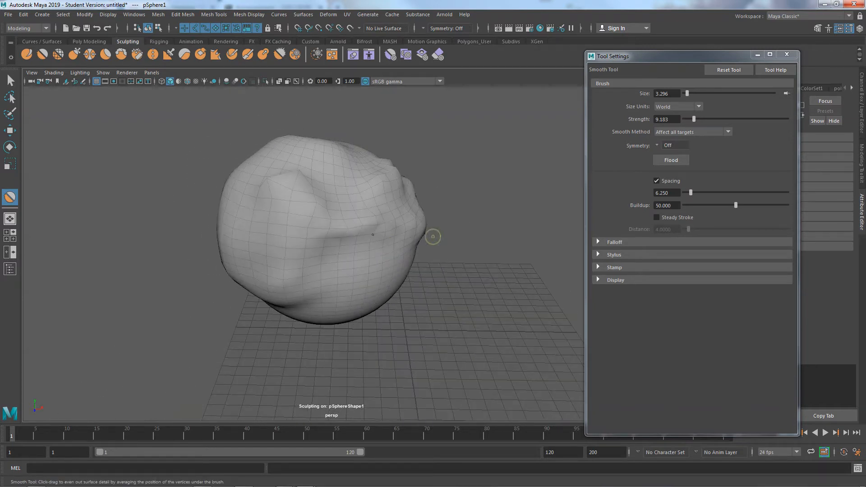
mouse_move(284, 185)
mouse_down()
mouse_move(291, 180)
mouse_move(275, 183)
mouse_move(294, 189)
mouse_move(332, 247)
mouse_move(339, 319)
mouse_up()
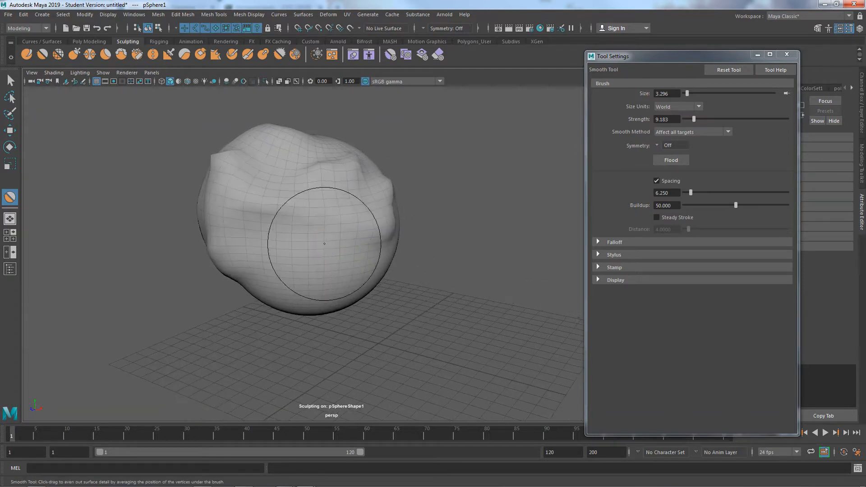
alt+drag(355, 177, 348, 271)
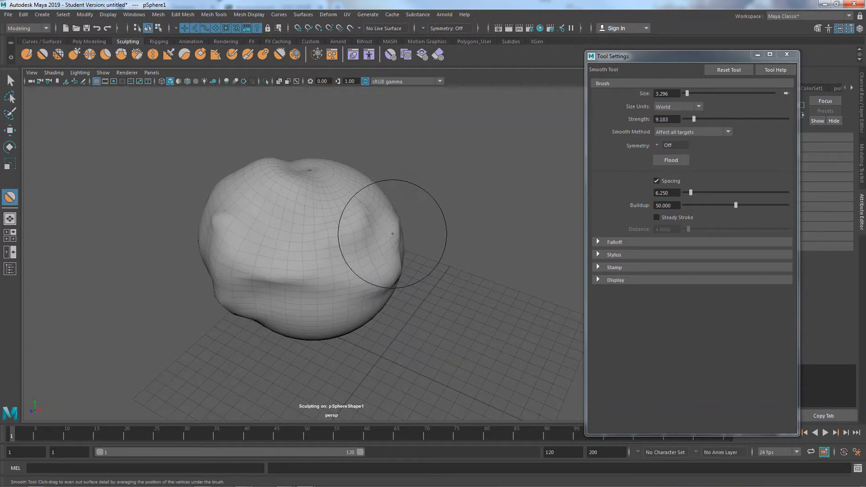
alt+drag(347, 225, 283, 227)
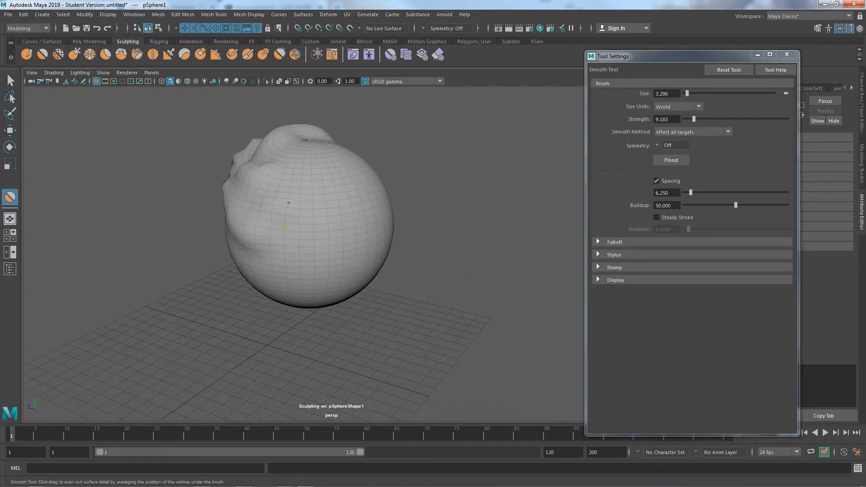
Try smoothing the sphere at a strength of about 62.56, and undo the strokes.
drag(693, 120, 749, 123)
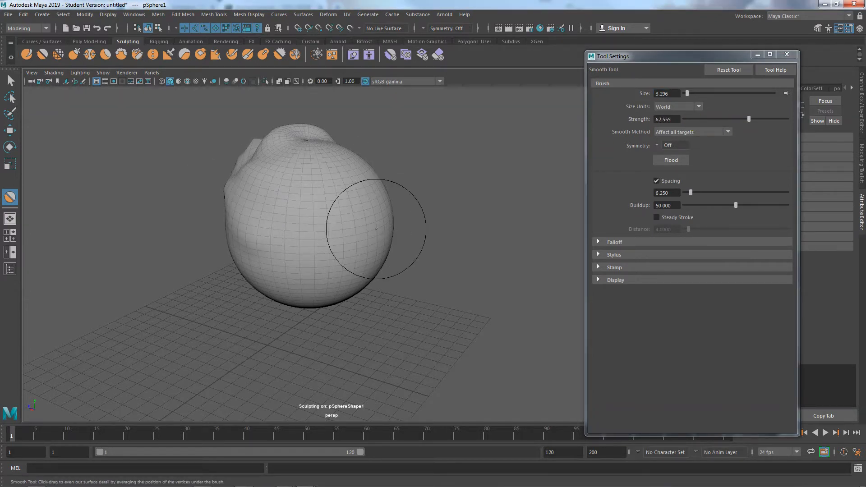
key(ctrl+z)
key(ctrl+z)
key(ctrl+z)
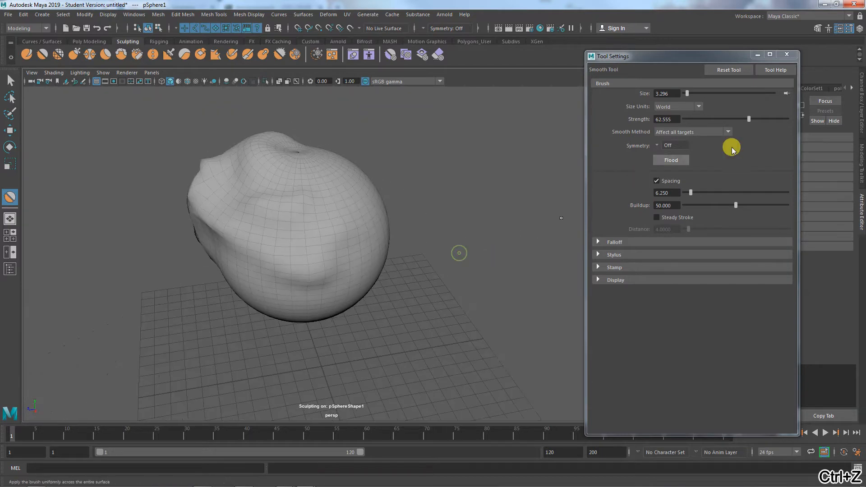
Set the Smooth strength to about 17.62 and even out the bulges all around the sphere.
drag(749, 119, 703, 118)
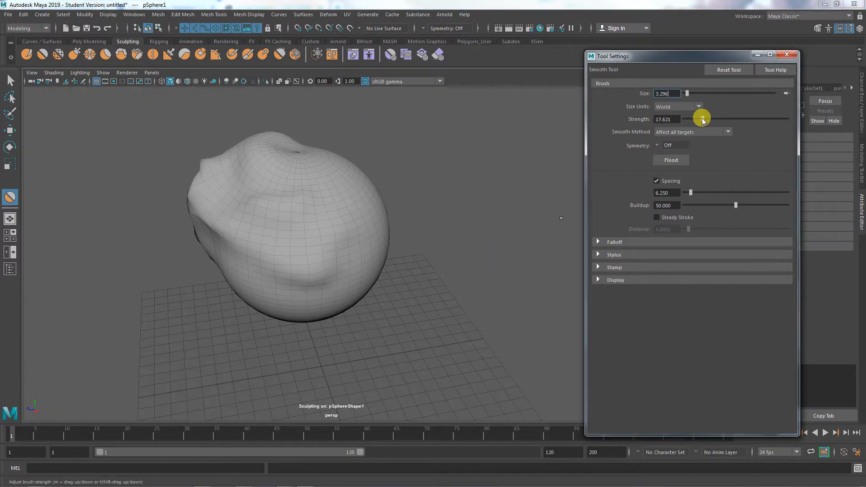
alt+drag(499, 230, 286, 232)
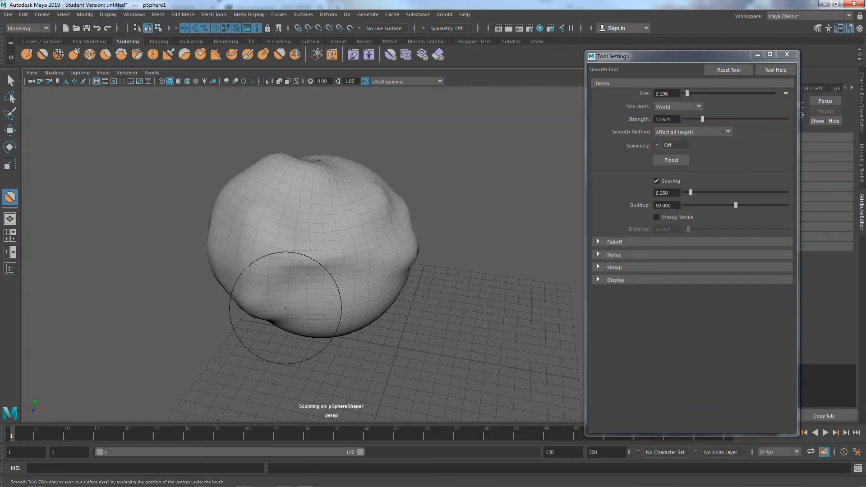
mouse_move(343, 300)
alt+mouse_down()
mouse_move(375, 320)
mouse_move(418, 323)
mouse_move(258, 340)
mouse_move(270, 316)
alt+mouse_up()
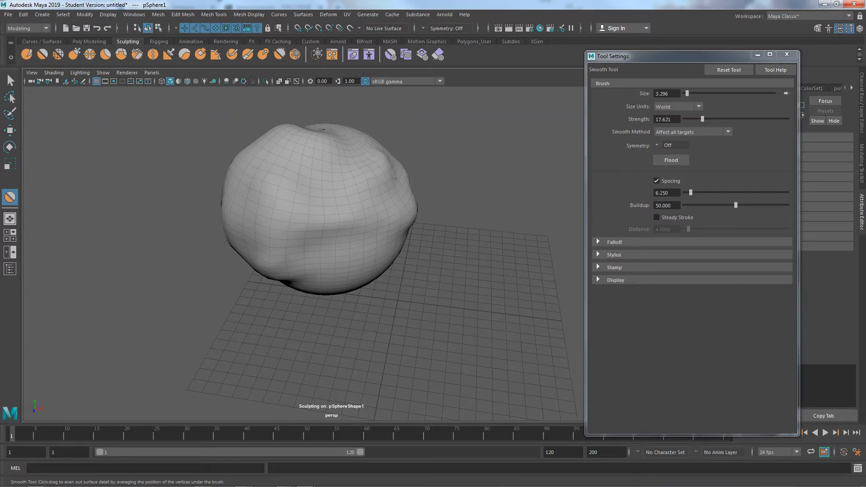
mouse_move(396, 178)
alt+mouse_down()
mouse_move(339, 229)
mouse_move(293, 223)
mouse_move(304, 203)
alt+mouse_up()
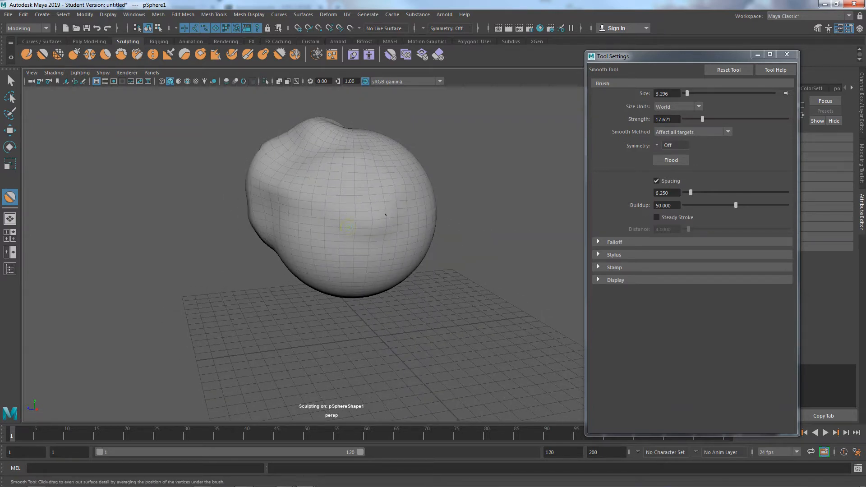
mouse_move(386, 215)
alt+mouse_down()
mouse_move(400, 254)
mouse_move(421, 255)
mouse_move(424, 269)
mouse_move(310, 277)
mouse_move(298, 266)
alt+mouse_up()
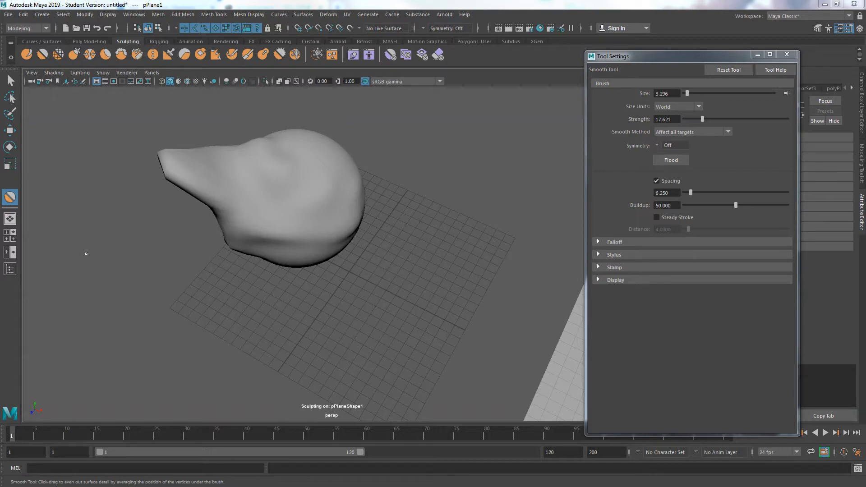
Select the sphere as the sculpting target and use the Relax tool on the stretched mesh where the spout joins the body.
click(60, 55)
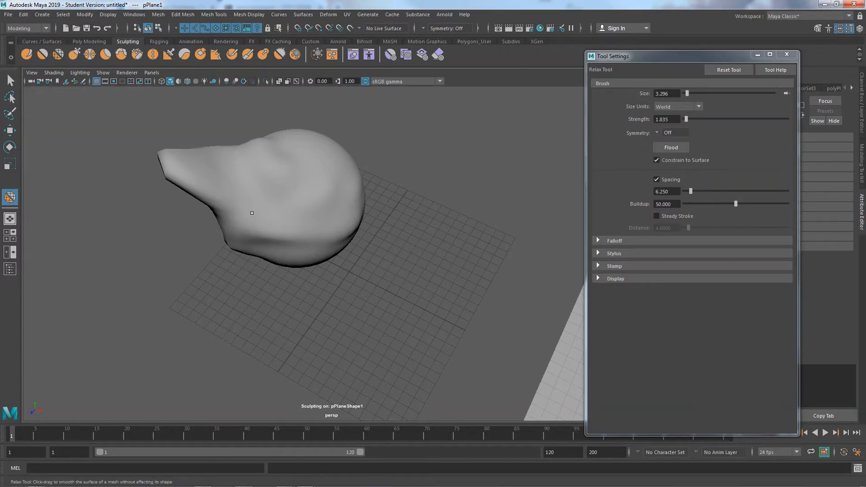
key(q)
click(276, 202)
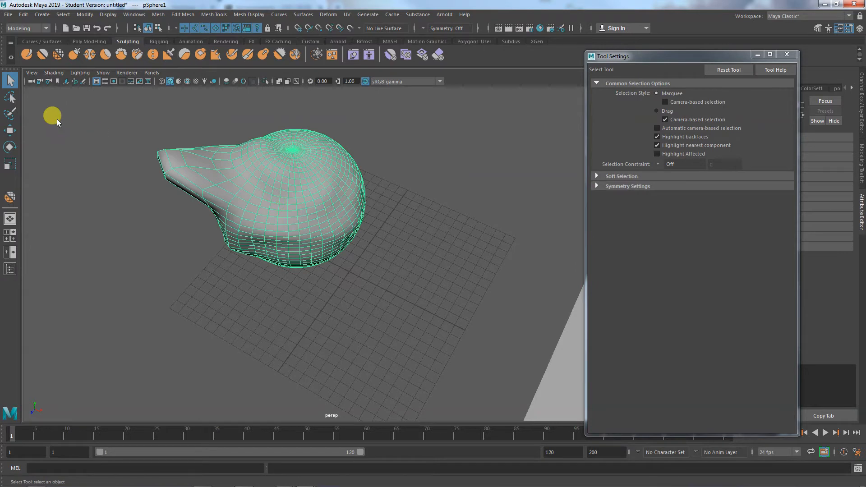
click(59, 55)
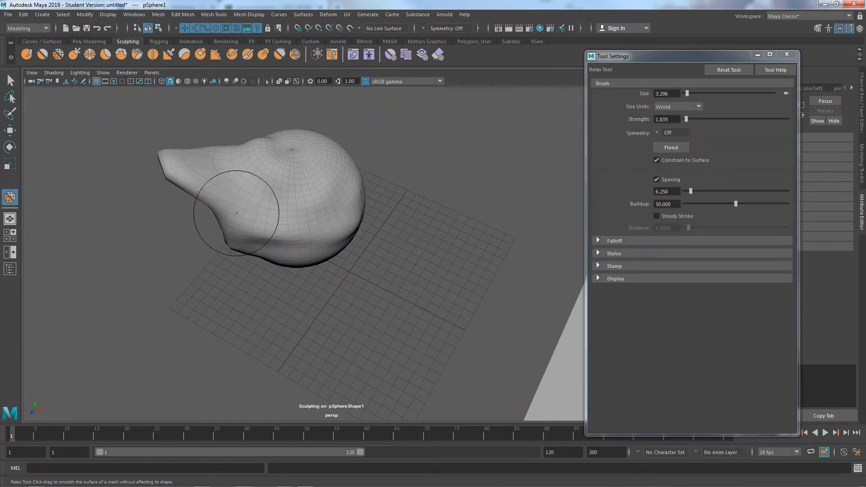
mouse_move(237, 213)
alt+mouse_down()
mouse_move(285, 217)
mouse_move(270, 217)
mouse_move(289, 253)
alt+mouse_up()
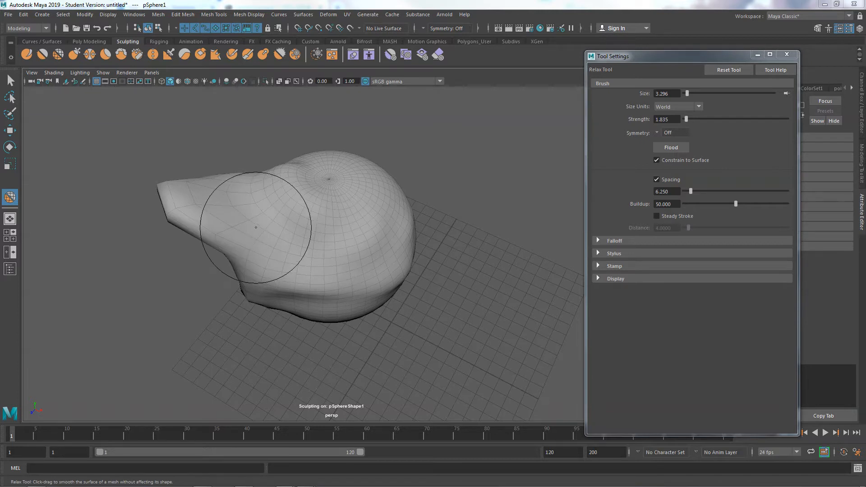
mouse_move(286, 280)
alt+mouse_down()
mouse_move(265, 247)
mouse_move(276, 272)
mouse_move(238, 267)
mouse_move(284, 280)
mouse_move(197, 174)
alt+mouse_up()
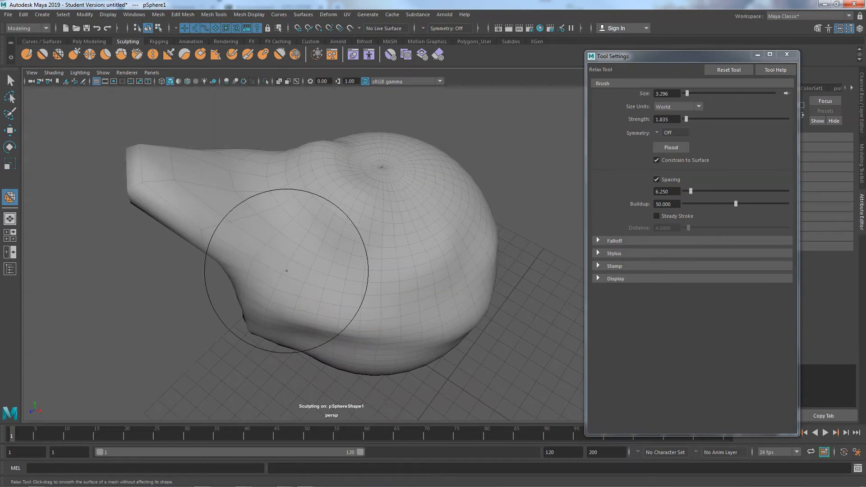
alt+drag(286, 271, 275, 267)
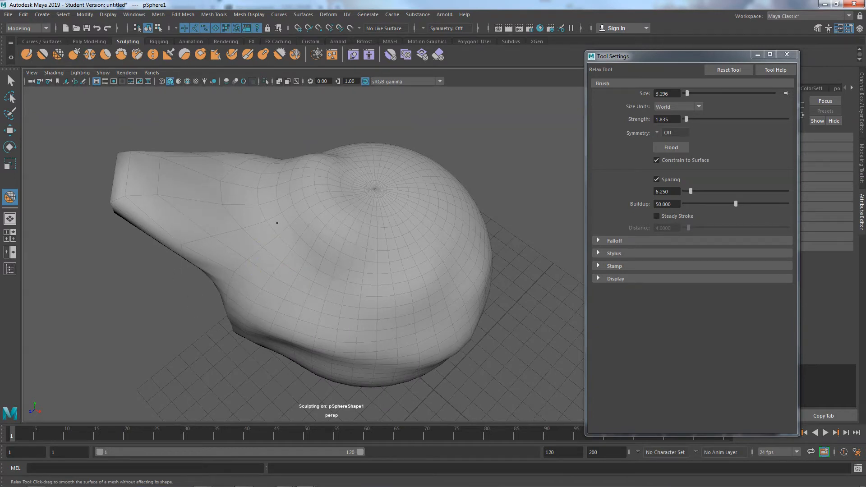
Set the Relax strength to about 24.67 and relax the stretched mesh of the sphere's spout.
drag(699, 120, 709, 120)
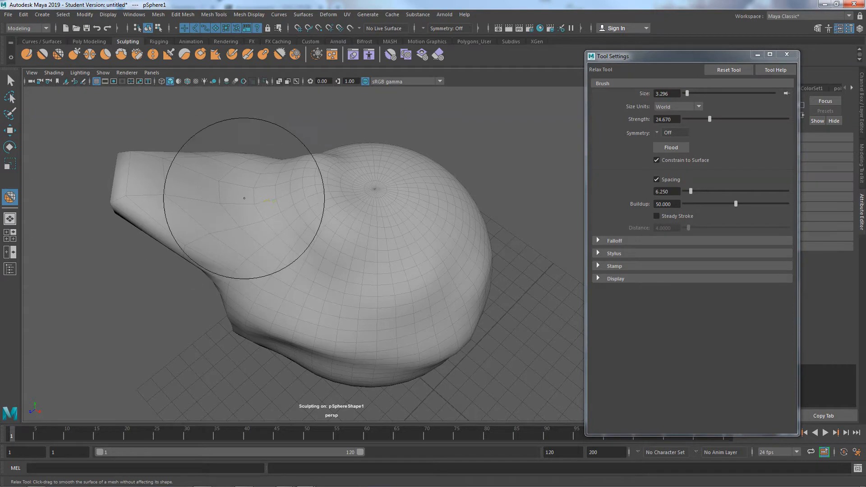
mouse_move(245, 198)
mouse_down()
mouse_move(261, 184)
mouse_move(193, 155)
mouse_move(178, 194)
mouse_move(292, 255)
mouse_up()
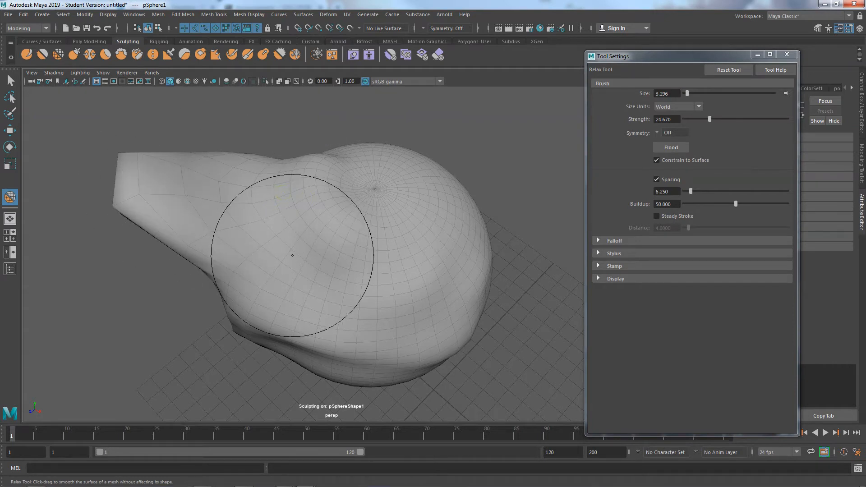
Select the sphere to show its wireframe, return to the Relax tool and even out more of the spout's mesh.
key(q)
click(294, 252)
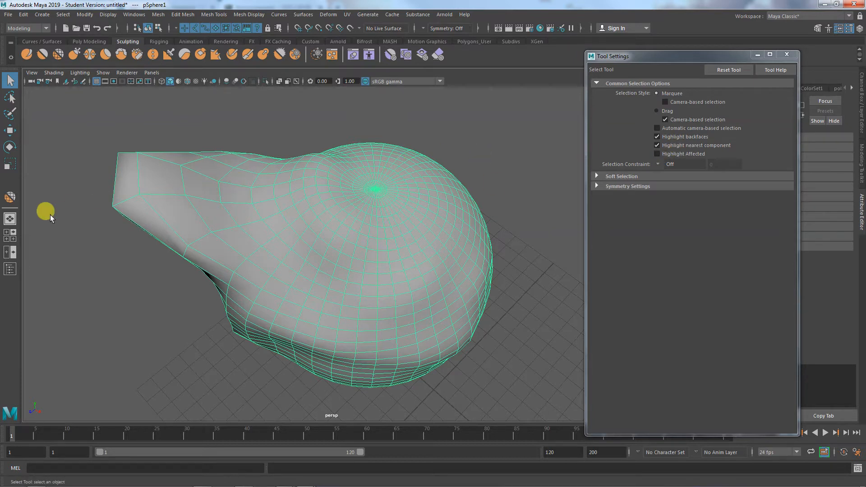
click(10, 196)
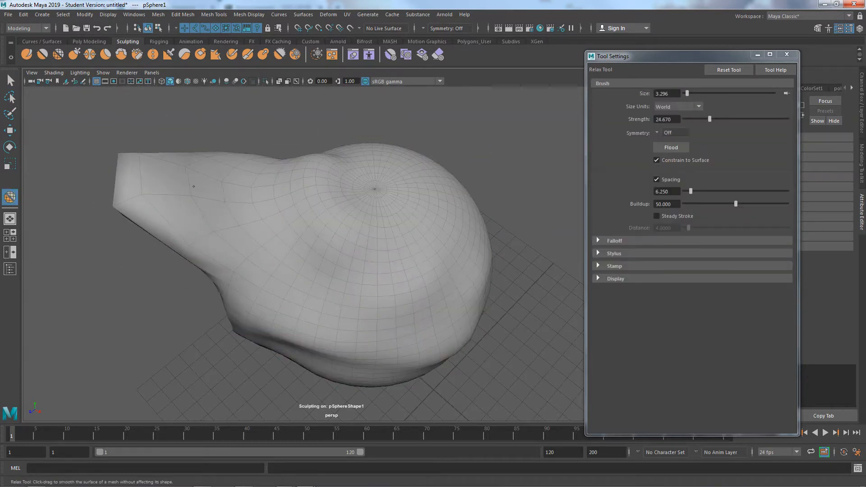
mouse_move(194, 187)
mouse_down()
mouse_move(174, 158)
mouse_move(205, 181)
mouse_up()
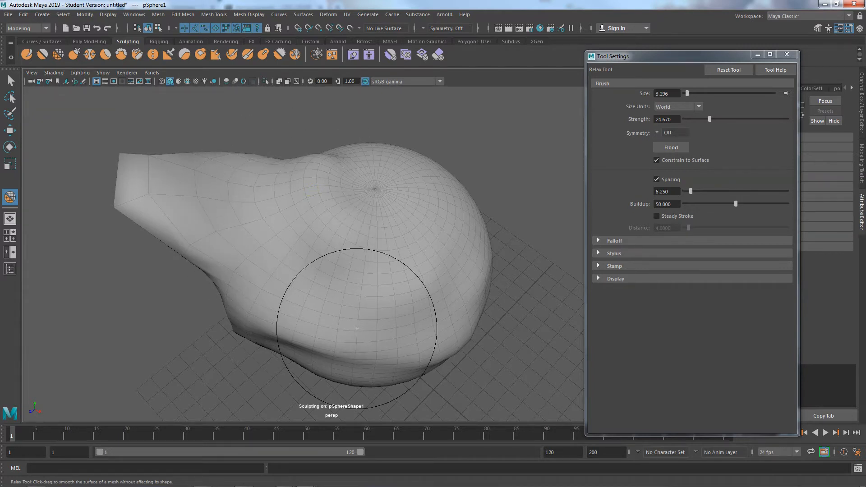
mouse_move(351, 310)
alt+mouse_down()
mouse_move(411, 272)
mouse_move(394, 324)
mouse_move(415, 311)
mouse_move(399, 156)
mouse_move(397, 208)
mouse_move(401, 147)
mouse_move(386, 181)
mouse_move(406, 178)
mouse_move(449, 213)
mouse_move(435, 149)
mouse_move(429, 232)
mouse_move(427, 158)
mouse_move(441, 280)
mouse_move(325, 127)
mouse_move(397, 231)
mouse_move(324, 127)
mouse_move(281, 155)
mouse_move(315, 136)
mouse_move(350, 262)
mouse_move(368, 275)
mouse_move(354, 209)
mouse_move(378, 288)
mouse_move(309, 282)
mouse_move(289, 205)
alt+mouse_up()
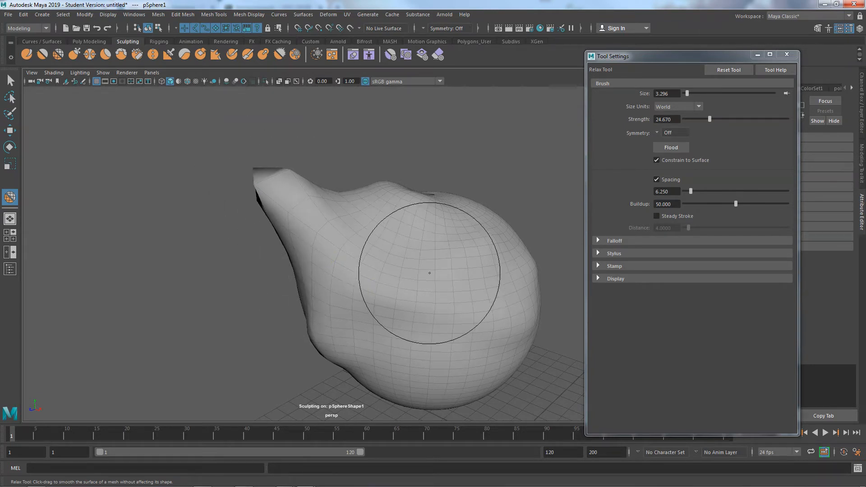
Select the sculpted plane in place of the sphere and activate the Relax tool on it.
alt+middle_drag(465, 274, 191, 236)
alt+middle_drag(316, 280, 159, 245)
alt+middle_drag(406, 334, 239, 174)
alt+drag(235, 269, 320, 293)
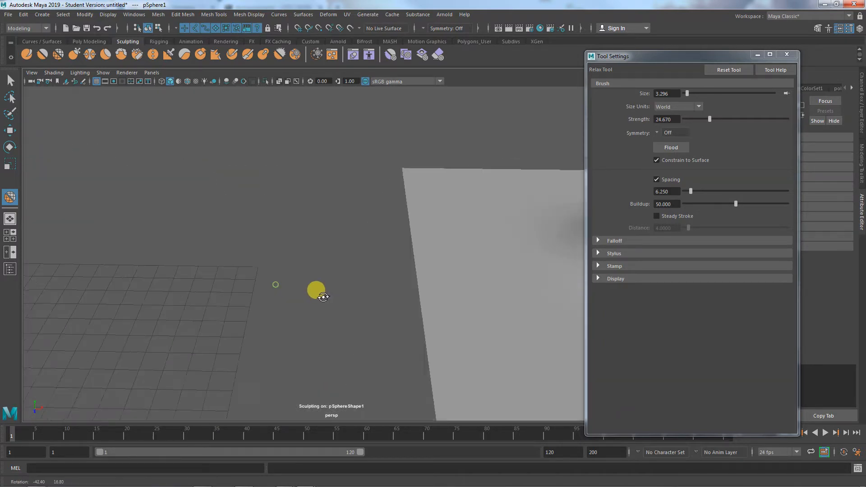
alt+middle_drag(321, 287, 54, 231)
key(q)
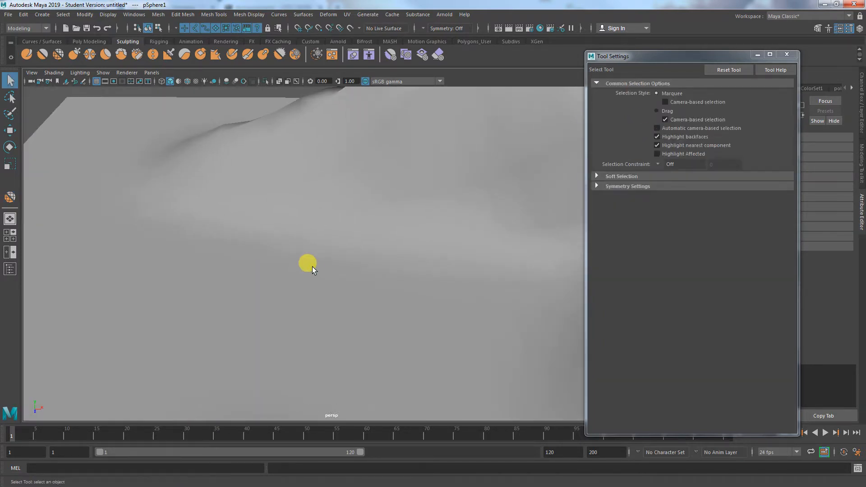
click(362, 274)
alt+right_drag(362, 274, 218, 270)
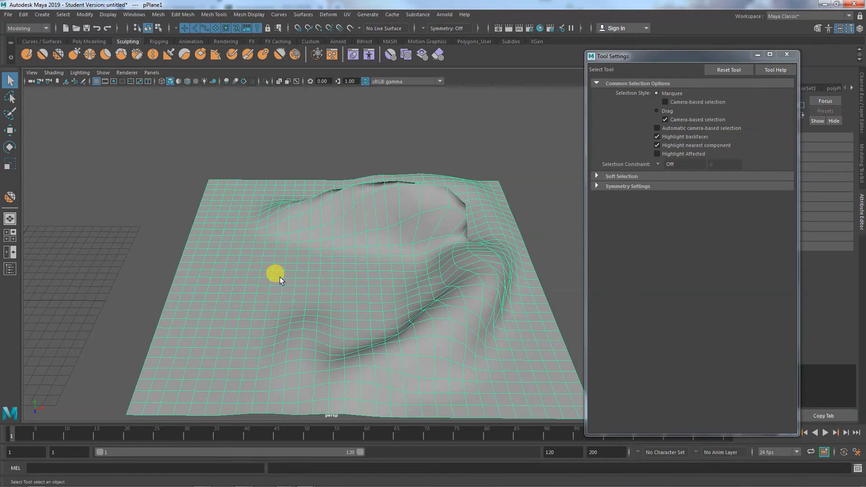
key(y)
Relax the stretched mesh over the plane's ridges and peaks, working from several sides.
mouse_move(305, 277)
alt+mouse_down()
mouse_move(261, 265)
mouse_move(282, 294)
mouse_move(222, 285)
mouse_move(295, 299)
alt+mouse_up()
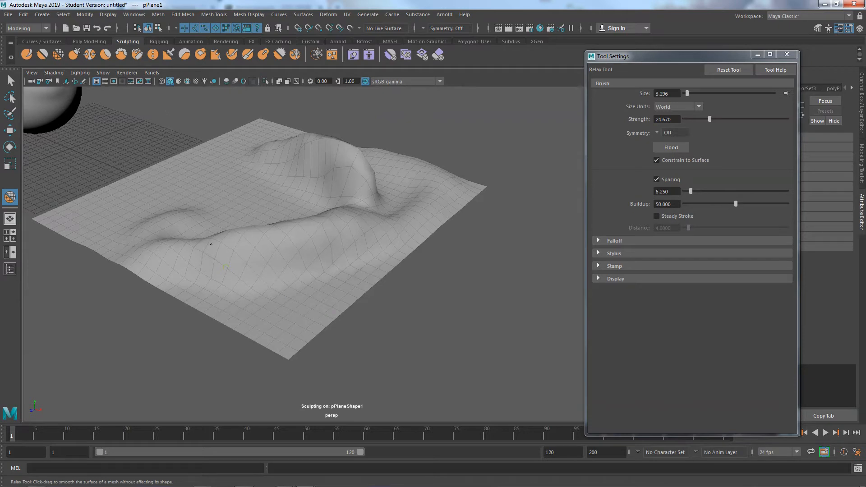
mouse_move(373, 251)
alt+mouse_down()
mouse_move(284, 272)
mouse_move(262, 307)
mouse_move(385, 362)
mouse_move(325, 362)
mouse_move(350, 298)
alt+mouse_up()
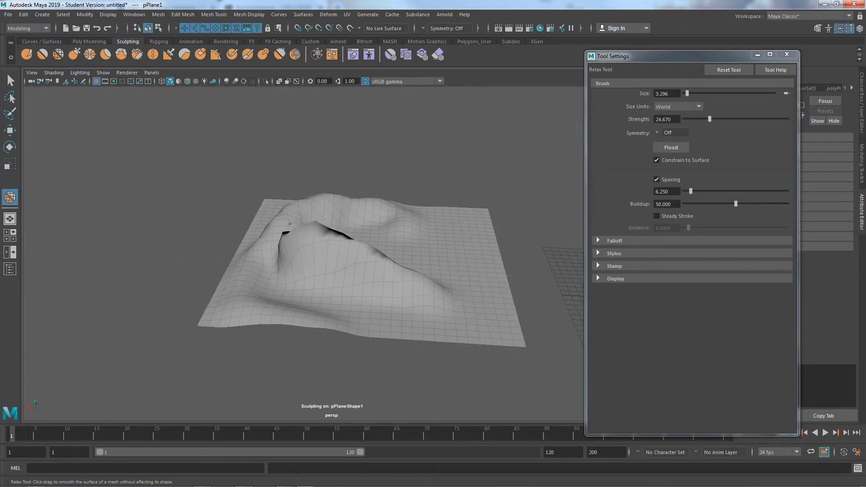
mouse_move(315, 223)
alt+mouse_down()
mouse_move(412, 300)
mouse_move(475, 290)
mouse_move(368, 321)
mouse_move(421, 313)
mouse_move(342, 311)
mouse_move(379, 325)
mouse_move(453, 346)
mouse_move(473, 271)
alt+mouse_up()
scroll(452, 346, up, 3)
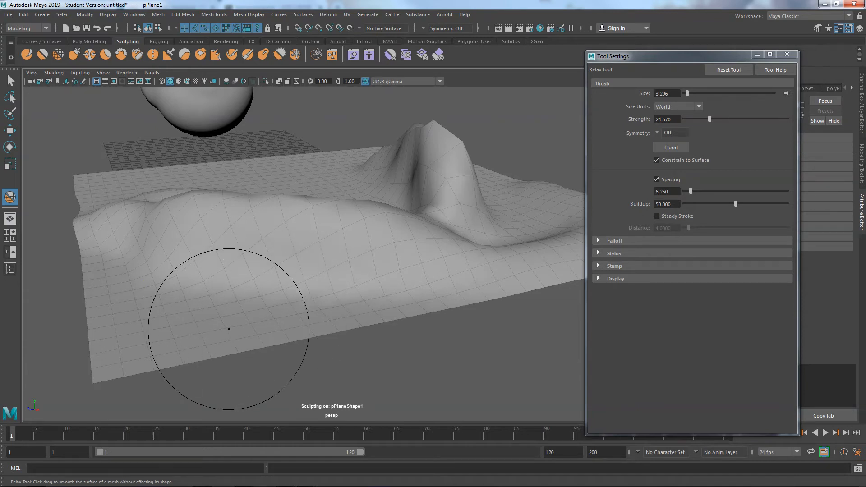
Show the plane's wireframe, return to the Relax tool and even out more of the mesh along the long ridge.
key(q)
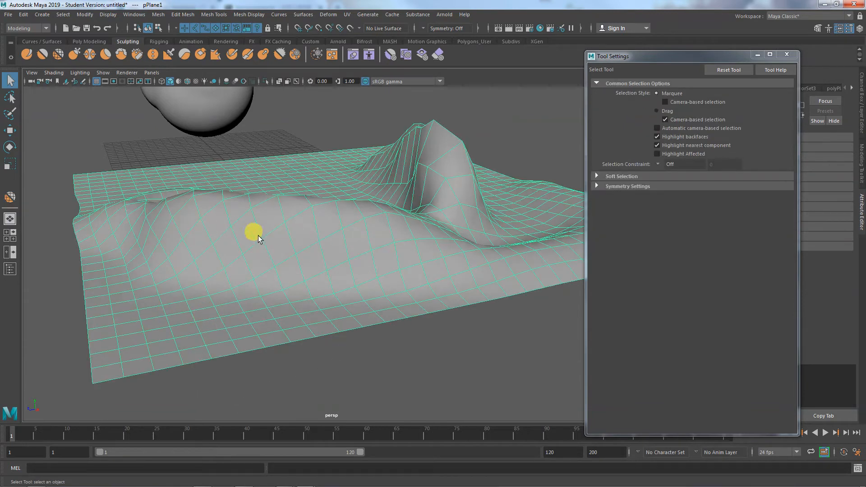
key(y)
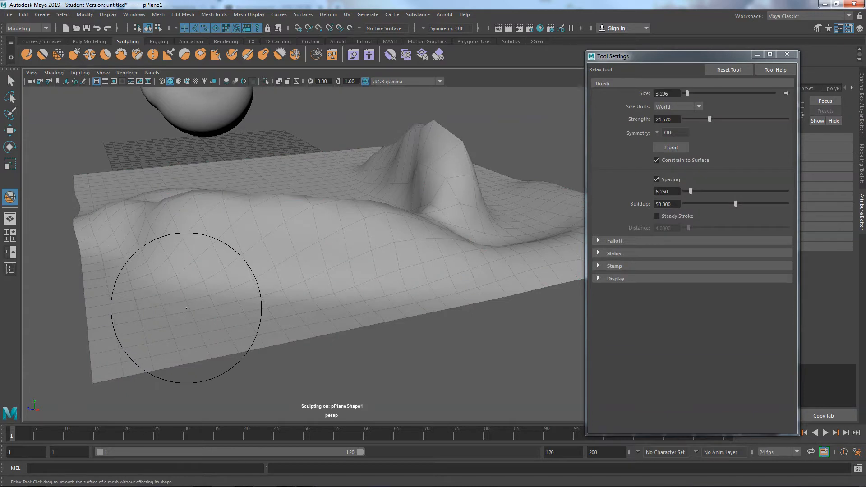
alt+drag(188, 309, 231, 304)
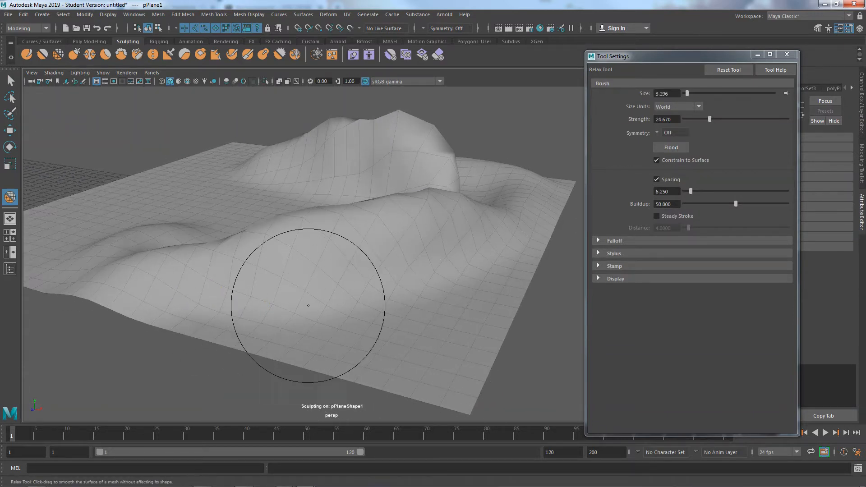
mouse_move(278, 223)
mouse_down()
mouse_move(225, 235)
mouse_move(278, 283)
mouse_up()
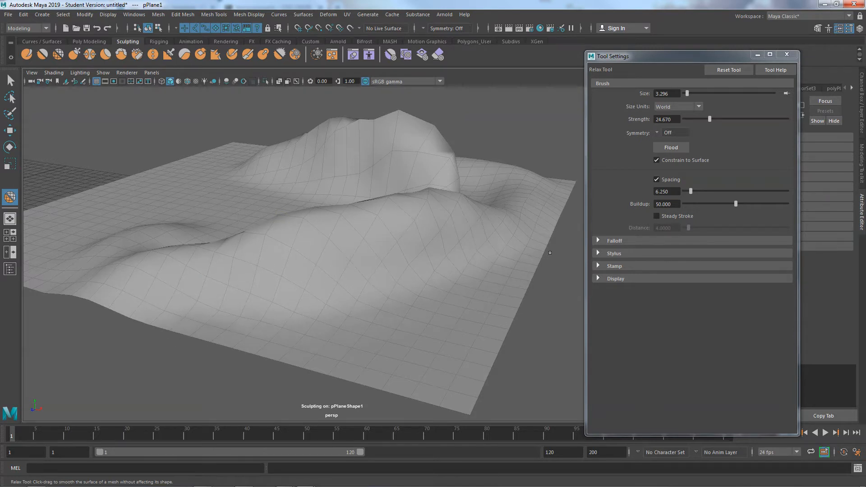
mouse_move(170, 310)
alt+mouse_down()
mouse_move(280, 339)
mouse_move(401, 265)
mouse_move(399, 200)
mouse_move(423, 195)
alt+mouse_up()
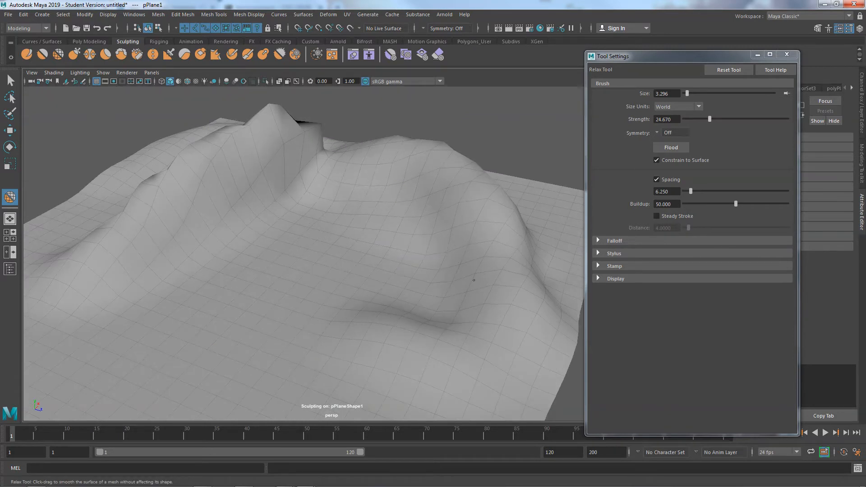
Switch to the Grab tool and pull small isolated peaks out of the flat part of the plane.
mouse_move(474, 280)
alt+right_down()
mouse_move(325, 300)
mouse_move(367, 309)
alt+right_up()
mouse_move(368, 310)
alt+mouse_down()
mouse_move(271, 367)
mouse_move(278, 318)
mouse_move(340, 312)
mouse_move(347, 328)
mouse_move(385, 363)
mouse_move(299, 342)
alt+mouse_up()
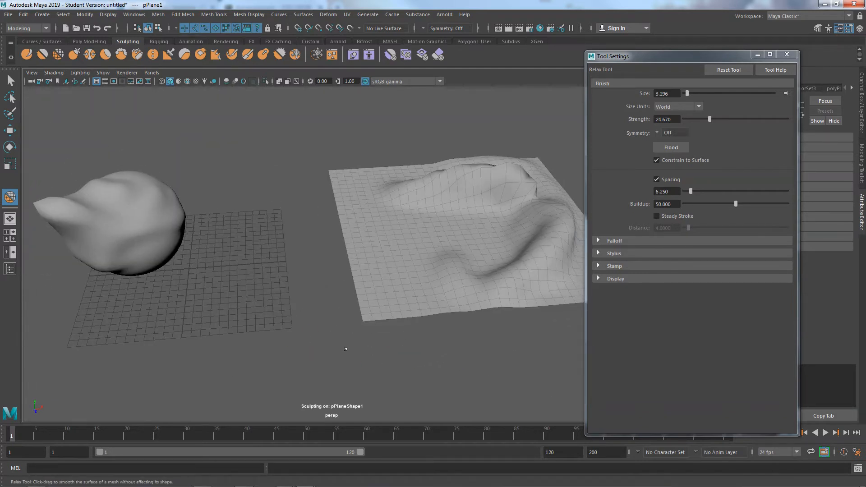
click(70, 52)
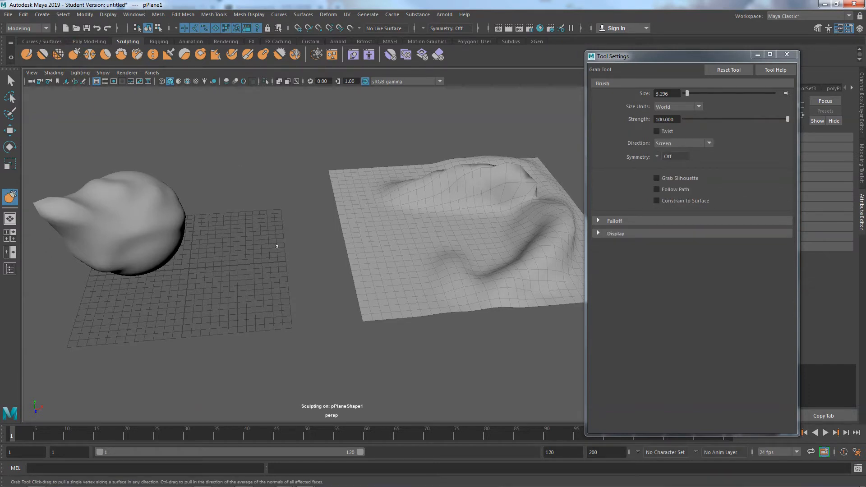
alt+drag(379, 253, 259, 249)
drag(373, 309, 380, 291)
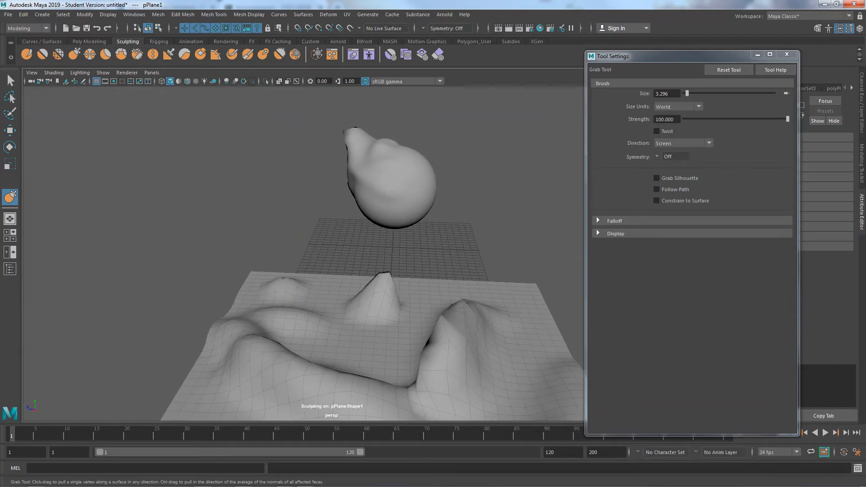
mouse_move(283, 278)
mouse_down()
mouse_move(299, 271)
mouse_move(290, 274)
mouse_up()
mouse_move(364, 310)
alt+mouse_down()
mouse_move(311, 305)
mouse_move(294, 319)
mouse_move(293, 303)
mouse_move(298, 345)
mouse_move(289, 354)
mouse_move(213, 334)
mouse_move(219, 356)
mouse_move(336, 356)
mouse_move(378, 342)
alt+mouse_up()
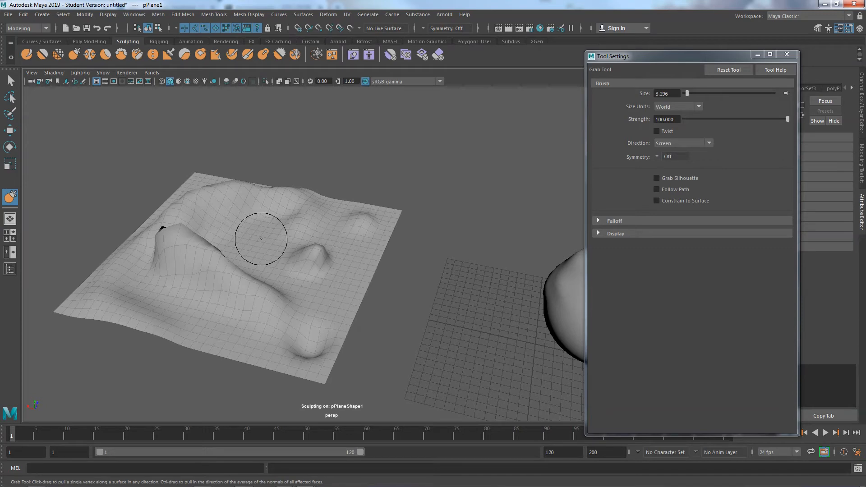
Enlarge the Grab brush size to 4.548 and pull broader hills out of the plane's ridge and corner areas.
key(b)
drag(261, 238, 272, 238)
mouse_move(351, 286)
alt+mouse_down()
mouse_move(242, 276)
mouse_move(329, 286)
mouse_move(332, 360)
mouse_move(319, 348)
alt+mouse_up()
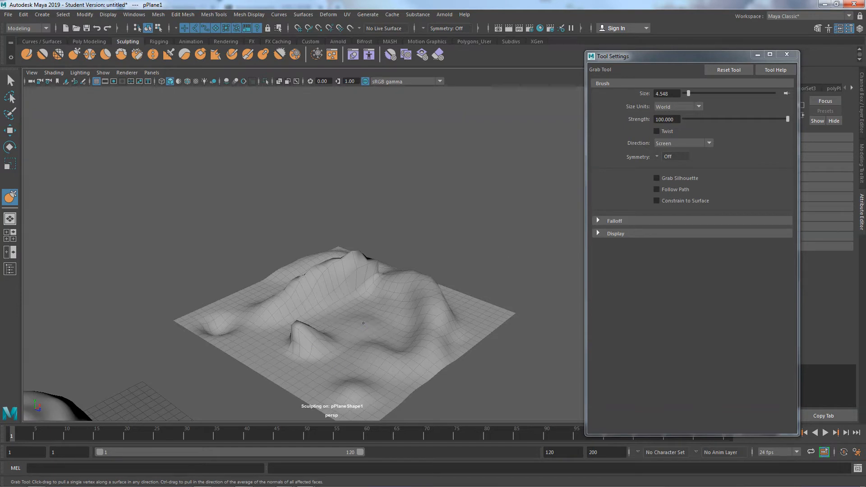
mouse_move(364, 310)
mouse_down()
mouse_move(346, 371)
mouse_move(327, 386)
mouse_move(290, 342)
mouse_move(348, 363)
mouse_move(338, 309)
mouse_move(361, 373)
mouse_move(377, 325)
mouse_move(392, 397)
mouse_move(451, 343)
mouse_up()
mouse_move(451, 343)
alt+right_down()
mouse_move(503, 350)
mouse_move(414, 367)
alt+right_up()
mouse_move(414, 368)
alt+mouse_down()
mouse_move(379, 360)
mouse_move(370, 368)
alt+mouse_up()
mouse_move(370, 368)
alt+middle_down()
mouse_move(288, 334)
mouse_move(135, 300)
alt+middle_up()
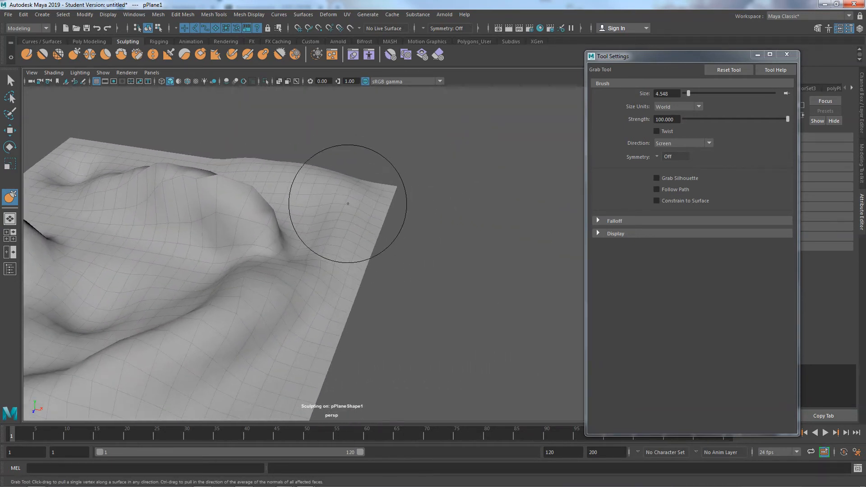
mouse_move(357, 191)
mouse_down()
mouse_move(354, 175)
mouse_move(356, 186)
mouse_move(412, 188)
mouse_move(290, 183)
mouse_move(351, 166)
mouse_move(348, 214)
mouse_move(357, 171)
mouse_move(360, 245)
mouse_move(162, 207)
mouse_move(271, 244)
mouse_up()
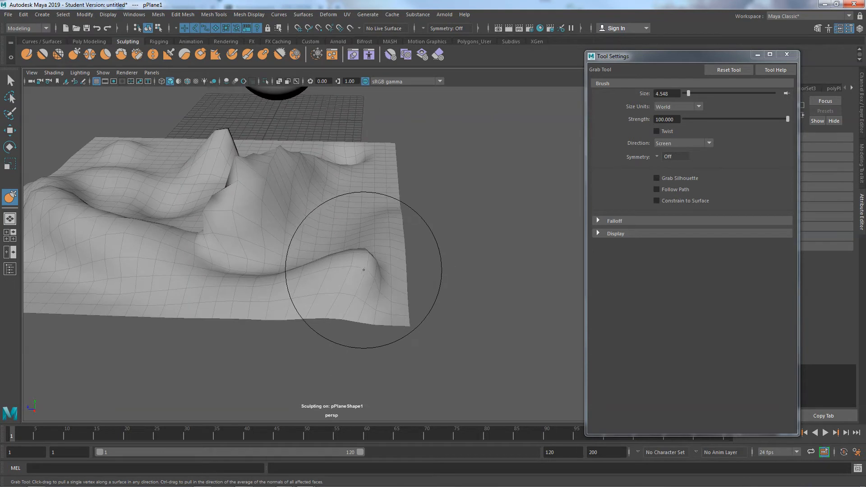
mouse_move(362, 270)
mouse_down()
mouse_move(338, 240)
mouse_move(383, 305)
mouse_move(458, 309)
mouse_move(507, 215)
mouse_move(219, 264)
mouse_up()
Select the sphere in place of the sculpted plane and activate the Grab tool on it.
alt+middle_drag(265, 271, 474, 271)
mouse_move(309, 232)
alt+middle_down()
mouse_move(360, 214)
mouse_move(442, 212)
alt+middle_up()
alt+middle_drag(210, 229, 332, 241)
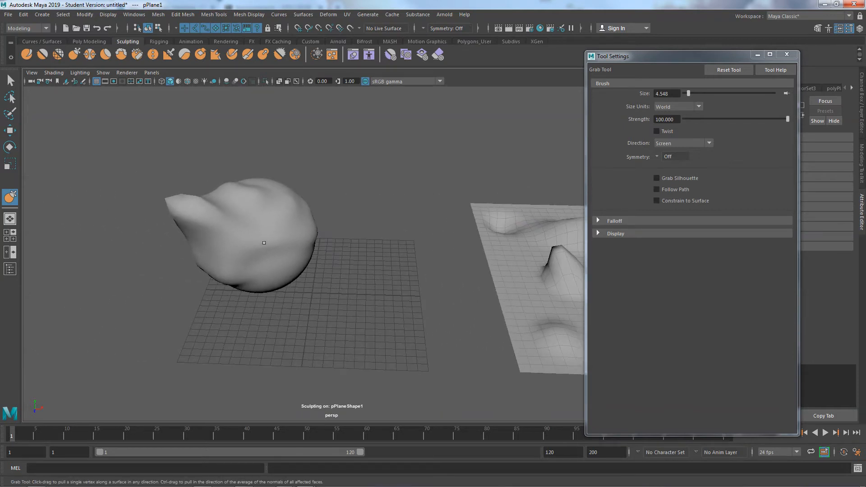
key(q)
click(260, 228)
key(y)
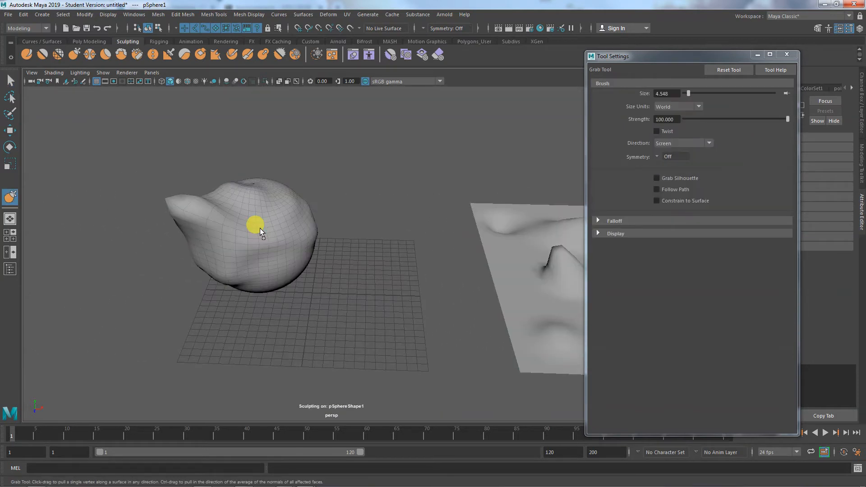
Grab the sphere's surface from several sides and pull large bulges out of it beside the spout.
mouse_move(260, 228)
alt+mouse_down()
mouse_move(190, 247)
mouse_move(290, 261)
alt+mouse_up()
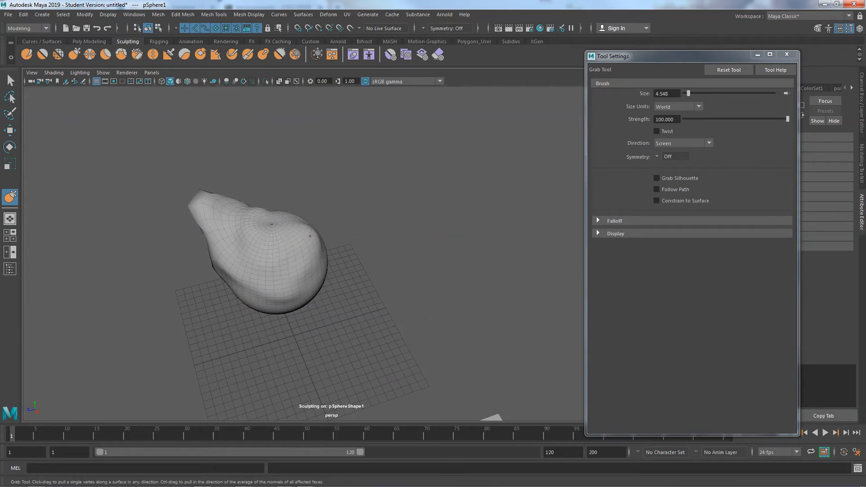
mouse_move(350, 249)
alt+mouse_down()
mouse_move(232, 245)
mouse_move(356, 246)
alt+mouse_up()
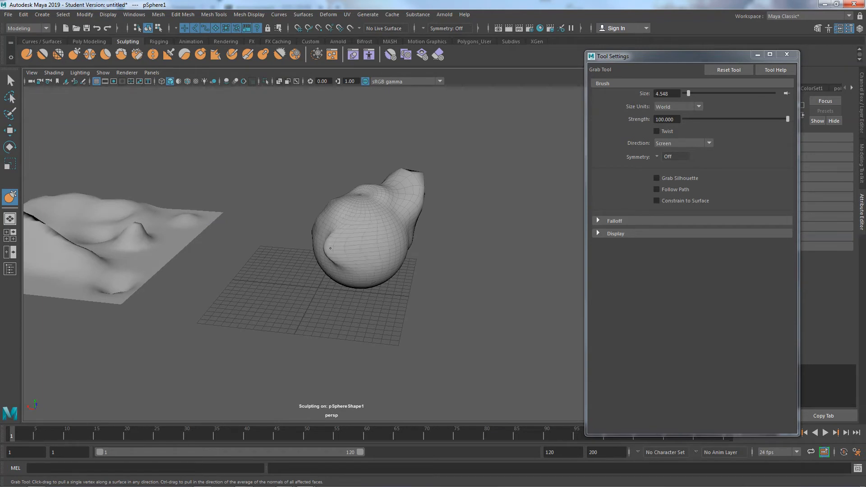
mouse_move(330, 248)
mouse_down()
mouse_move(358, 257)
mouse_move(348, 306)
mouse_move(368, 270)
mouse_up()
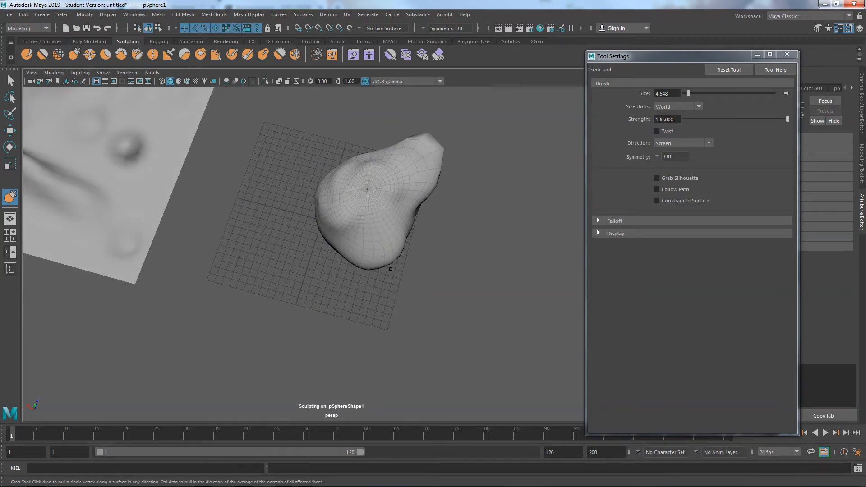
alt+drag(397, 252, 407, 226)
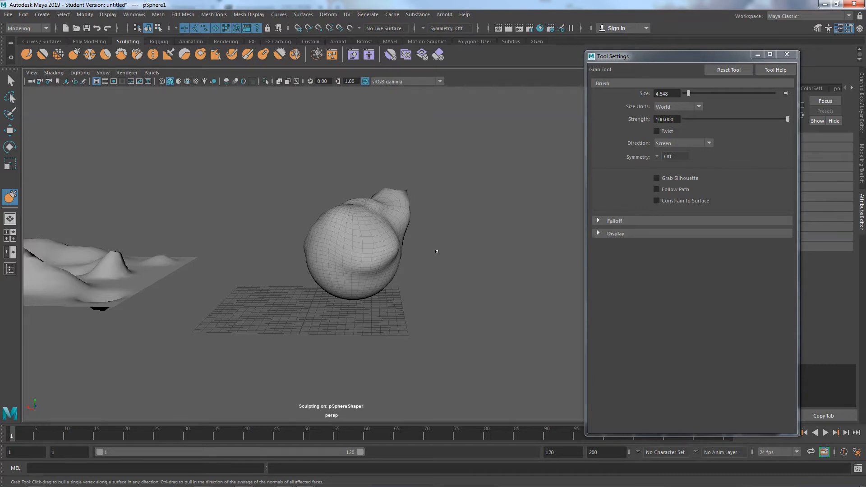
alt+drag(437, 251, 323, 274)
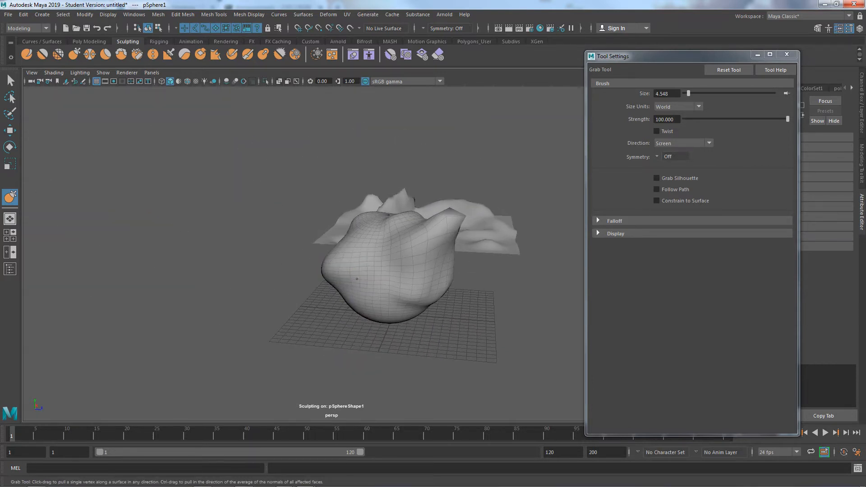
mouse_move(356, 279)
mouse_down()
mouse_move(378, 273)
mouse_move(427, 310)
mouse_move(431, 329)
mouse_move(294, 300)
mouse_move(277, 306)
mouse_move(375, 343)
mouse_move(305, 339)
mouse_move(260, 232)
mouse_up()
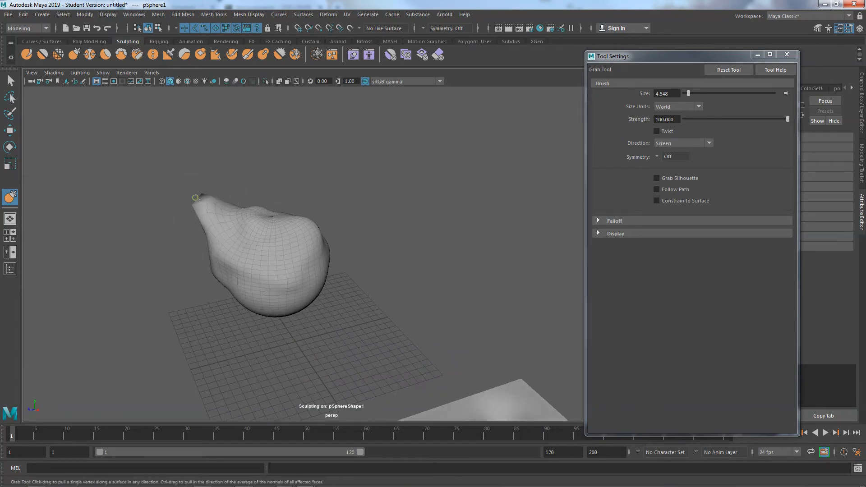
mouse_move(204, 240)
alt+mouse_down()
mouse_move(363, 255)
mouse_move(467, 249)
alt+mouse_up()
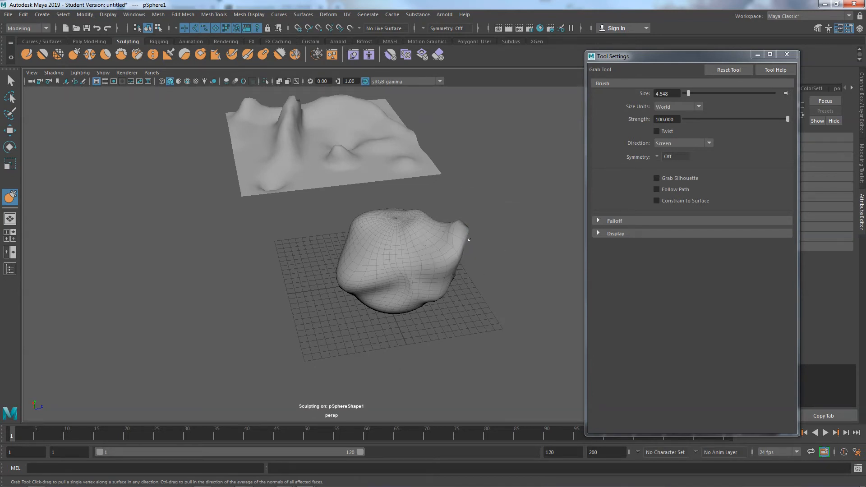
Switch to the Relax tool and even out the stretched mesh over the sphere's spout and pulled bulges.
mouse_move(469, 239)
alt+mouse_down()
mouse_move(357, 296)
mouse_move(310, 286)
mouse_move(329, 290)
alt+mouse_up()
alt+right_drag(329, 290, 387, 313)
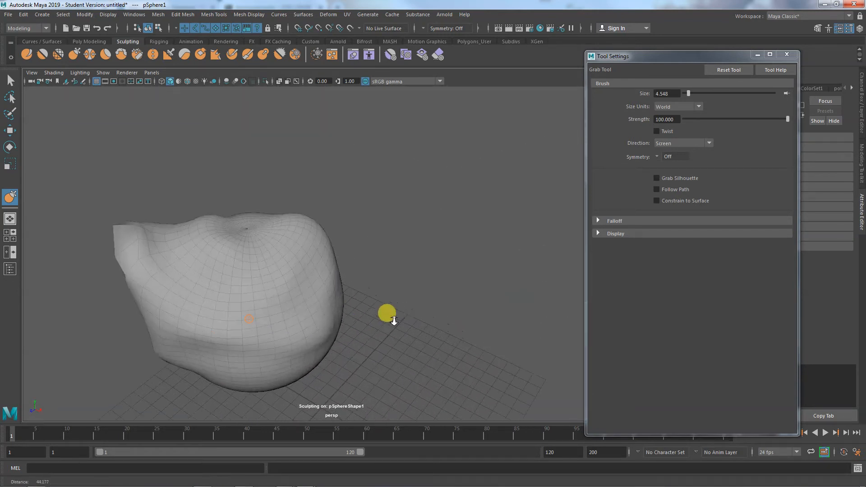
mouse_move(387, 313)
alt+mouse_down()
mouse_move(315, 304)
mouse_move(325, 311)
mouse_move(315, 318)
mouse_move(280, 311)
alt+mouse_up()
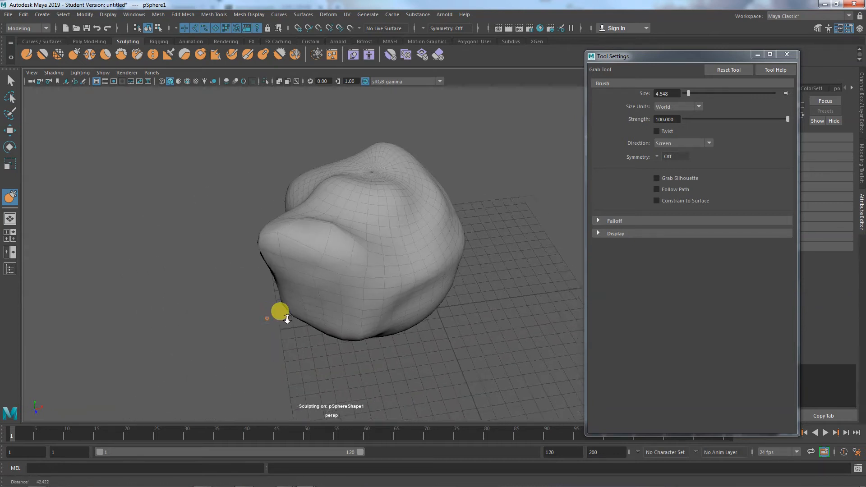
alt+right_drag(288, 319, 297, 323)
alt+drag(298, 323, 301, 341)
click(69, 55)
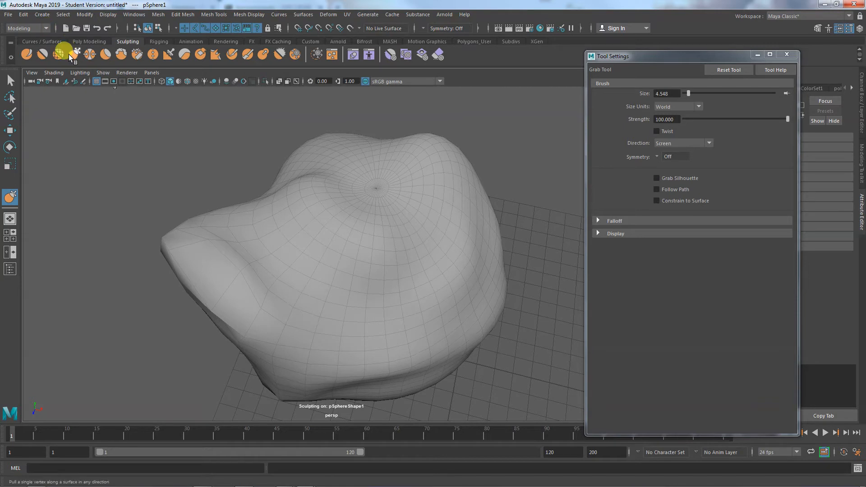
click(58, 53)
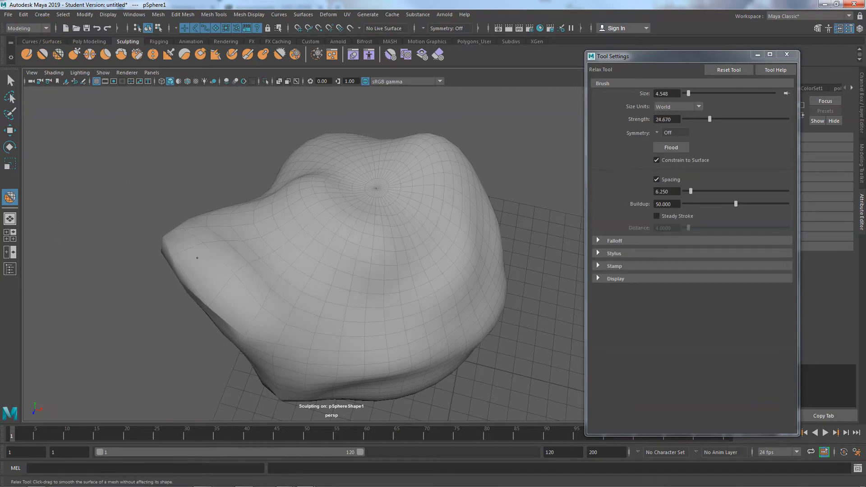
drag(220, 300, 251, 310)
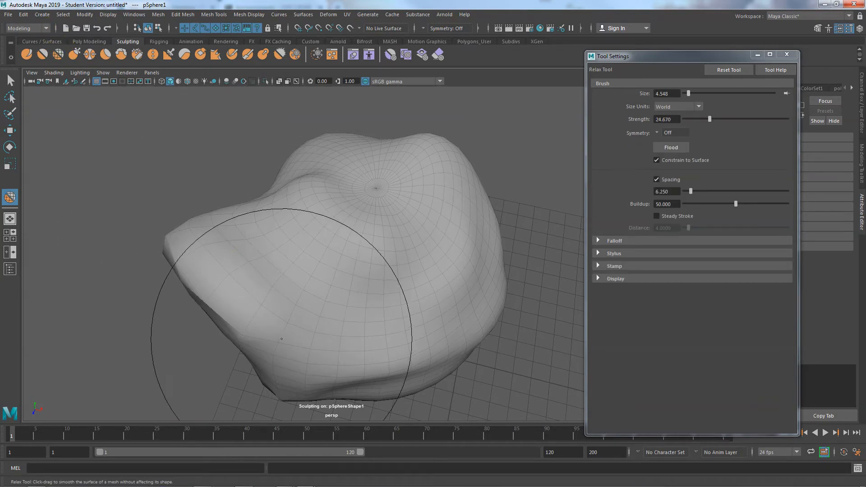
mouse_move(282, 338)
mouse_down()
mouse_move(203, 248)
mouse_move(199, 287)
mouse_move(319, 270)
mouse_move(319, 318)
mouse_move(361, 316)
mouse_up()
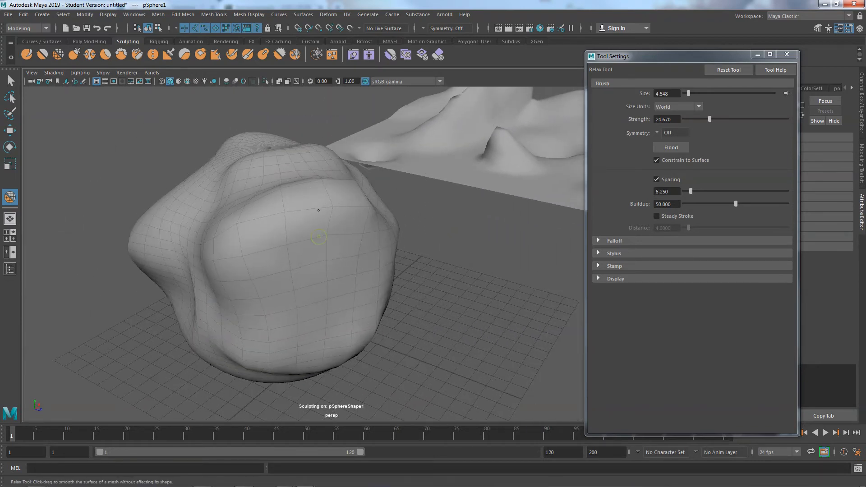
mouse_move(286, 215)
alt+mouse_down()
mouse_move(195, 253)
mouse_move(188, 234)
mouse_move(242, 329)
mouse_move(260, 335)
alt+mouse_up()
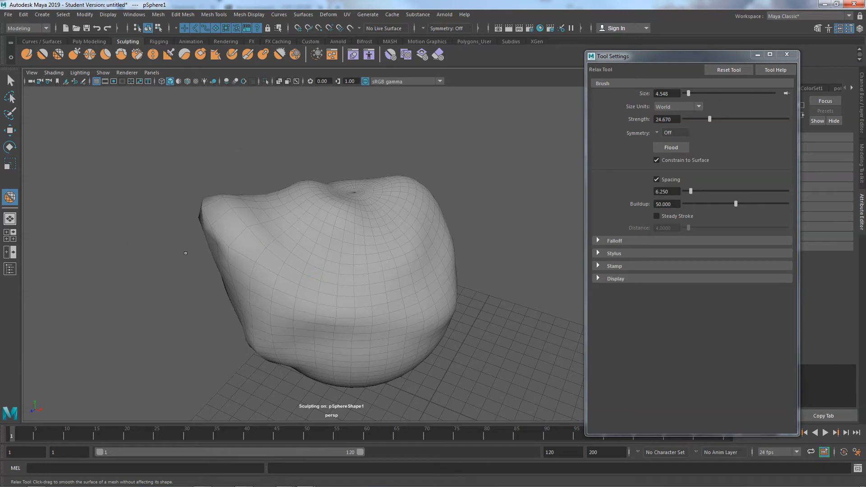
Activate the Smooth tool, set its strength to 7.048 and soften the surface of the sphere's bulges.
alt+drag(185, 253, 234, 212)
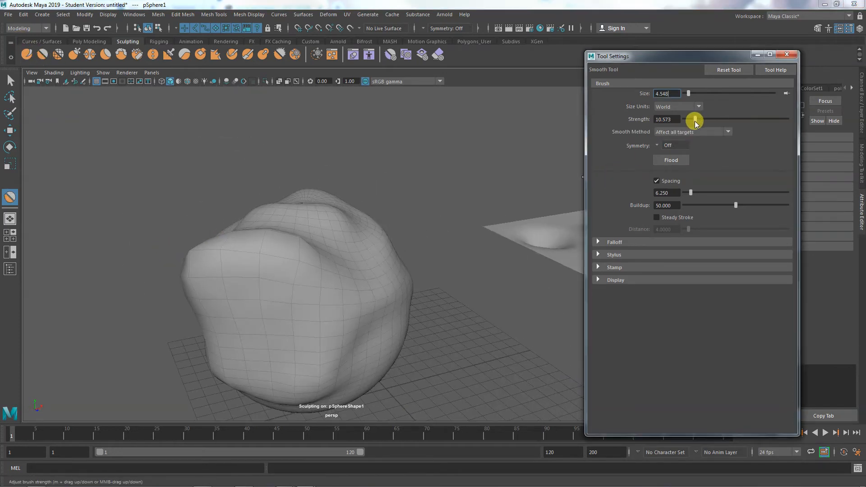
drag(695, 121, 692, 120)
alt+drag(454, 287, 354, 290)
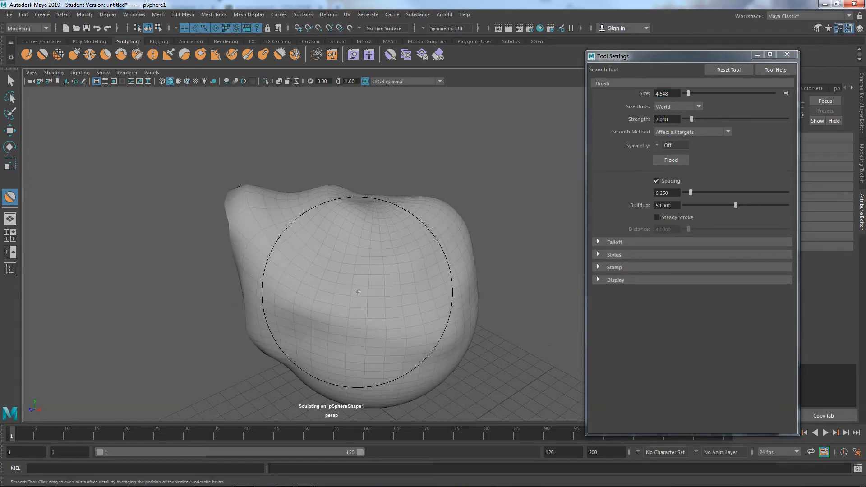
mouse_move(289, 221)
alt+mouse_down()
mouse_move(326, 248)
mouse_move(422, 236)
alt+mouse_up()
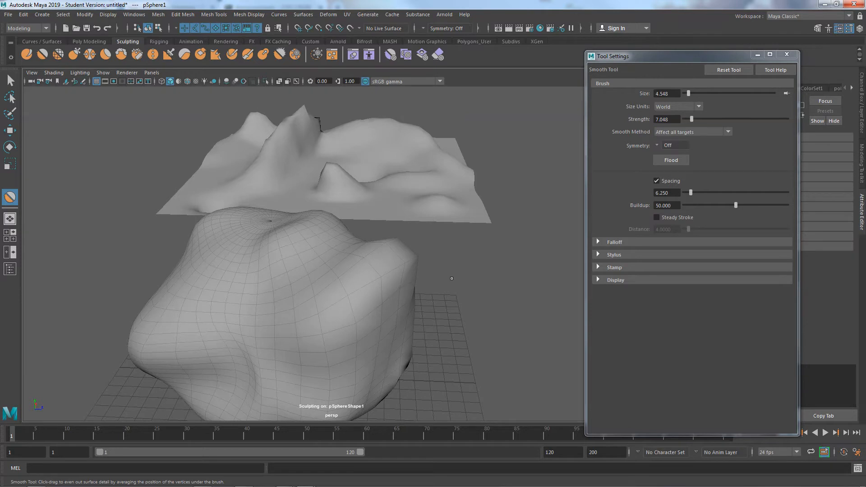
mouse_move(452, 278)
alt+mouse_down()
mouse_move(393, 284)
mouse_move(319, 315)
alt+mouse_up()
Reduce the Smooth brush size to 3.019 and soften more of the sphere's protruding side.
mouse_move(320, 268)
mouse_down()
mouse_move(320, 97)
mouse_move(321, 279)
mouse_up()
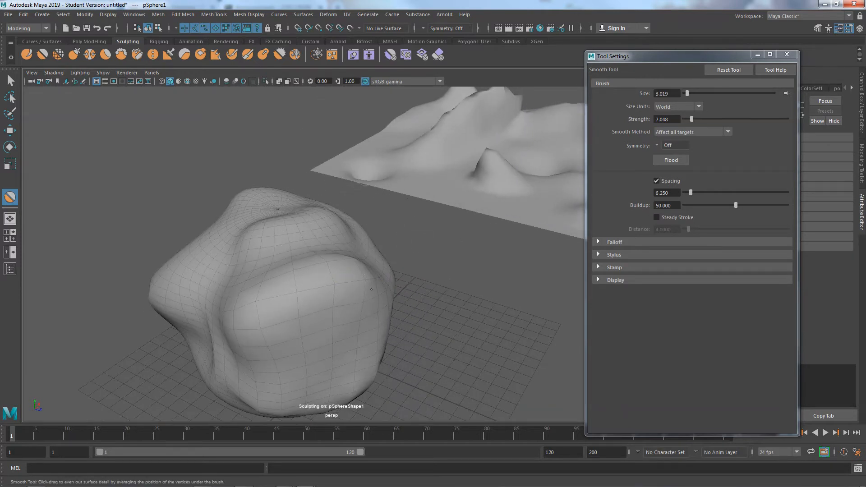
mouse_move(364, 305)
alt+mouse_down()
mouse_move(330, 312)
mouse_move(277, 297)
mouse_move(196, 207)
mouse_move(306, 257)
mouse_move(249, 270)
alt+mouse_up()
alt+right_drag(250, 271, 239, 264)
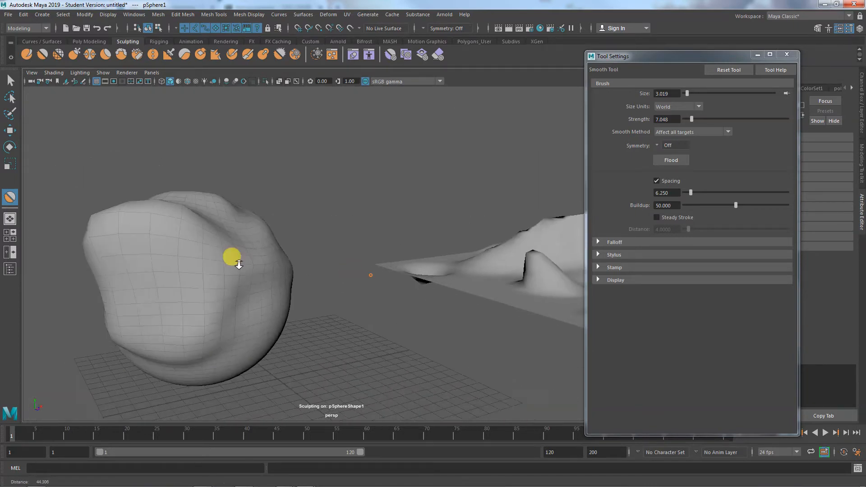
alt+drag(239, 265, 361, 284)
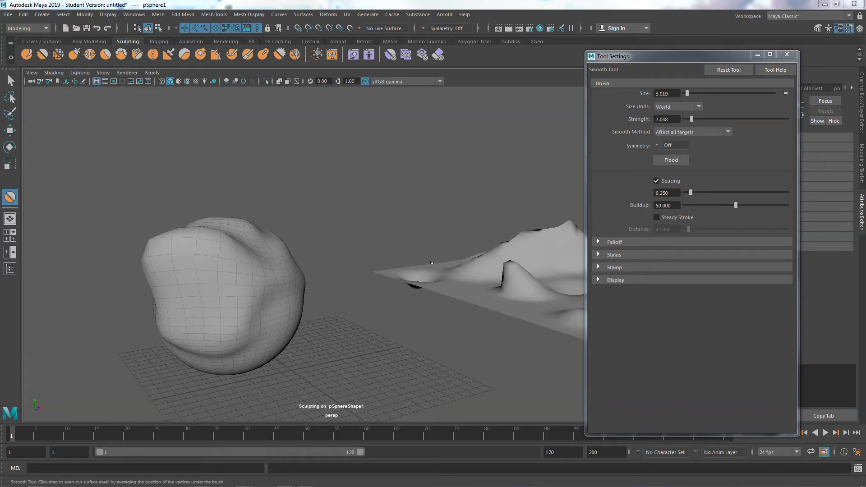
mouse_move(425, 265)
alt+mouse_down()
mouse_move(252, 202)
mouse_move(387, 245)
mouse_move(372, 308)
mouse_move(257, 284)
mouse_move(254, 342)
alt+mouse_up()
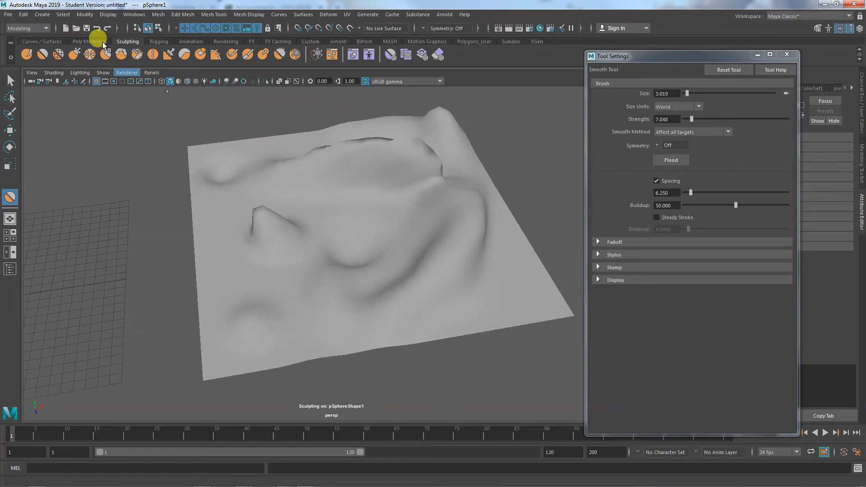
Select the plane and try the Repeat tool on it, stamping raised ridges across its middle and front.
click(153, 54)
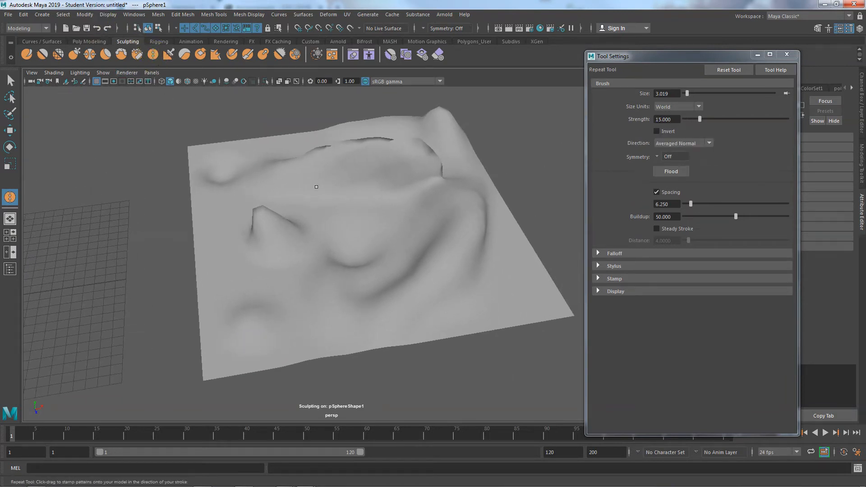
key(q)
click(299, 202)
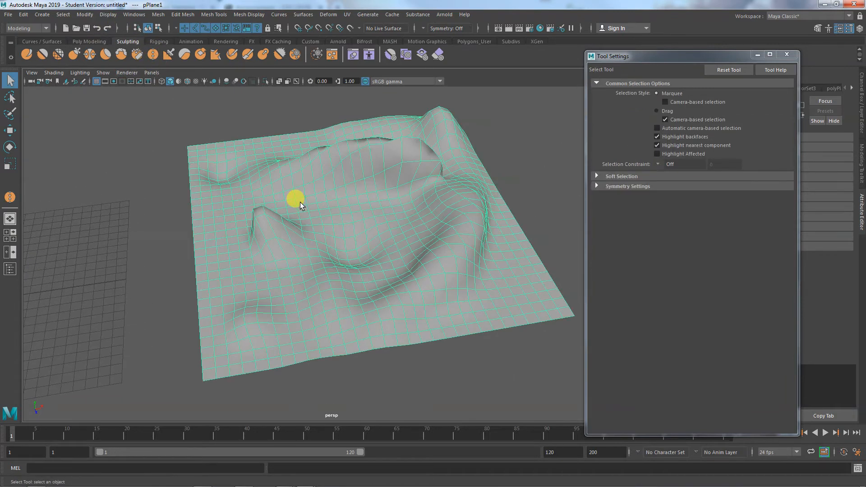
click(153, 55)
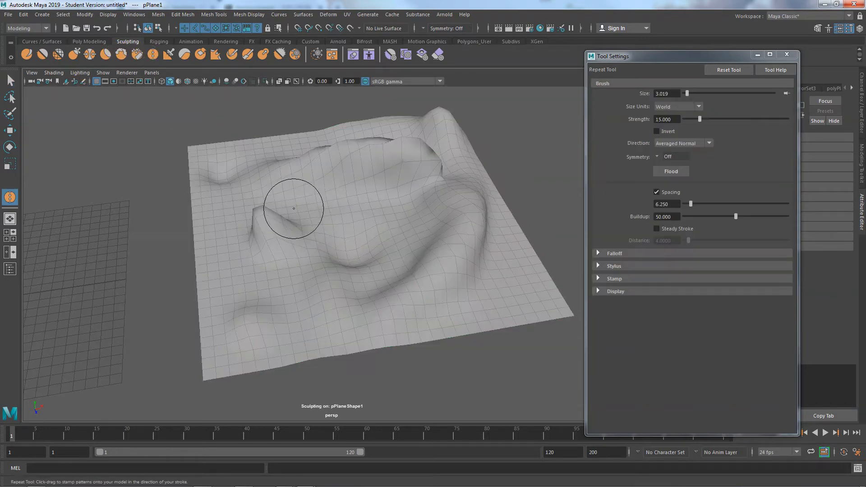
mouse_move(305, 203)
mouse_down()
mouse_move(368, 205)
mouse_move(387, 229)
mouse_up()
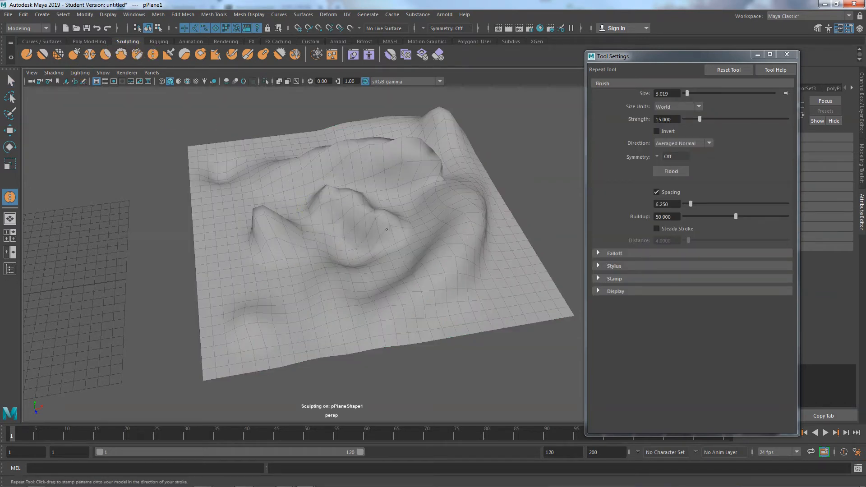
mouse_move(474, 299)
mouse_down()
mouse_move(510, 271)
mouse_move(343, 332)
mouse_move(266, 311)
mouse_move(255, 279)
mouse_up()
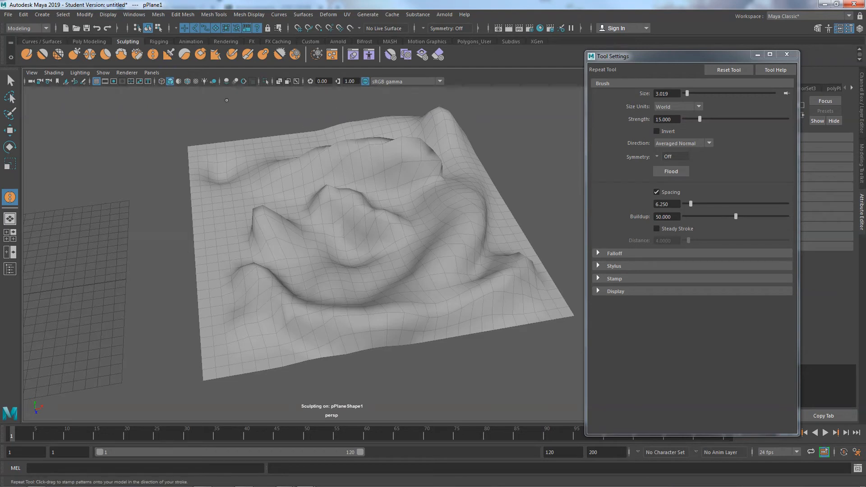
Try the Spray and Foamy tools on the plane's ridges, and undo all the trial strokes on the plane.
click(136, 54)
mouse_move(271, 222)
mouse_down()
mouse_move(270, 194)
mouse_move(324, 175)
mouse_move(356, 136)
mouse_move(420, 163)
mouse_move(456, 226)
mouse_move(444, 264)
mouse_up()
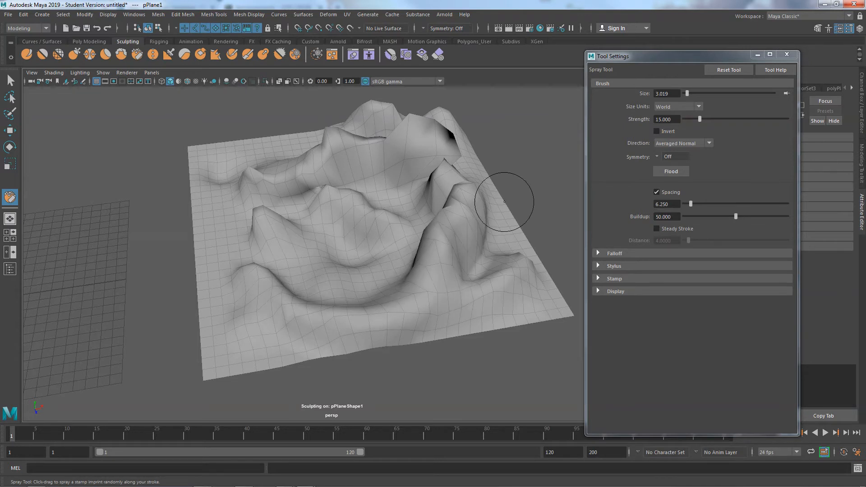
click(121, 54)
mouse_move(339, 257)
mouse_down()
mouse_move(298, 253)
mouse_move(346, 219)
mouse_move(407, 265)
mouse_up()
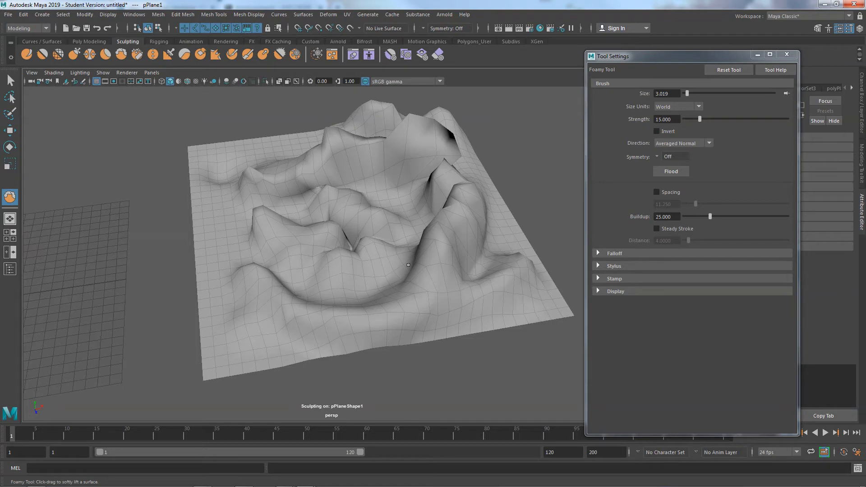
key(ctrl+z)
key(ctrl+z)
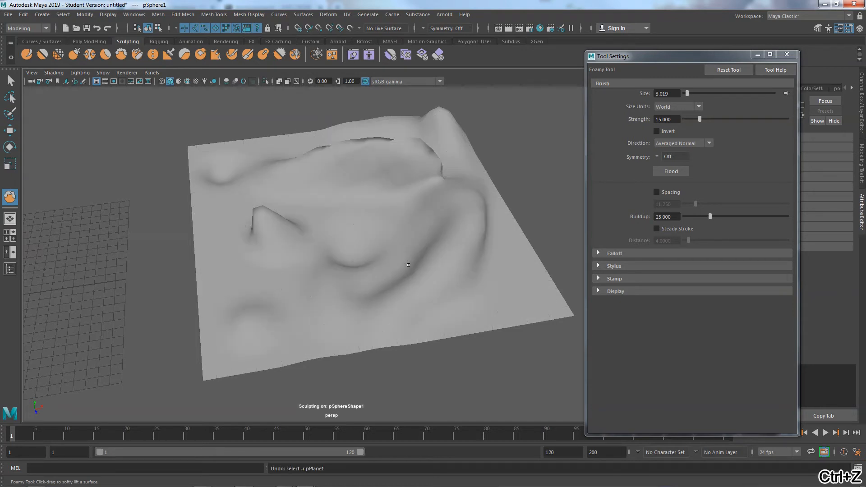
Reselect the plane and build up a rounded mound near its front corner with the Wax tool.
click(181, 52)
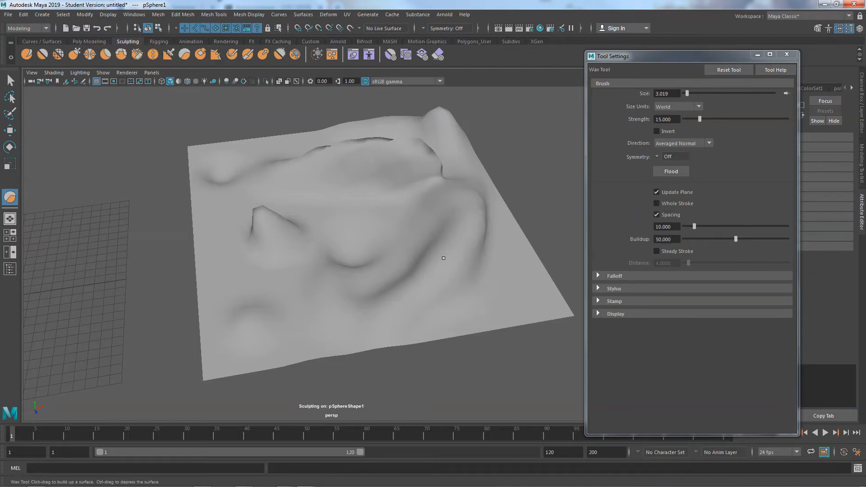
key(q)
click(407, 255)
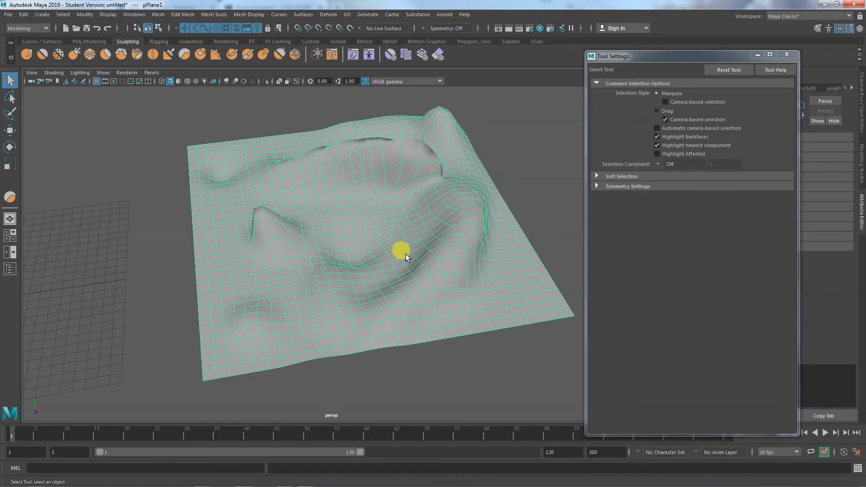
key(y)
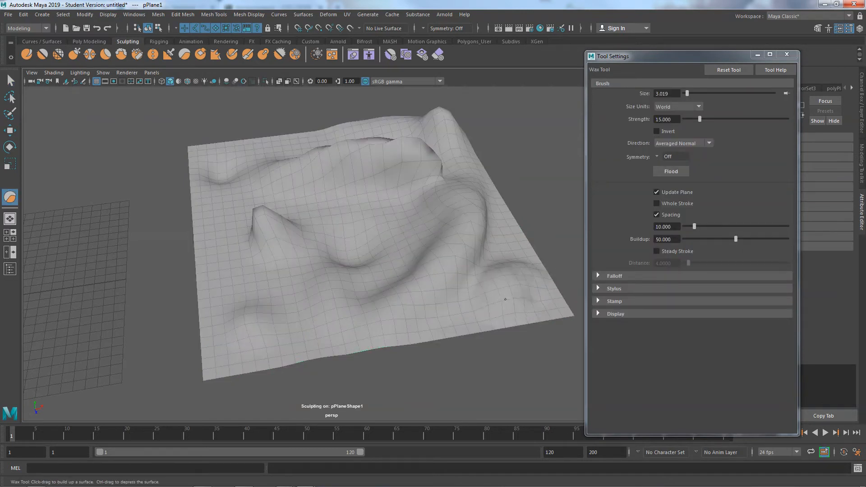
mouse_move(505, 299)
mouse_down()
mouse_move(519, 280)
mouse_move(504, 284)
mouse_move(535, 276)
mouse_up()
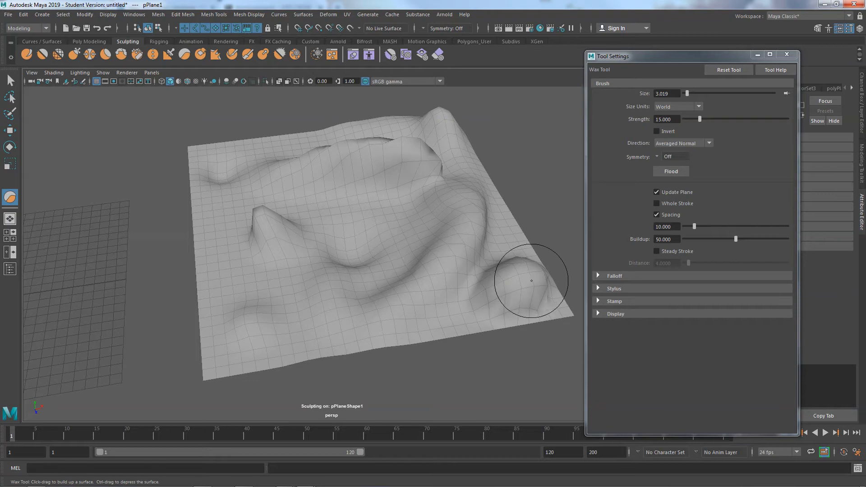
Flatten the top of the plane's corner mound with the Scrape tool.
click(200, 54)
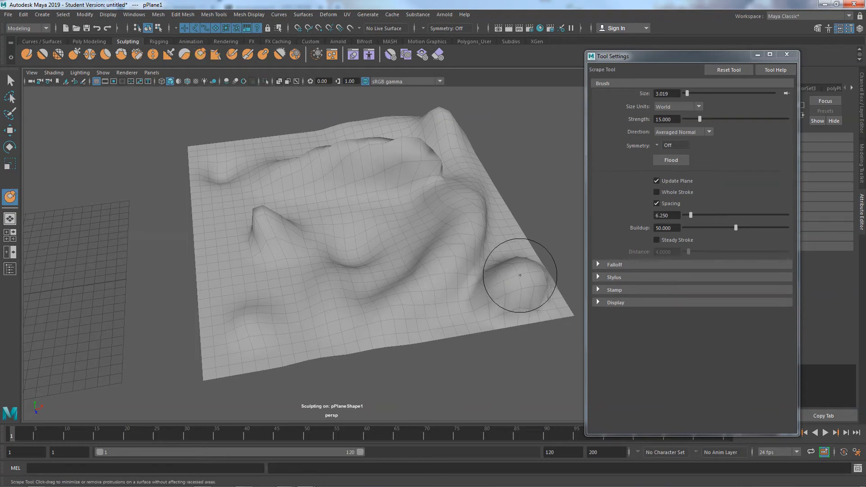
drag(526, 276, 522, 289)
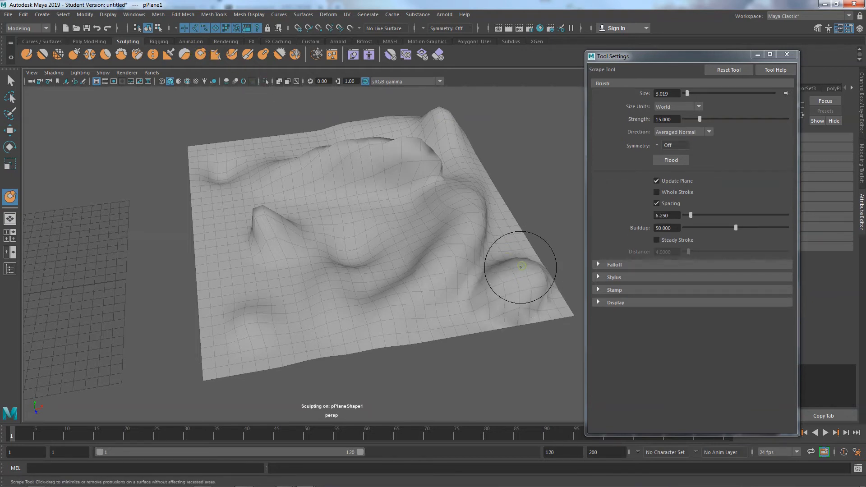
mouse_move(472, 302)
alt+mouse_down()
mouse_move(354, 294)
mouse_move(365, 272)
mouse_move(454, 288)
mouse_move(501, 284)
mouse_move(435, 251)
alt+mouse_up()
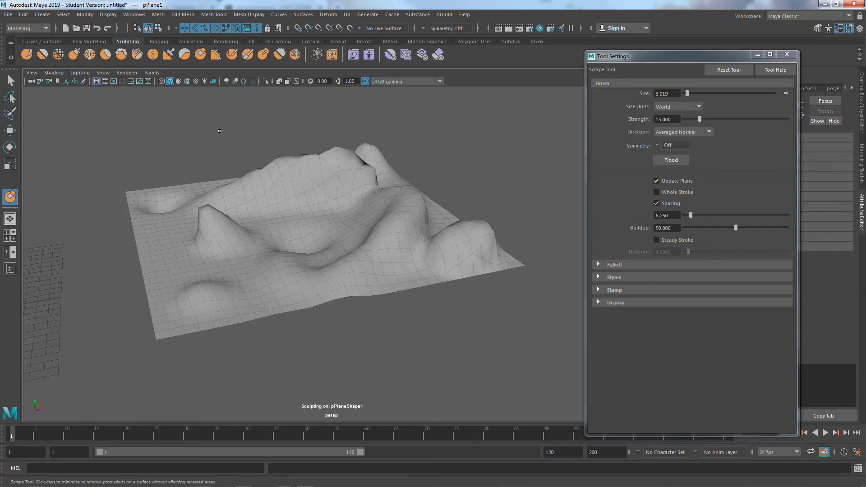
Make the deformed sphere the selected object in place of the plane.
mouse_move(219, 131)
alt+mouse_down()
mouse_move(291, 178)
mouse_move(276, 180)
mouse_move(297, 231)
alt+mouse_up()
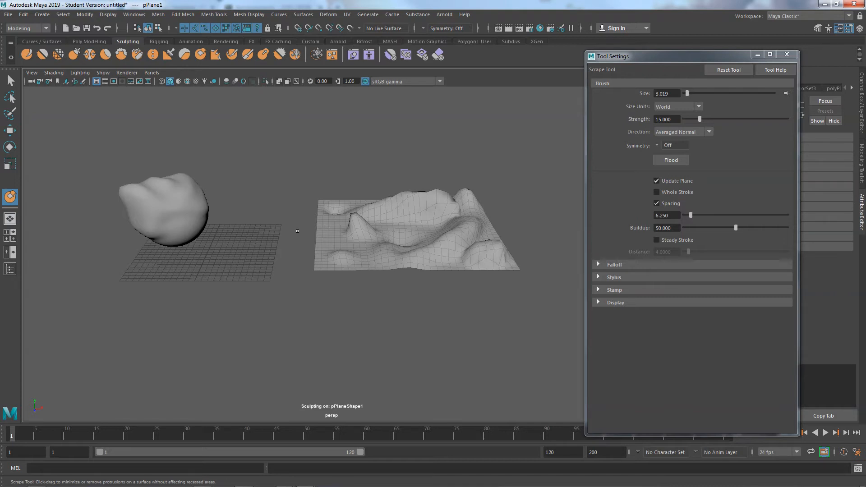
key(q)
click(171, 215)
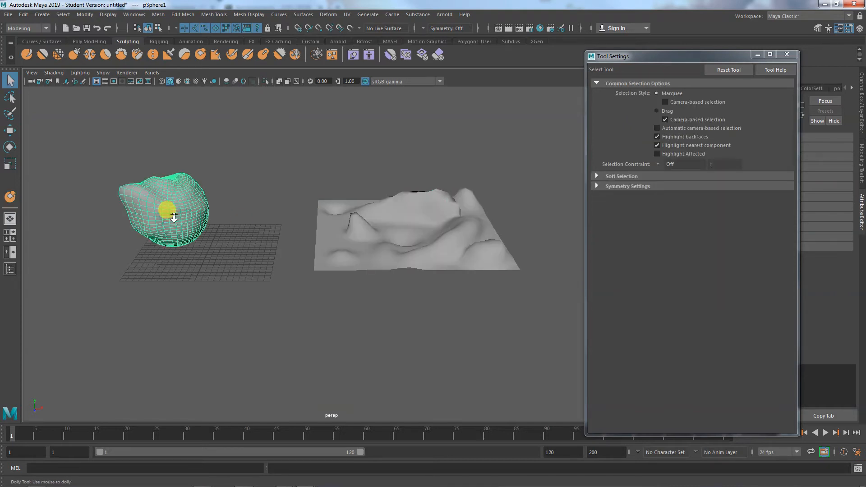
alt+right_drag(173, 217, 285, 216)
alt+drag(284, 216, 327, 252)
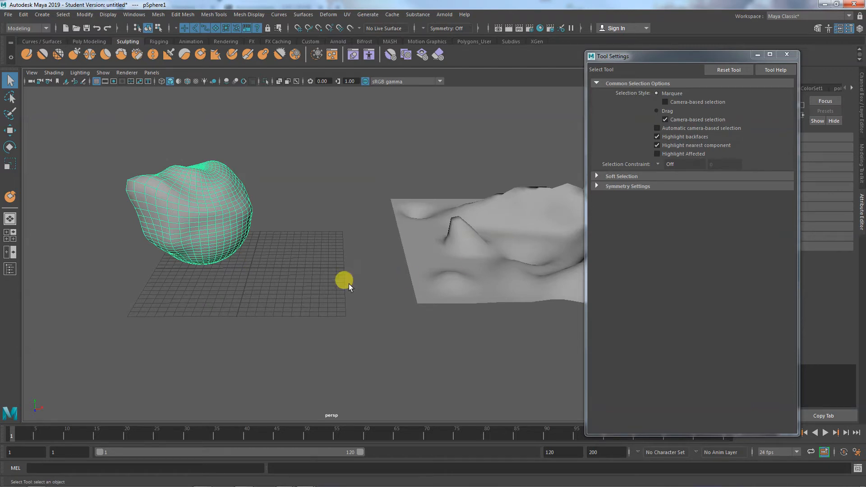
alt+drag(169, 284, 277, 324)
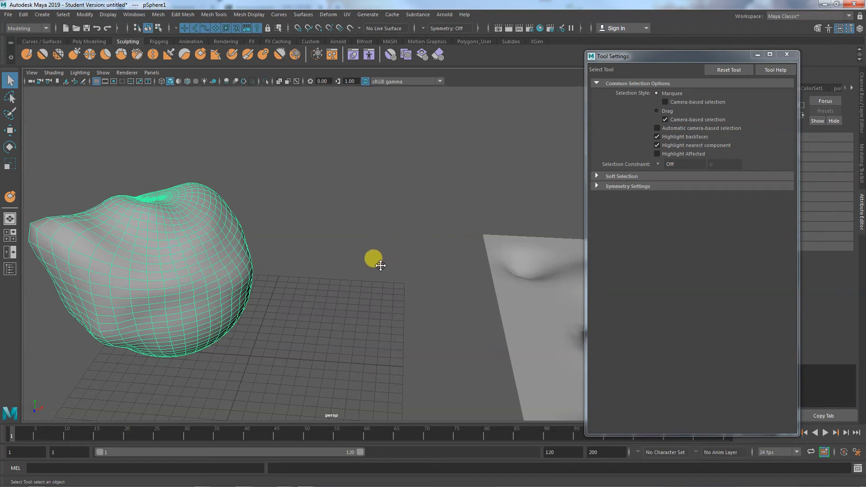
mouse_move(373, 257)
alt+mouse_down()
mouse_move(377, 213)
mouse_move(350, 259)
mouse_move(342, 253)
mouse_move(397, 259)
mouse_move(384, 259)
alt+mouse_up()
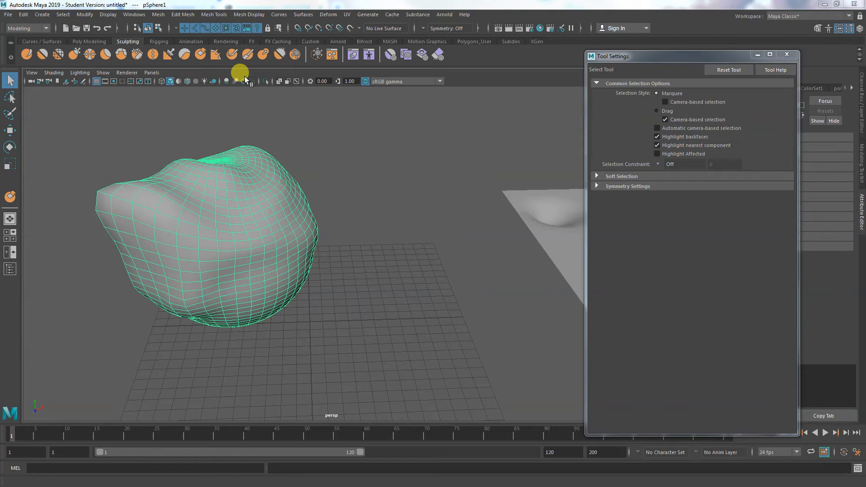
click(397, 163)
click(181, 231)
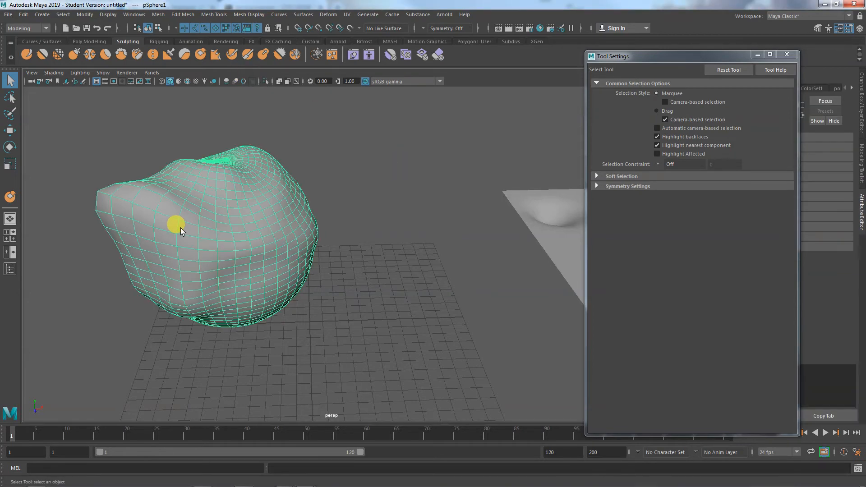
alt+drag(185, 231, 249, 260)
Try raising the front of the sphere with the Sculpt tool and undo the strokes.
click(27, 55)
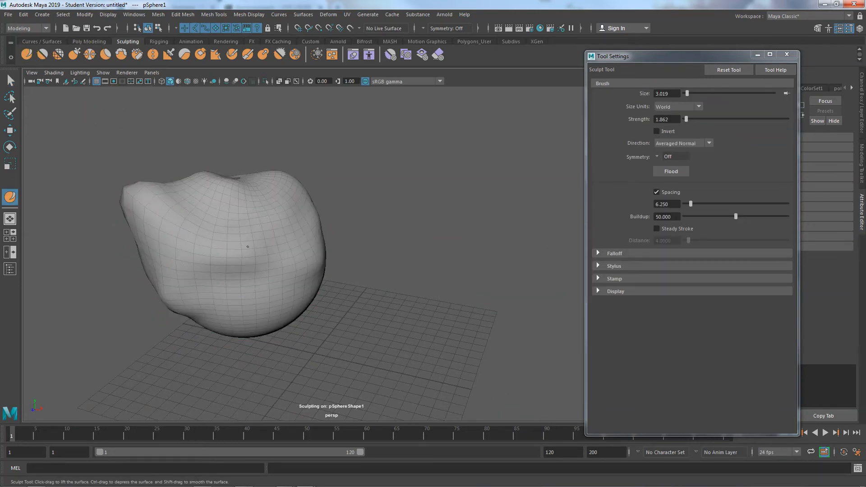
drag(262, 253, 260, 261)
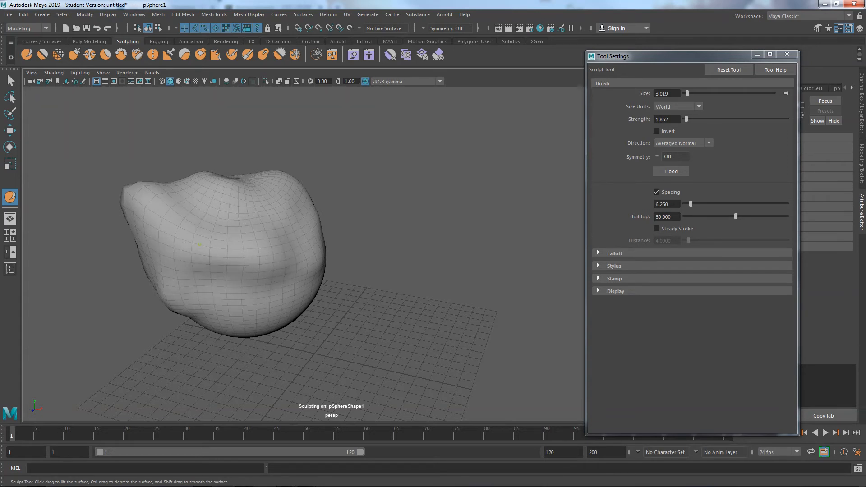
key(ctrl+z)
key(ctrl+z)
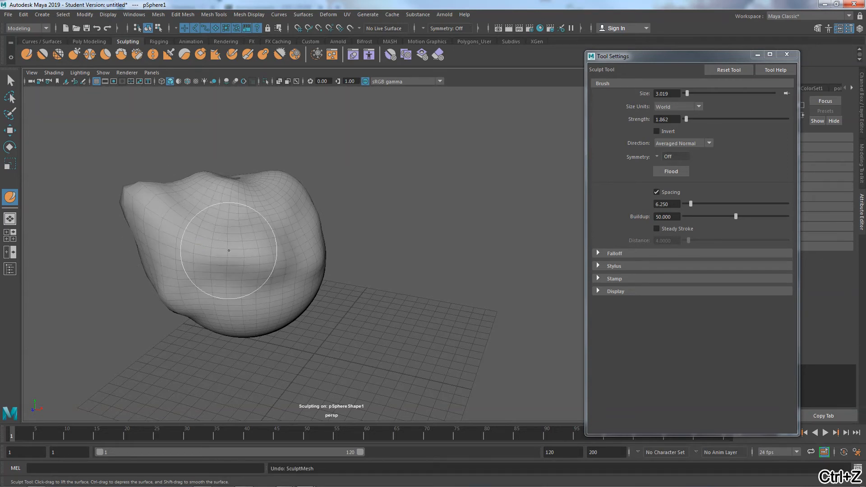
Paint the sphere's protruding spout side with the Freeze tool to lock it against sculpting.
mouse_move(229, 250)
alt+mouse_down()
mouse_move(218, 259)
mouse_move(221, 272)
mouse_move(206, 269)
mouse_move(261, 228)
alt+mouse_up()
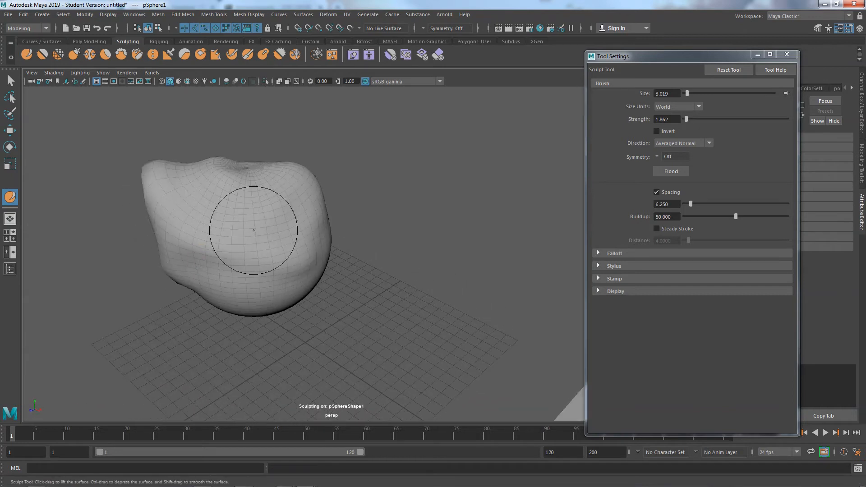
click(295, 54)
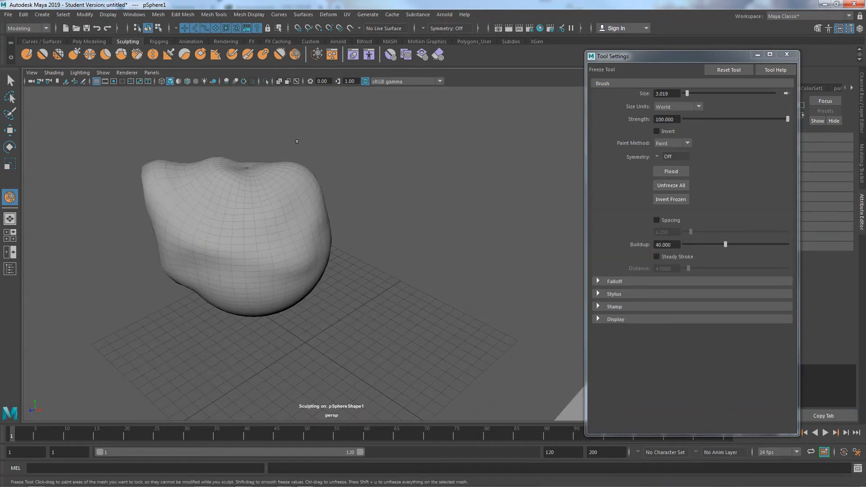
alt+middle_drag(284, 225, 347, 272)
mouse_move(346, 272)
alt+mouse_down()
mouse_move(232, 278)
mouse_move(263, 332)
mouse_move(304, 312)
mouse_move(286, 237)
mouse_move(277, 253)
mouse_move(304, 290)
mouse_move(353, 277)
mouse_move(369, 255)
mouse_move(326, 241)
mouse_move(336, 316)
mouse_move(435, 316)
alt+mouse_up()
mouse_move(435, 316)
alt+mouse_down()
mouse_move(247, 299)
mouse_move(257, 279)
mouse_move(247, 264)
alt+mouse_up()
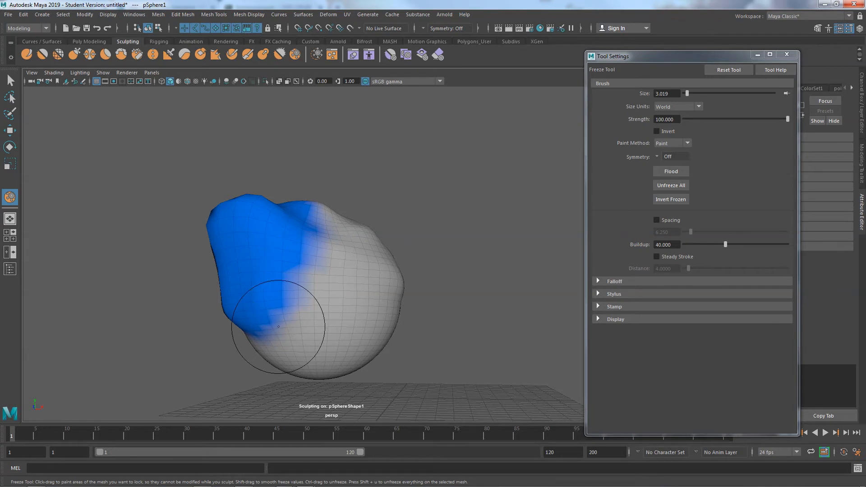
mouse_move(280, 322)
alt+mouse_down()
mouse_move(294, 319)
mouse_move(284, 323)
alt+mouse_up()
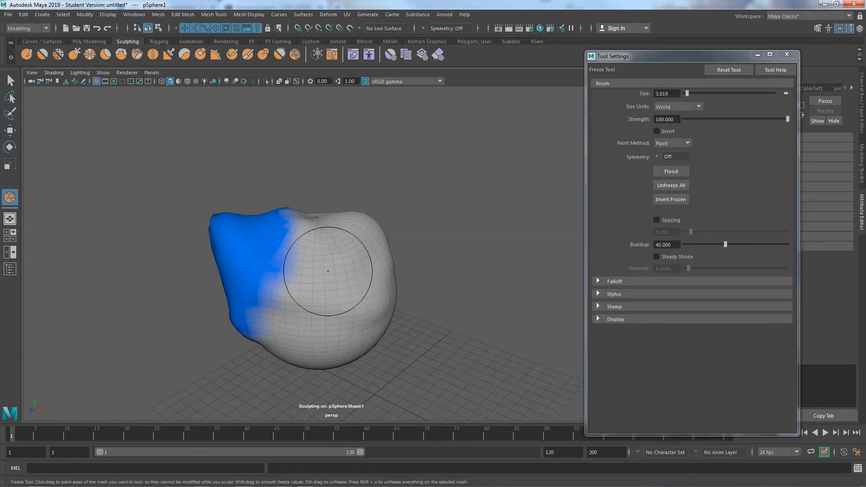
mouse_move(270, 251)
alt+mouse_down()
mouse_move(280, 279)
mouse_move(289, 221)
alt+mouse_up()
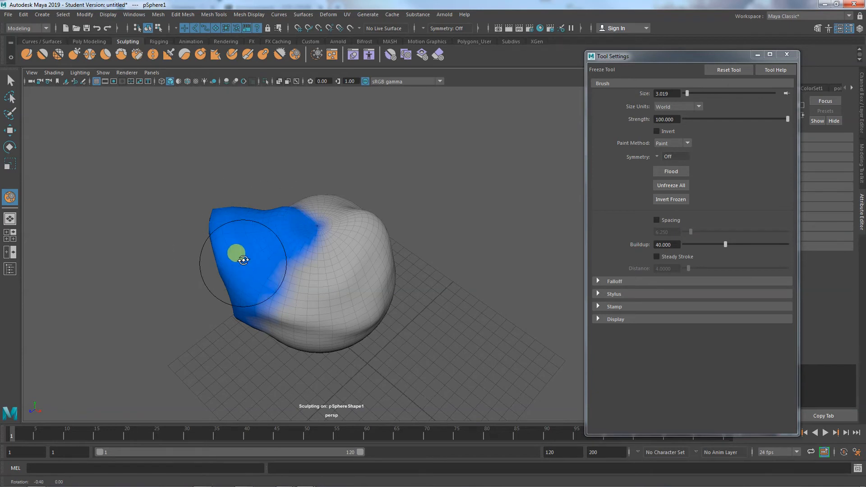
alt+drag(234, 252, 240, 236)
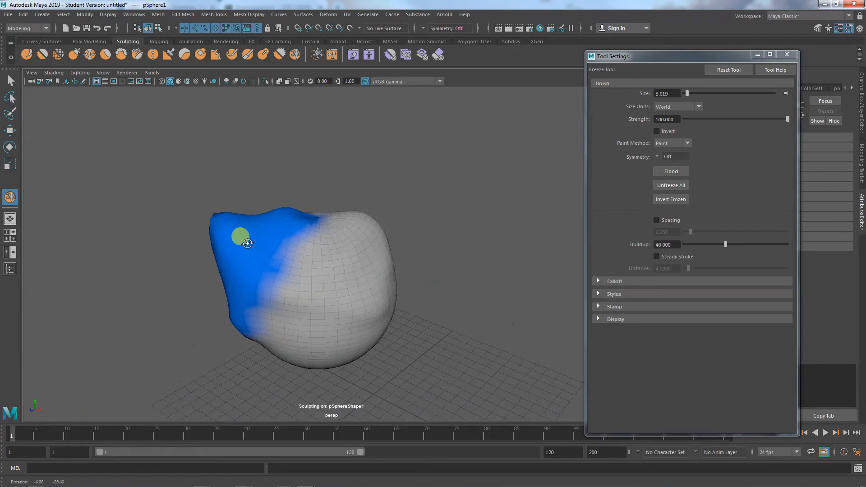
Raise the sphere's unfrozen surface around the border of the frozen area with the Sculpt tool, undoing one stroke.
click(21, 55)
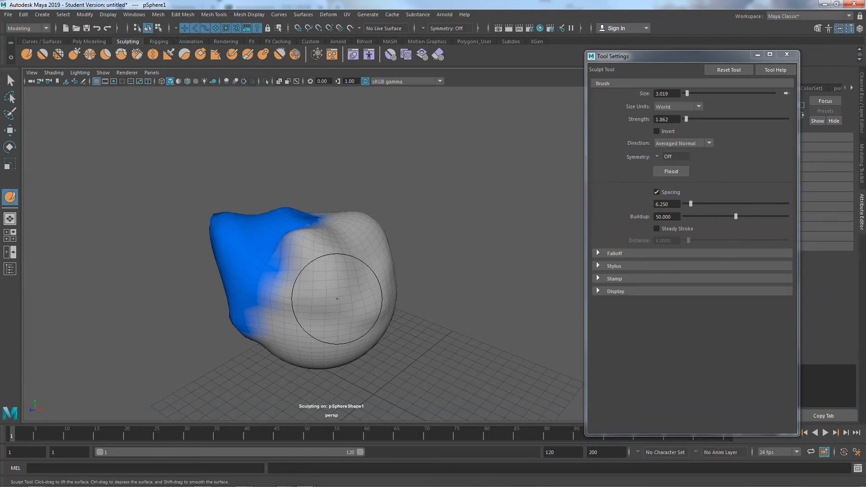
key(ctrl+z)
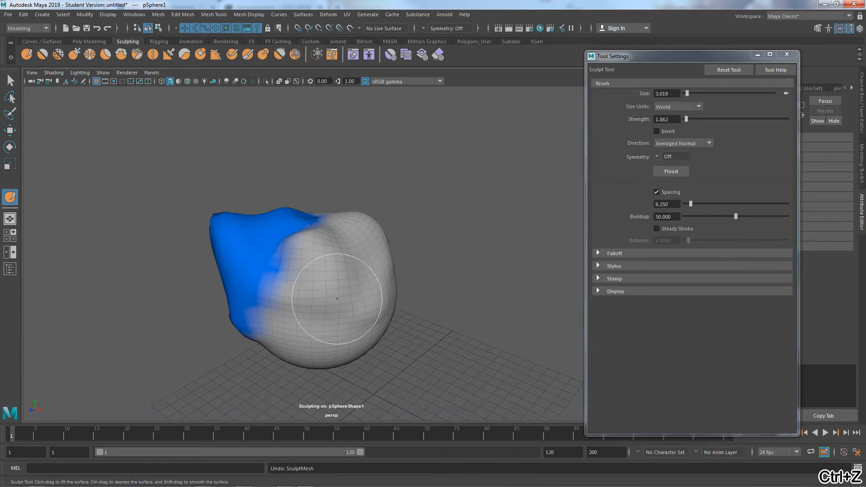
mouse_move(309, 308)
alt+mouse_down()
mouse_move(290, 280)
mouse_move(347, 293)
mouse_move(397, 275)
mouse_move(379, 324)
mouse_move(400, 308)
mouse_move(390, 311)
alt+mouse_up()
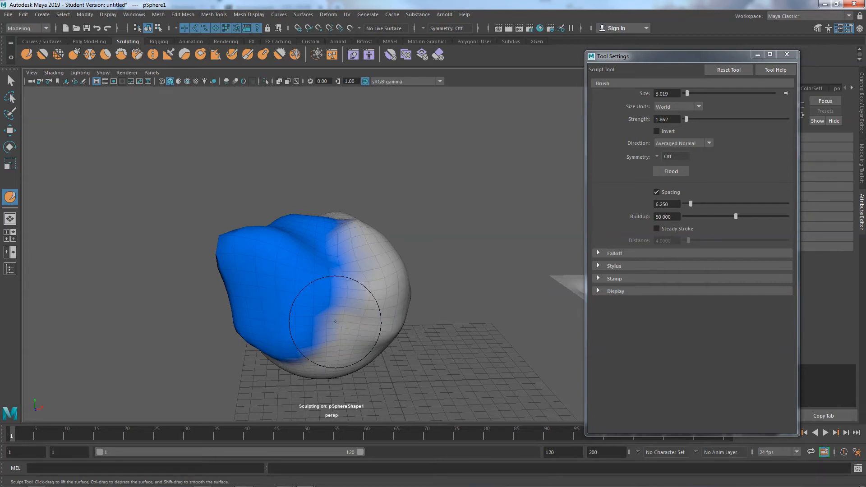
mouse_move(335, 321)
alt+mouse_down()
mouse_move(286, 329)
mouse_move(271, 276)
mouse_move(265, 319)
alt+mouse_up()
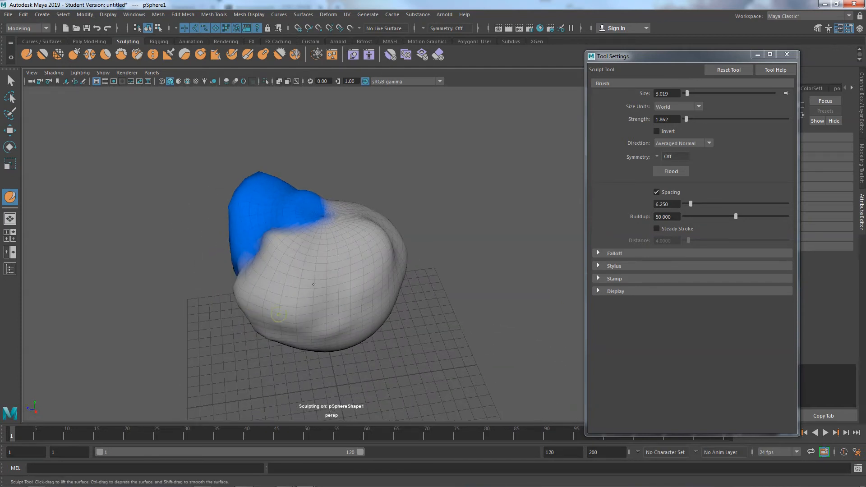
alt+drag(325, 316, 394, 305)
mouse_move(310, 265)
alt+mouse_down()
mouse_move(354, 286)
mouse_move(350, 264)
alt+mouse_up()
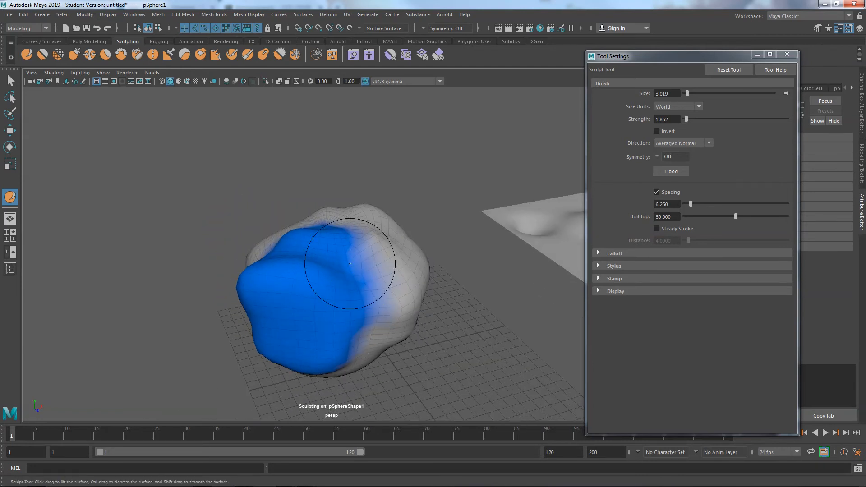
Erase the frozen paint from most of the sphere's front with the Freeze tool and unfreeze everything that remains.
click(292, 50)
alt+drag(319, 140, 307, 190)
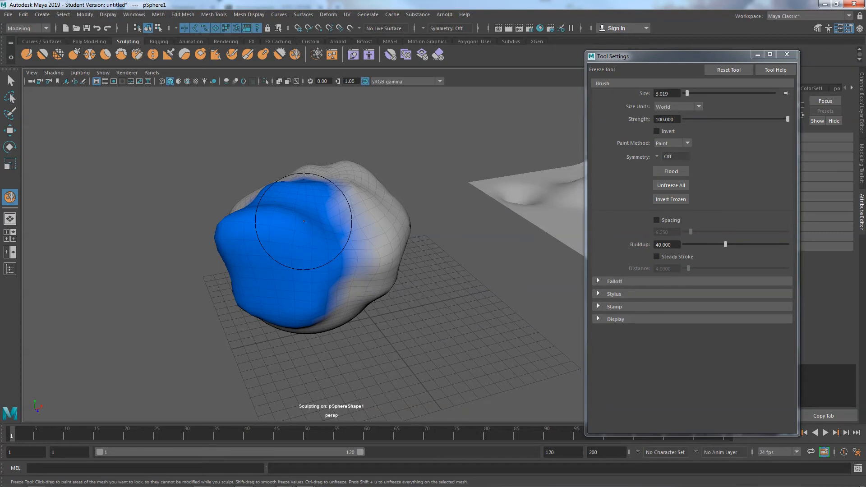
mouse_move(304, 221)
ctrl+mouse_down()
mouse_move(280, 228)
mouse_move(252, 205)
mouse_move(293, 192)
mouse_move(317, 219)
mouse_move(315, 319)
mouse_move(303, 316)
mouse_move(344, 276)
ctrl+mouse_up()
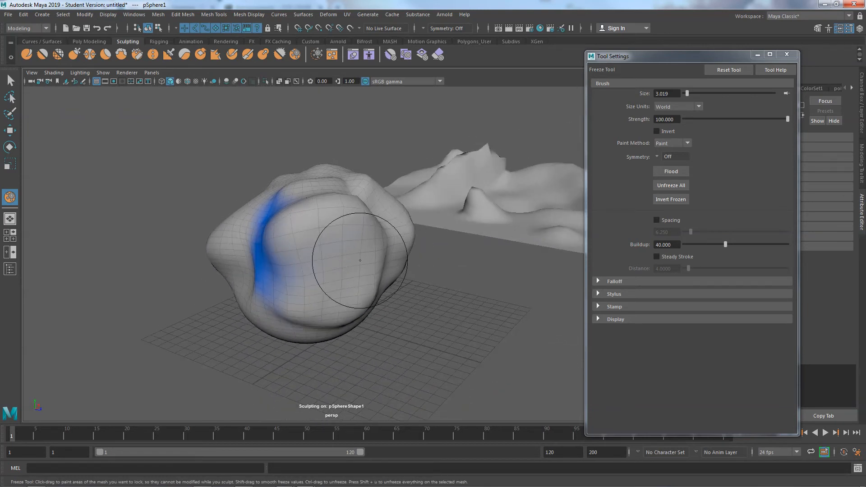
click(658, 175)
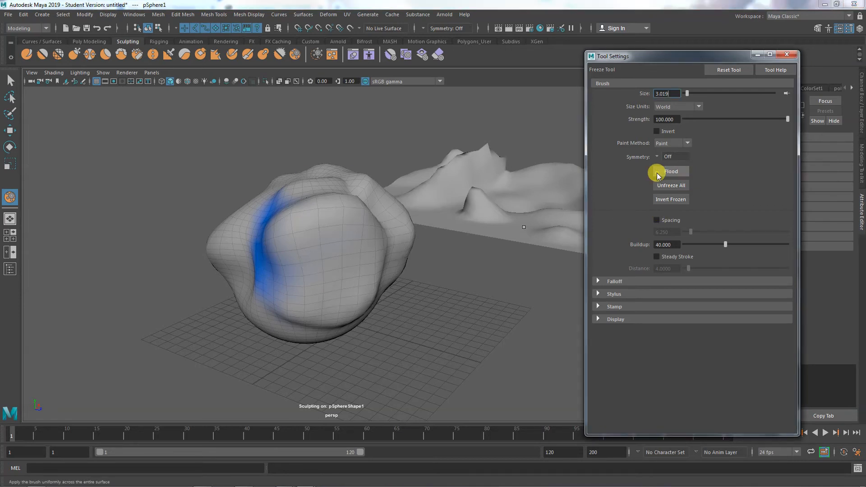
click(671, 185)
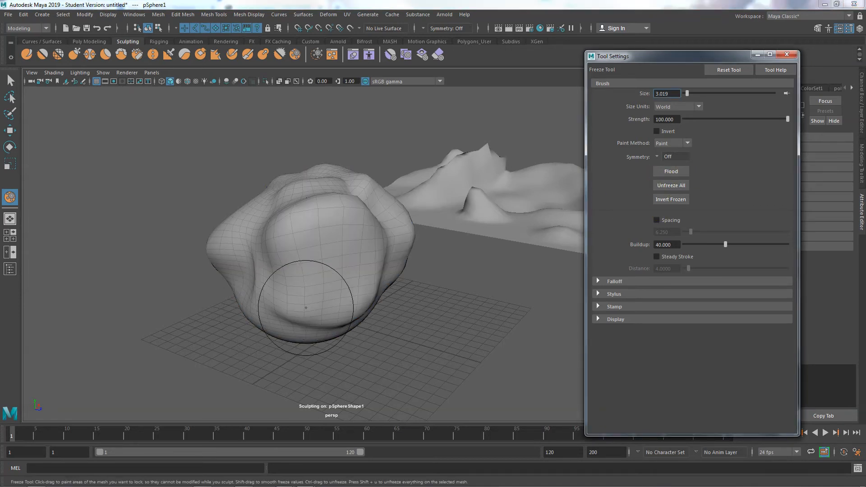
Flood the whole sphere as frozen and unfreeze all of it again.
alt+drag(306, 308, 294, 304)
click(671, 171)
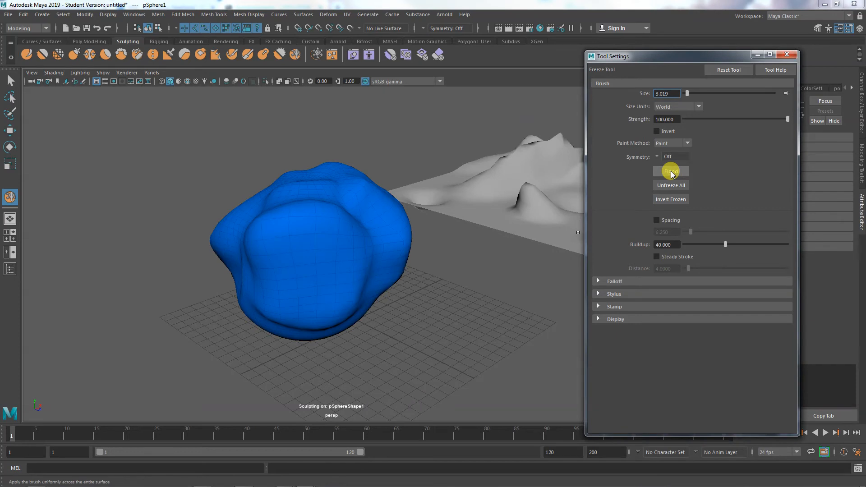
click(671, 185)
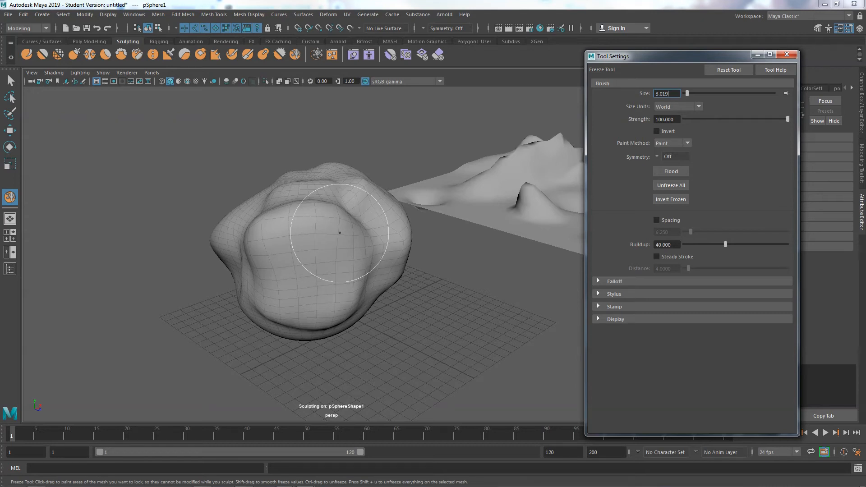
Paint a frozen patch on the sphere's front bulge, erase its lower part, and unfreeze the rest.
mouse_move(333, 228)
mouse_down()
mouse_move(330, 248)
mouse_move(290, 222)
mouse_move(367, 251)
mouse_move(297, 279)
mouse_up()
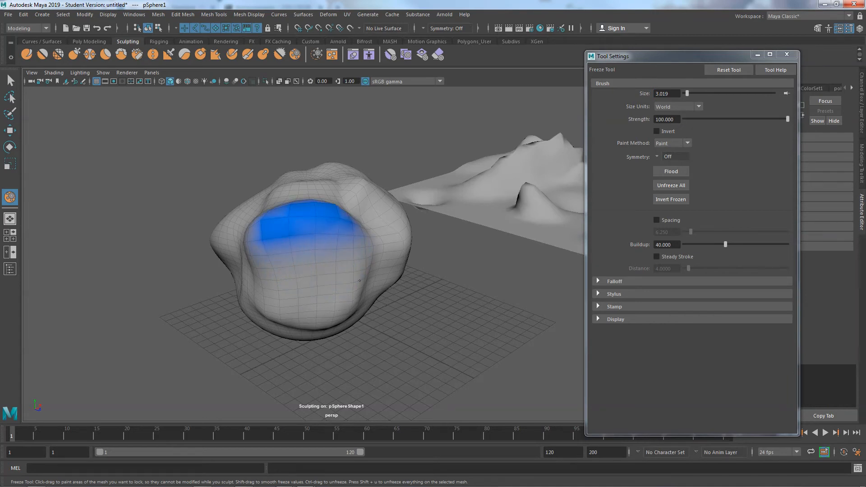
mouse_move(359, 281)
ctrl+mouse_down()
mouse_move(271, 230)
mouse_move(309, 251)
ctrl+mouse_up()
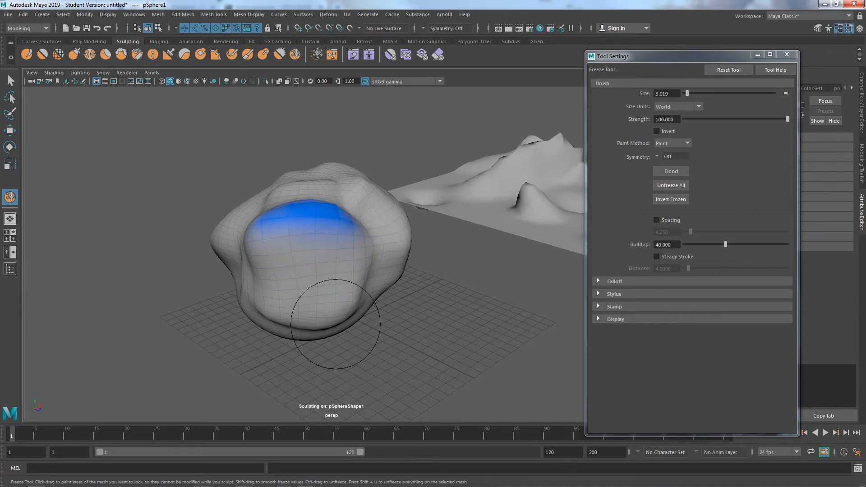
click(671, 186)
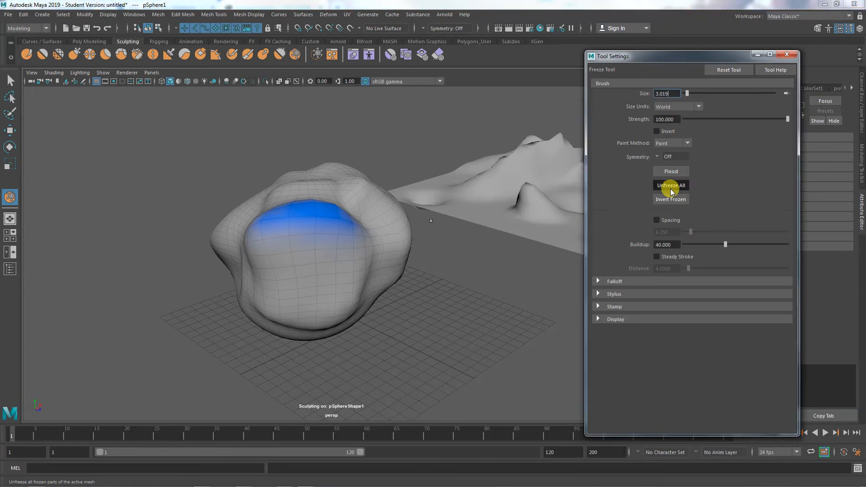
Close the Freeze tool's settings window and return to the Select tool.
mouse_move(465, 315)
alt+mouse_down()
mouse_move(386, 305)
mouse_move(358, 284)
mouse_move(334, 302)
mouse_move(377, 310)
alt+mouse_up()
click(786, 54)
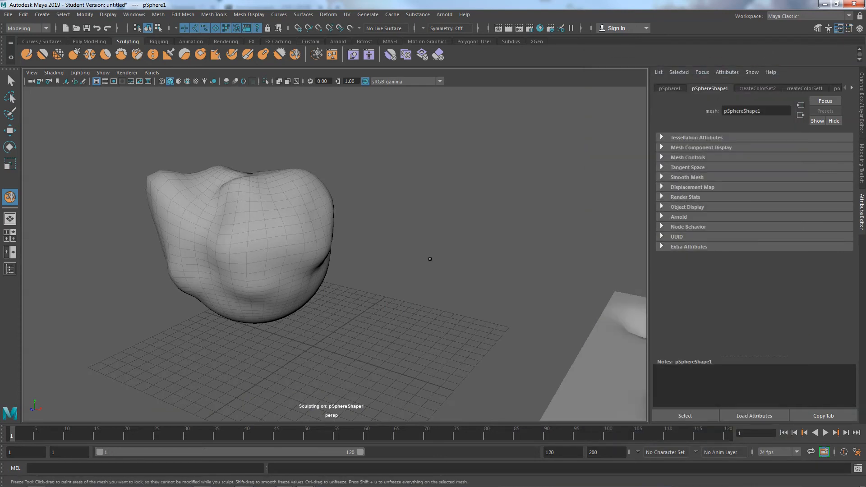
mouse_move(295, 325)
alt+mouse_down()
mouse_move(378, 329)
mouse_move(386, 360)
alt+mouse_up()
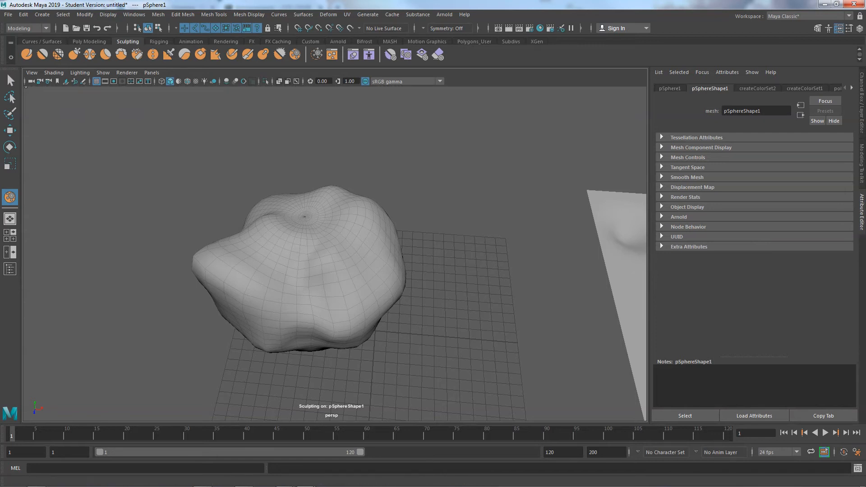
click(11, 81)
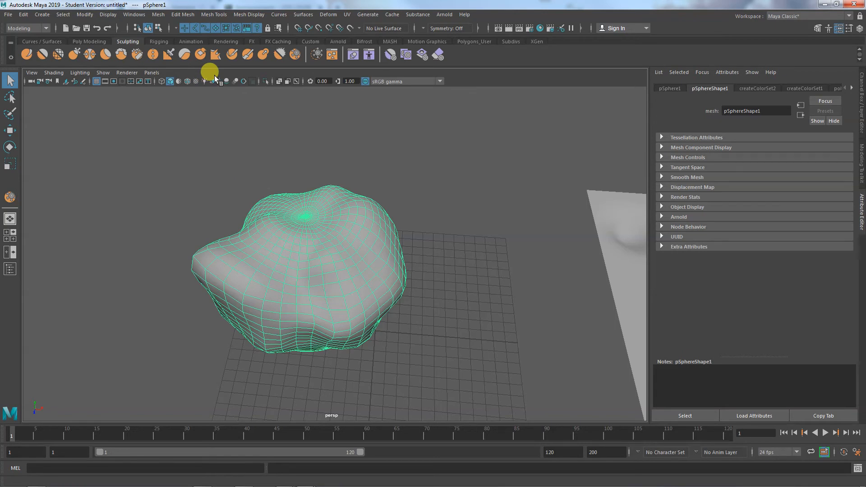
Make the plane the selected object and smooth the area between its pointed peak and nearby corner with the Smooth tool.
mouse_move(405, 336)
alt+middle_down()
mouse_move(378, 318)
mouse_move(178, 290)
mouse_move(365, 286)
alt+middle_up()
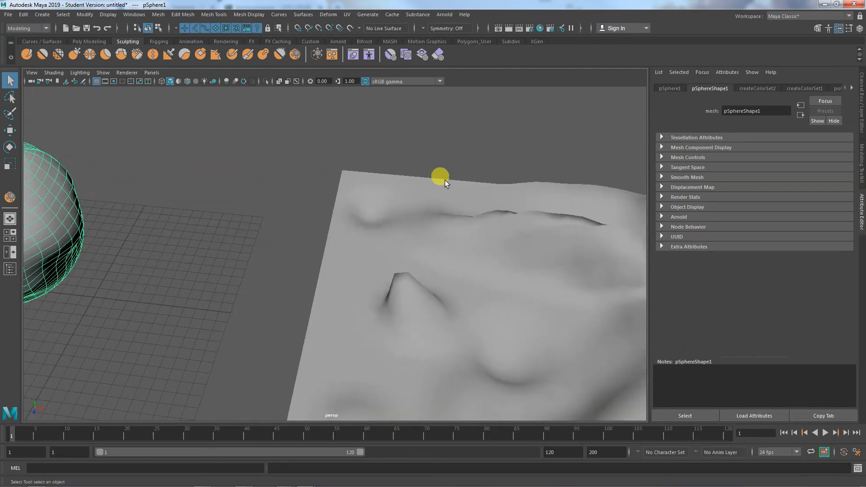
click(42, 55)
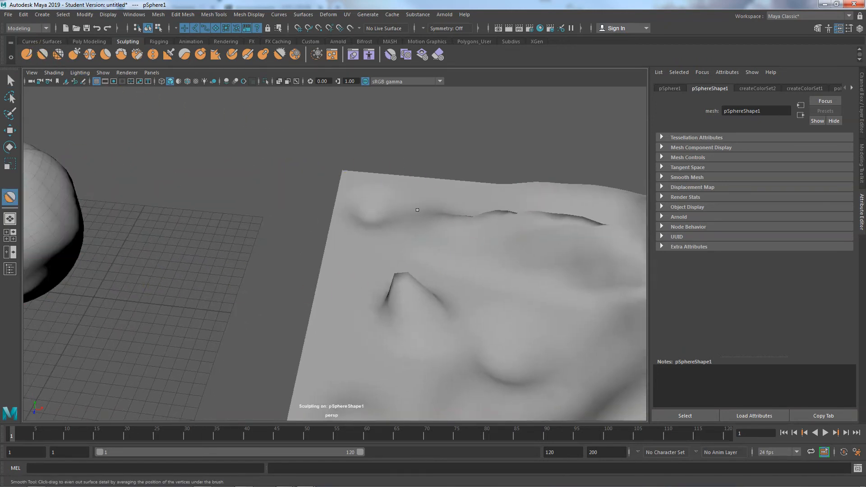
key(q)
click(391, 246)
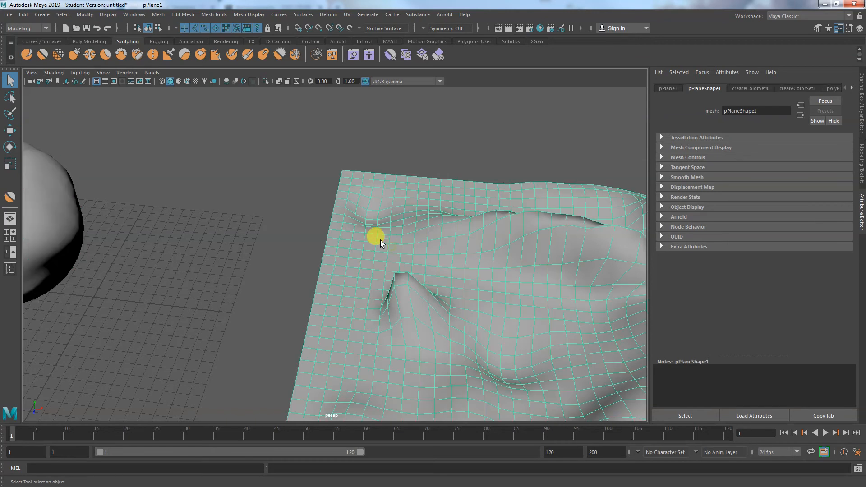
key(y)
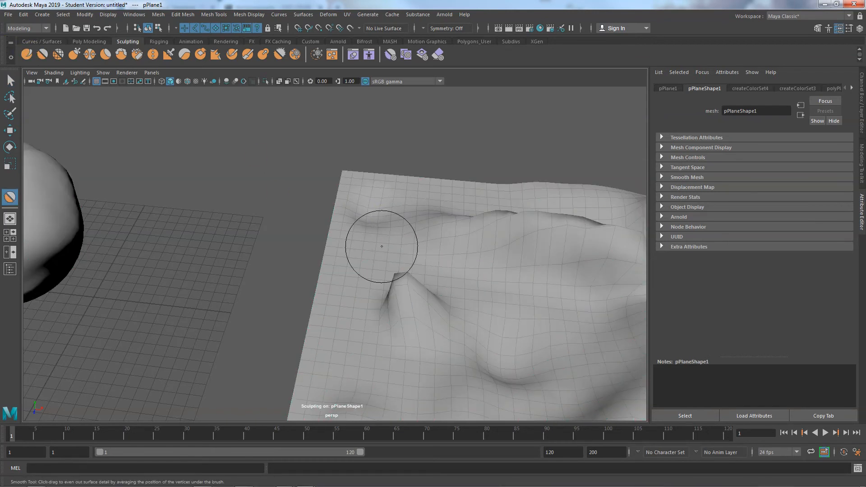
drag(382, 246, 381, 161)
drag(384, 249, 384, 110)
drag(374, 212, 371, 75)
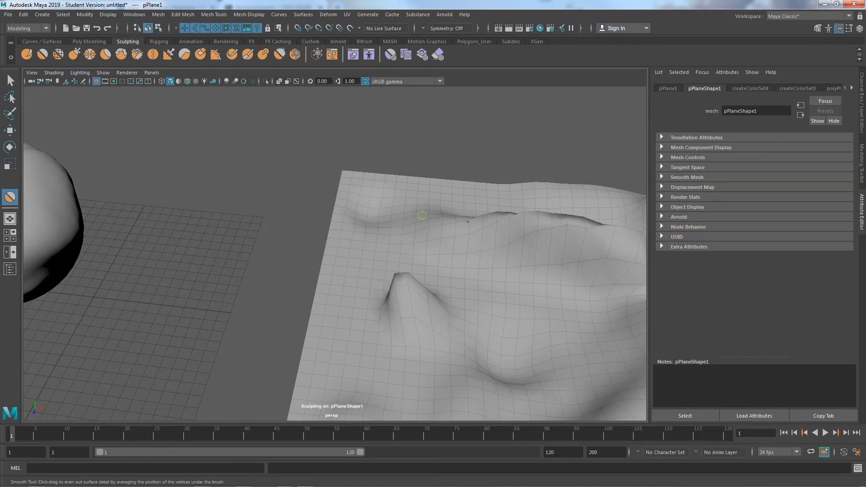
Smooth away the plane's pointed peak and the relief around it with the Smooth tool, and undo the last stroke.
mouse_move(348, 183)
alt+mouse_down()
mouse_move(440, 253)
mouse_move(464, 251)
alt+mouse_up()
mouse_move(463, 251)
alt+right_down()
mouse_move(274, 280)
mouse_move(169, 236)
alt+right_up()
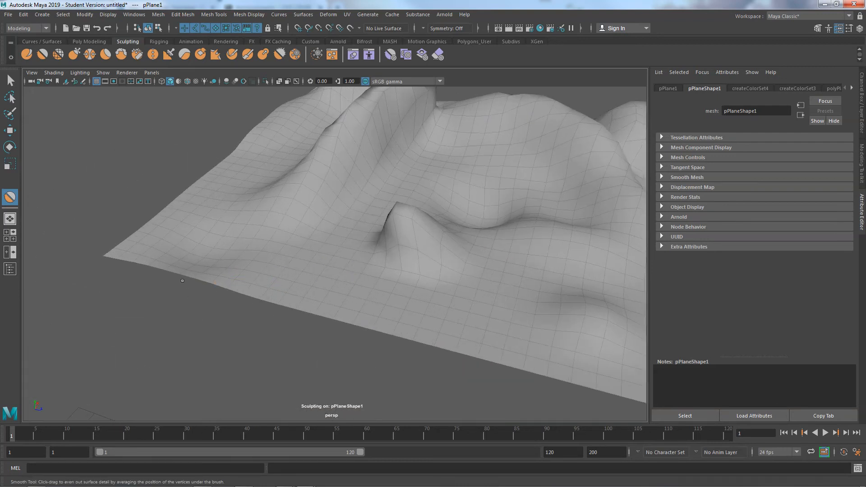
alt+drag(423, 202, 393, 251)
alt+right_drag(393, 251, 309, 319)
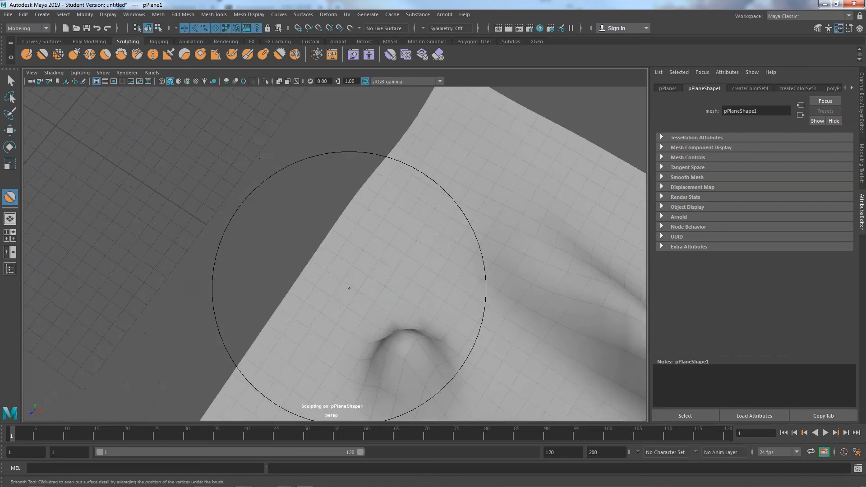
alt+drag(310, 319, 348, 155)
alt+right_drag(348, 154, 356, 213)
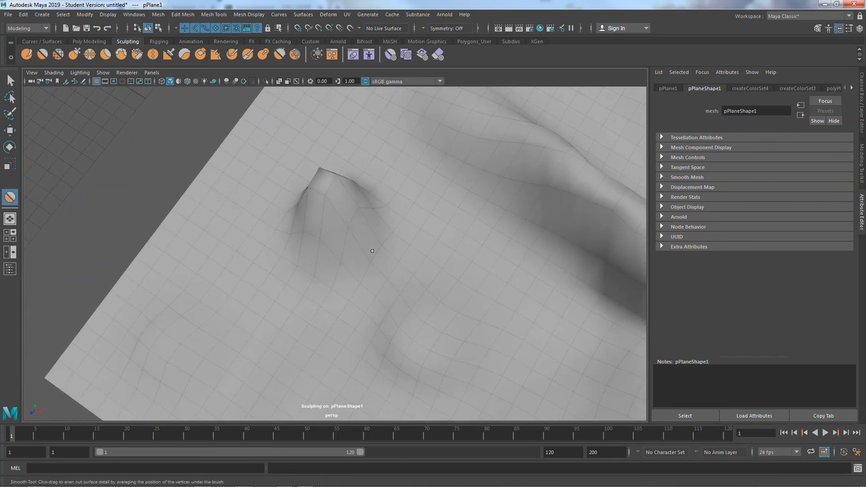
mouse_move(344, 206)
mouse_down()
mouse_move(336, 194)
mouse_move(367, 307)
mouse_move(329, 197)
mouse_move(354, 244)
mouse_move(341, 189)
mouse_move(355, 250)
mouse_move(329, 201)
mouse_move(333, 243)
mouse_move(367, 269)
mouse_move(344, 207)
mouse_move(325, 208)
mouse_up()
mouse_move(367, 281)
mouse_down()
mouse_move(354, 290)
mouse_move(350, 234)
mouse_move(333, 226)
mouse_move(418, 284)
mouse_move(464, 243)
mouse_move(474, 278)
mouse_move(282, 252)
mouse_move(312, 236)
mouse_up()
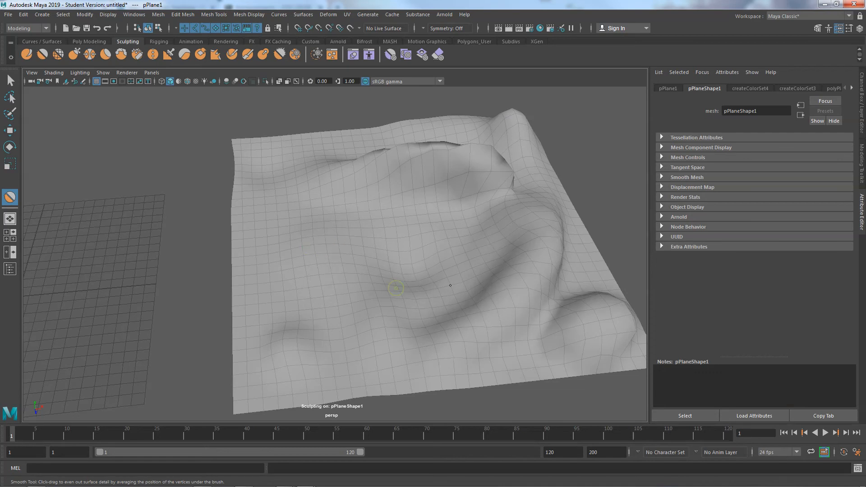
mouse_move(310, 281)
alt+mouse_down()
mouse_move(364, 273)
mouse_move(329, 319)
mouse_move(257, 252)
alt+mouse_up()
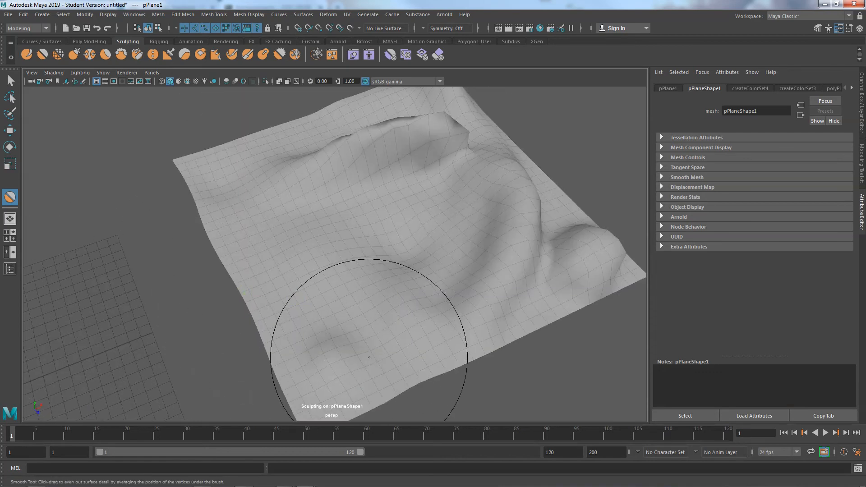
key(ctrl+z)
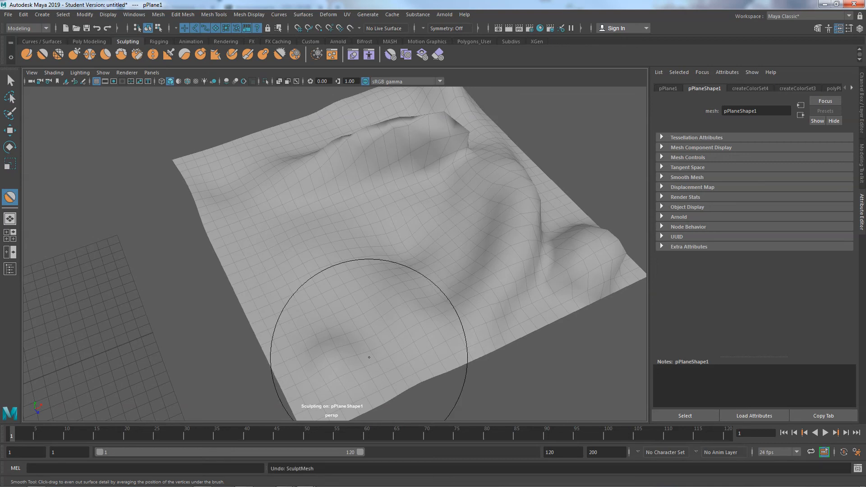
Make the deformed sphere the selected object and display its Channel Box attributes.
alt+drag(329, 309, 455, 310)
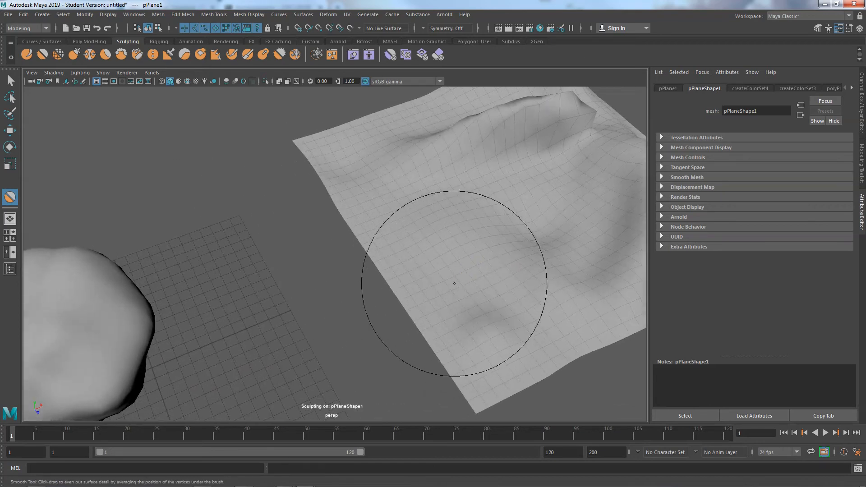
key(q)
click(58, 305)
alt+drag(93, 304, 309, 257)
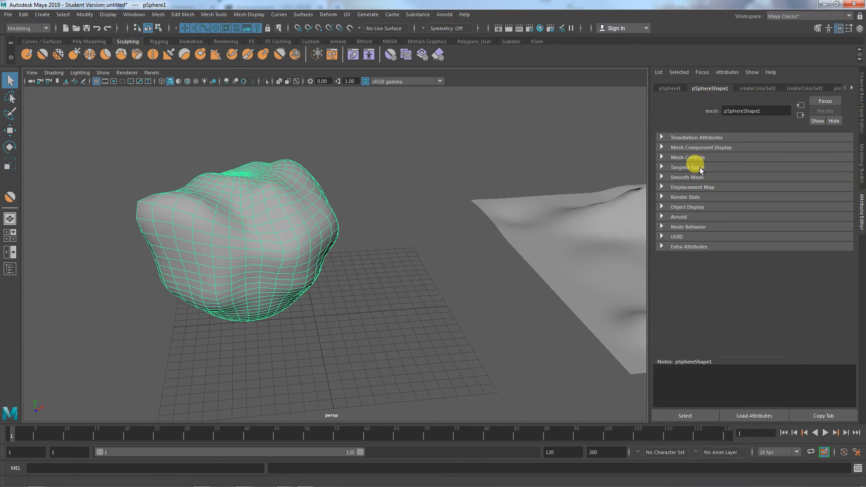
click(862, 94)
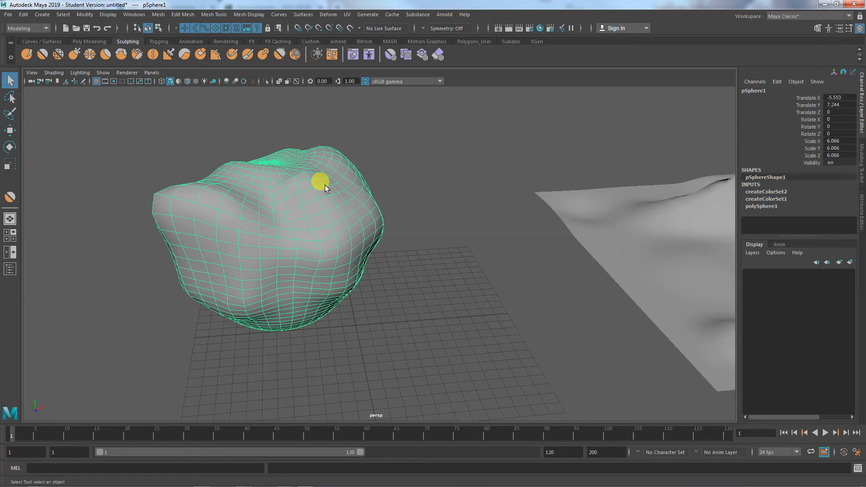
Select the vertices on the sphere's upper bulge opposite the spout and show their CV values.
right_drag(325, 185, 285, 188)
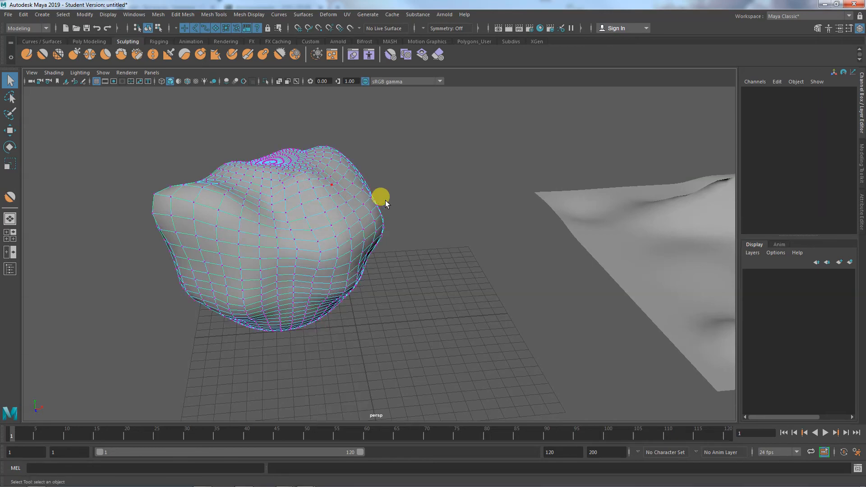
alt+drag(385, 201, 361, 189)
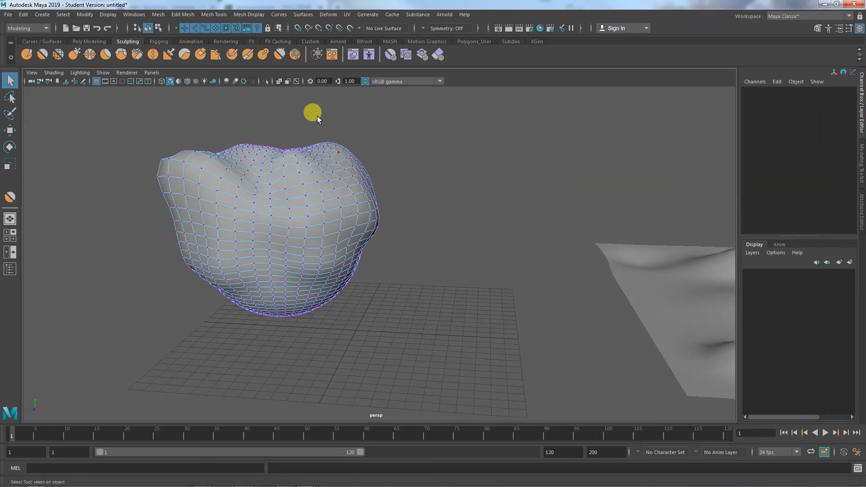
drag(316, 114, 423, 216)
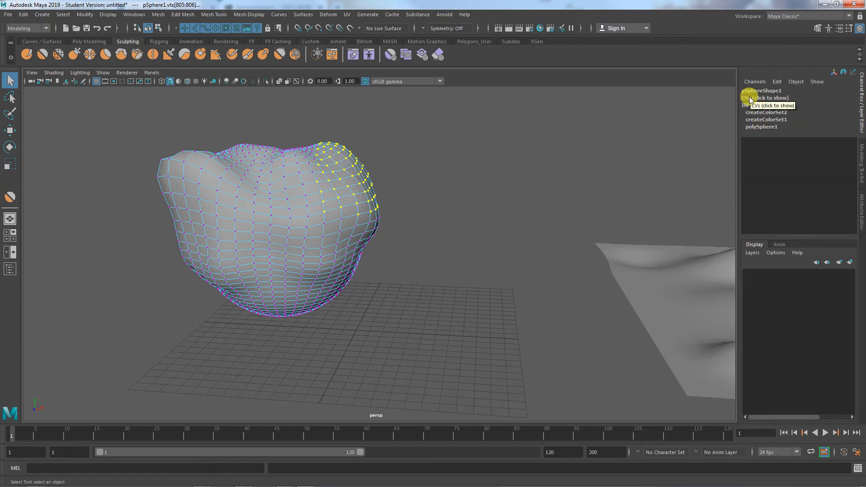
click(780, 98)
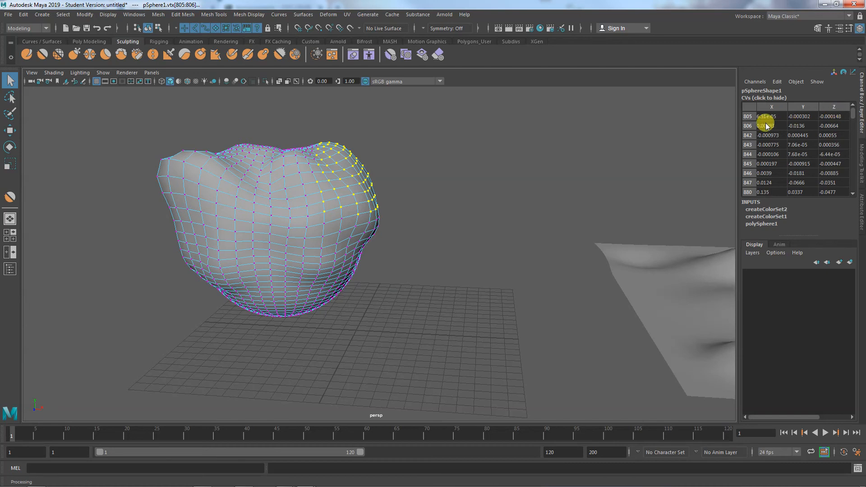
Set the X, Y and Z values of the selected vertices to 0, starting with the listed rows and extending to the entire columns.
drag(766, 116, 826, 187)
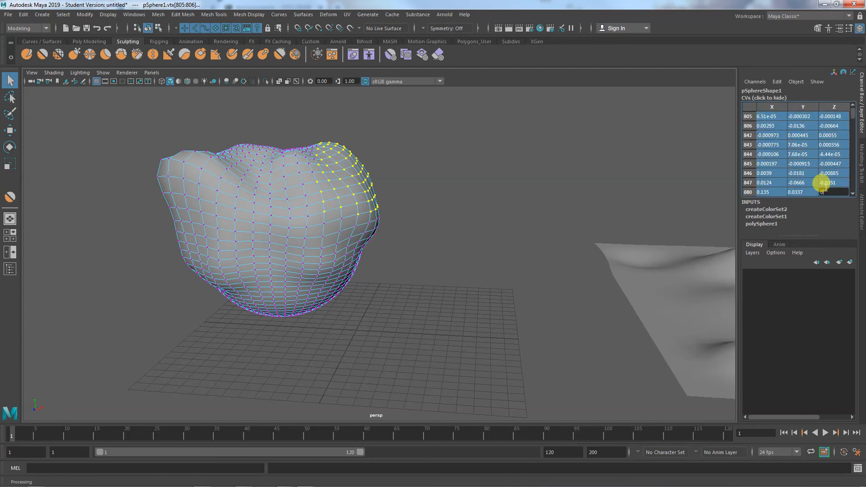
text(0)
key(Return)
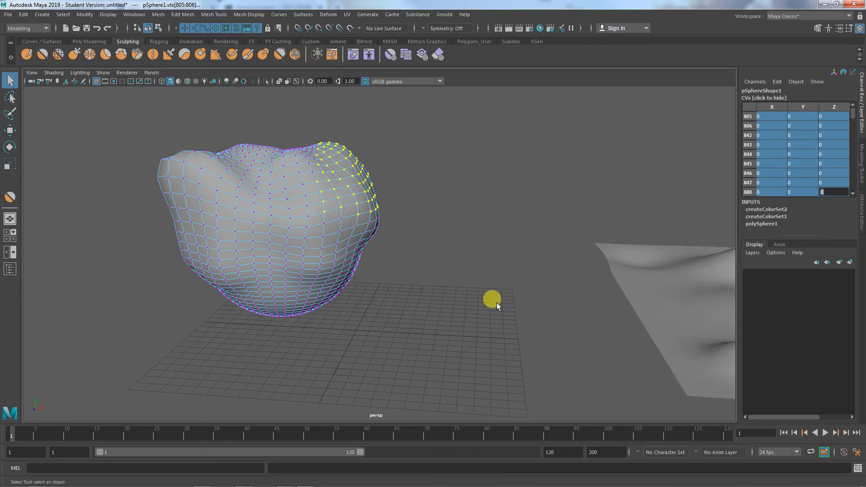
alt+drag(492, 299, 430, 243)
alt+drag(505, 286, 460, 289)
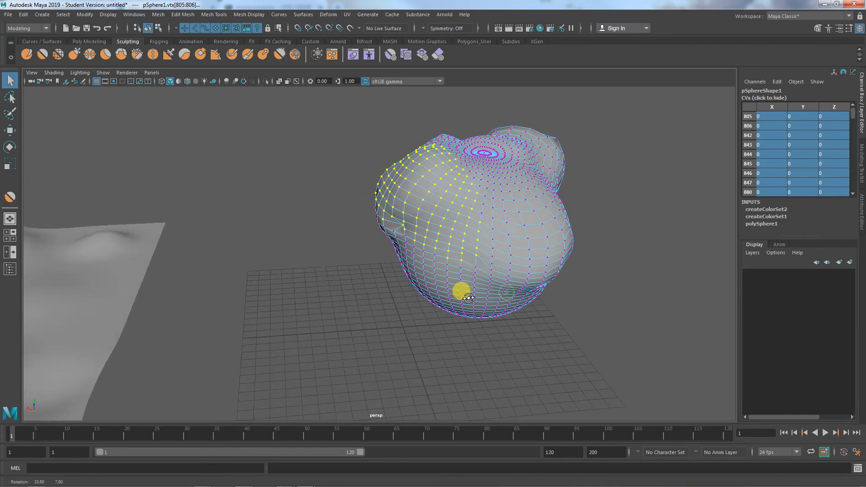
drag(767, 107, 834, 107)
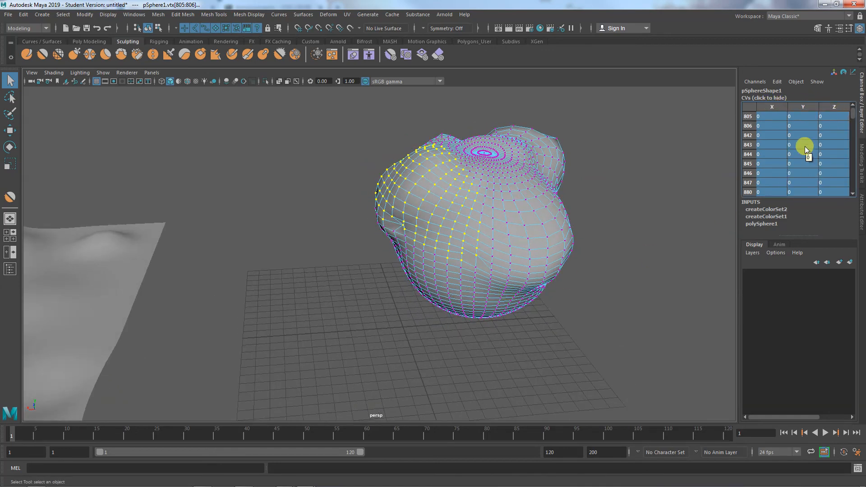
text(0)
key(Return)
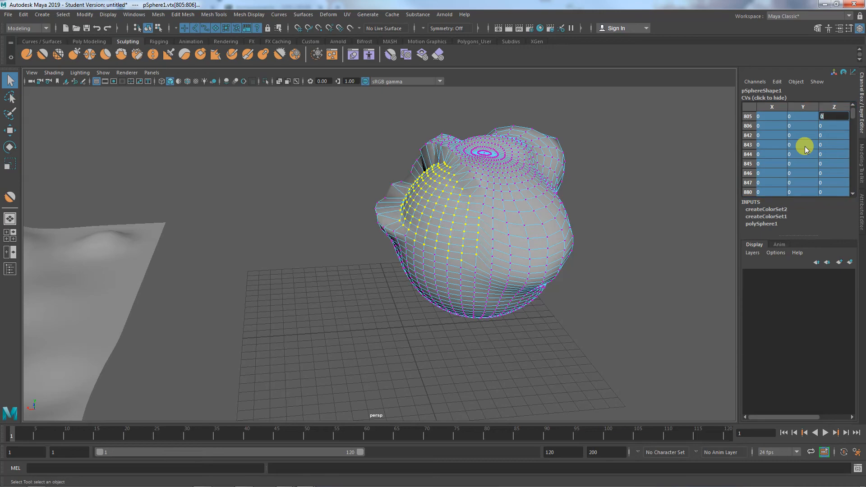
Select the vertices along the sphere's raised upper surface and show their CV values.
mouse_move(493, 286)
alt+mouse_down()
mouse_move(574, 280)
mouse_move(402, 328)
mouse_move(464, 327)
mouse_move(451, 333)
mouse_move(424, 316)
mouse_move(453, 319)
mouse_move(364, 300)
mouse_move(384, 323)
alt+mouse_up()
click(453, 319)
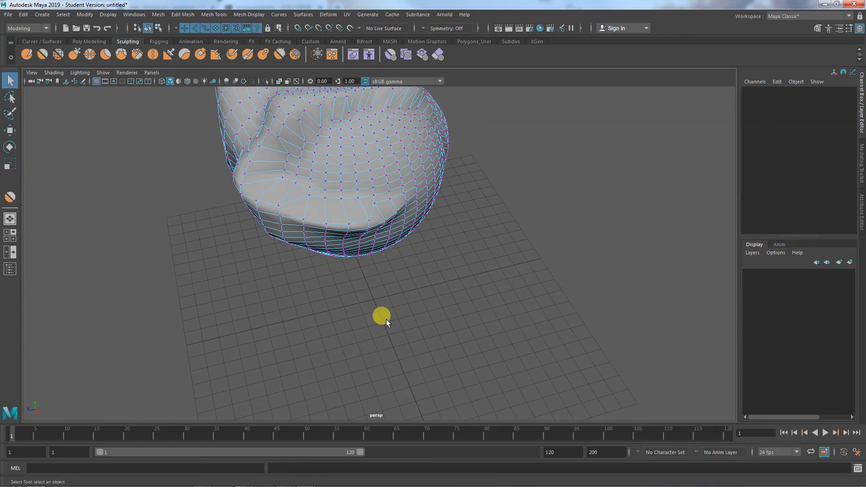
mouse_move(386, 320)
alt+mouse_down()
mouse_move(448, 292)
mouse_move(470, 308)
mouse_move(421, 316)
mouse_move(453, 281)
alt+mouse_up()
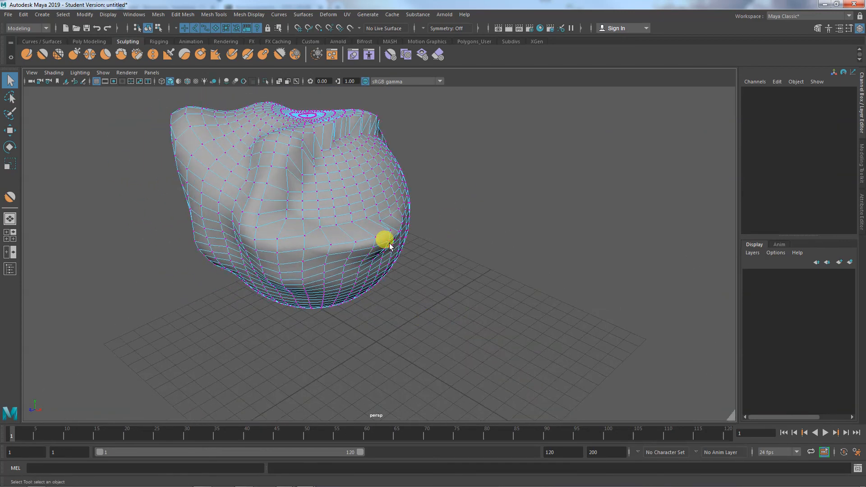
mouse_move(389, 244)
alt+mouse_down()
mouse_move(434, 262)
mouse_move(353, 255)
mouse_move(389, 279)
alt+mouse_up()
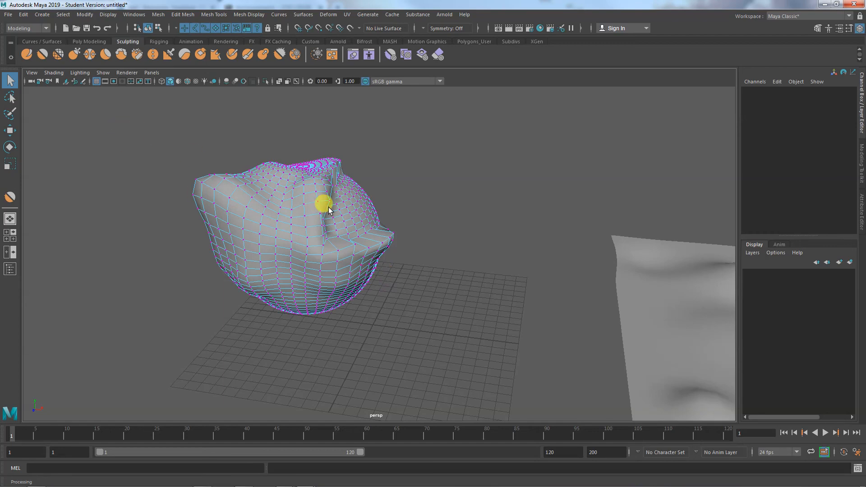
mouse_move(402, 257)
alt+mouse_down()
mouse_move(319, 249)
mouse_move(417, 266)
mouse_move(396, 264)
mouse_move(386, 226)
mouse_move(389, 302)
mouse_move(390, 282)
alt+mouse_up()
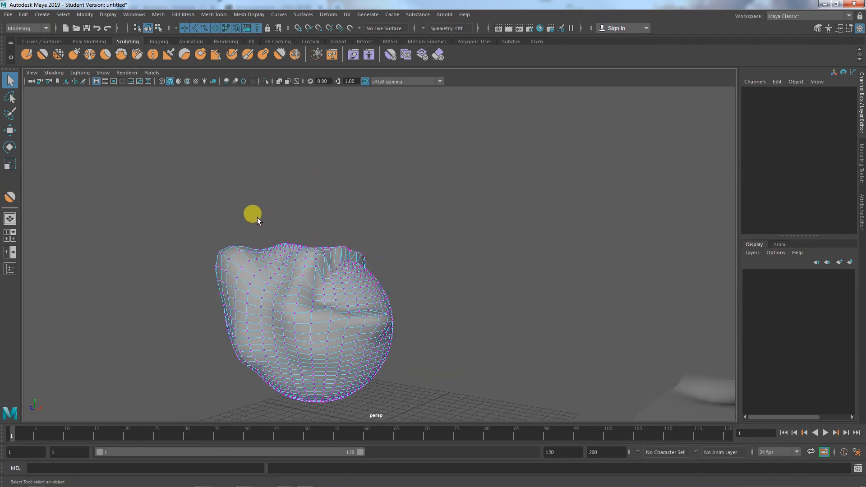
drag(257, 218, 386, 264)
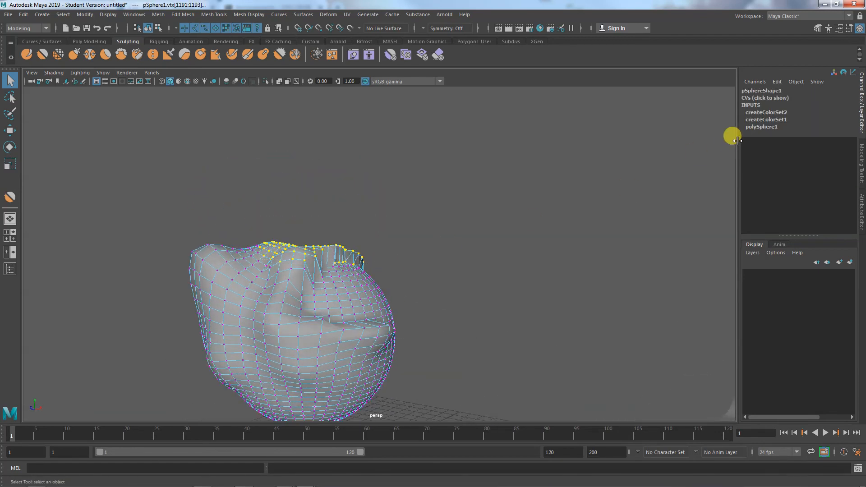
click(767, 97)
Set the X, Y and Z values of all selected top vertices to 0 and clear the selection.
drag(770, 107, 824, 108)
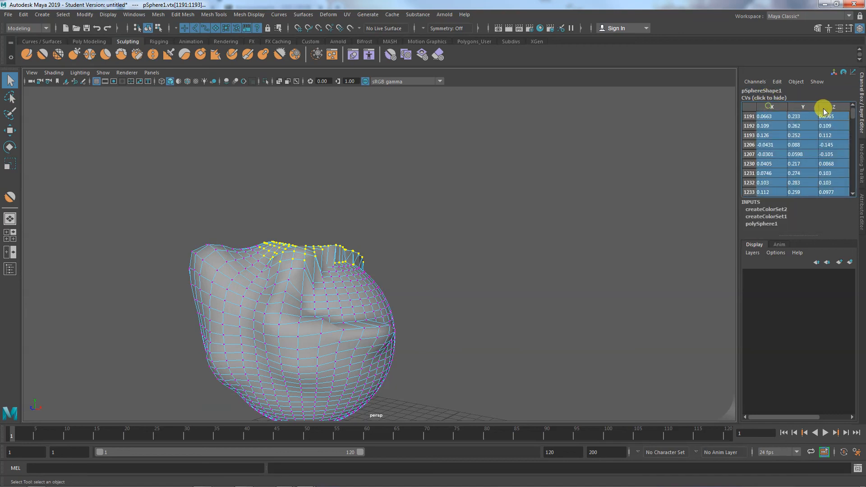
text(0)
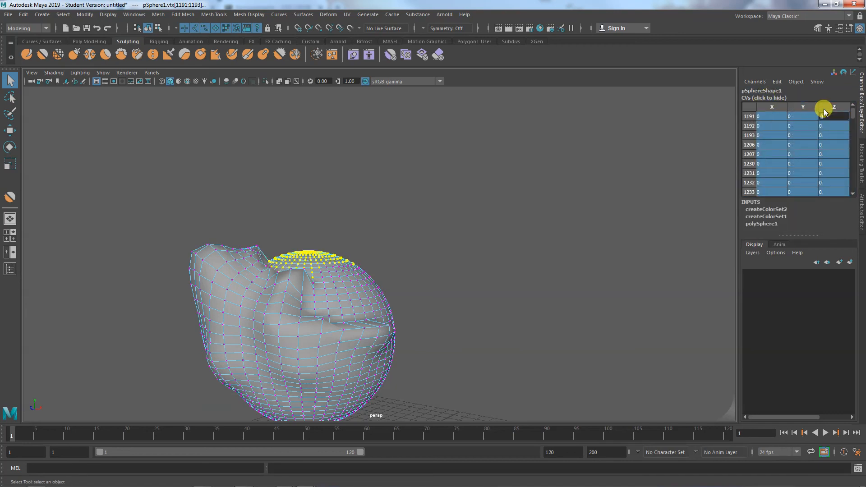
key(Return)
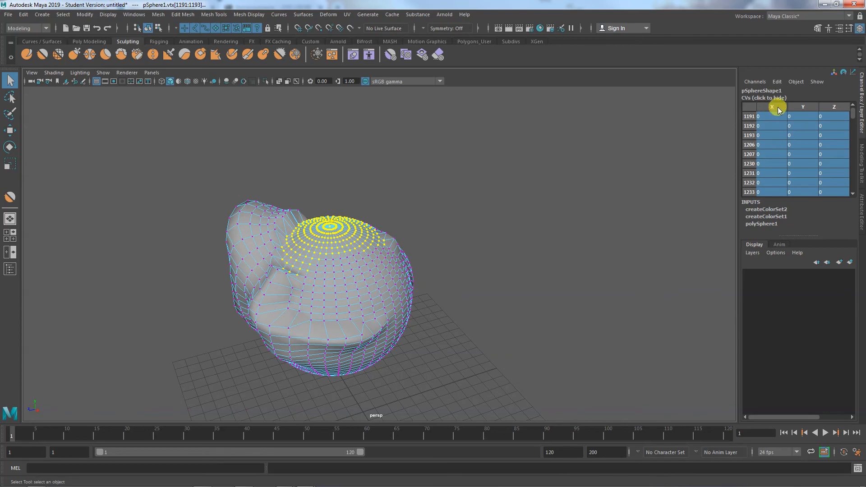
mouse_move(447, 250)
alt+mouse_down()
mouse_move(457, 261)
mouse_move(444, 286)
mouse_move(446, 265)
mouse_move(410, 222)
alt+mouse_up()
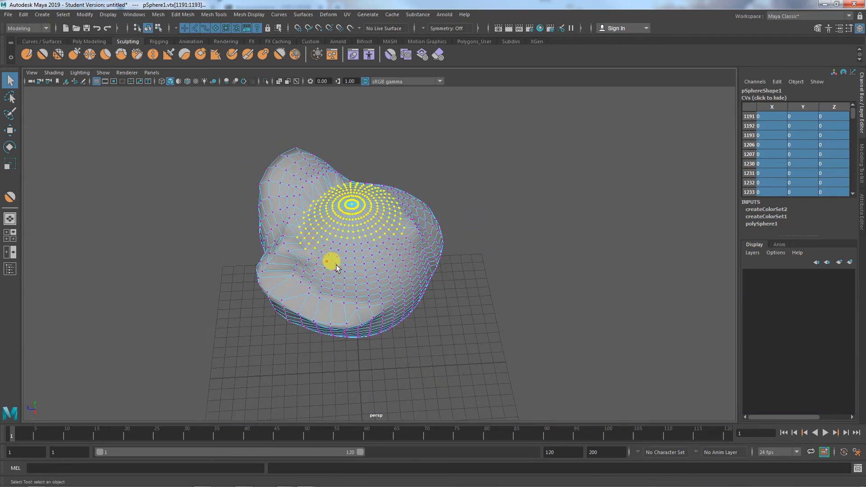
click(528, 304)
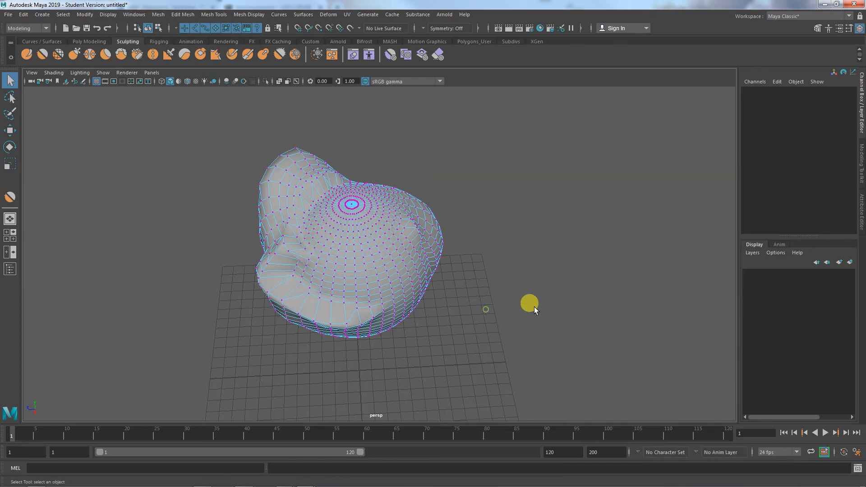
Inspect the CV values of one reset vertex and one sculpted vertex, and return the sphere to object mode.
alt+drag(528, 303, 484, 240)
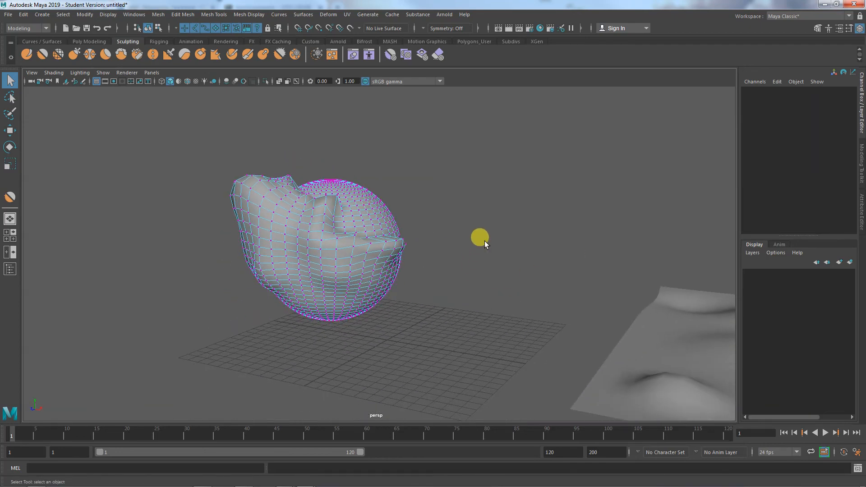
click(344, 221)
click(771, 99)
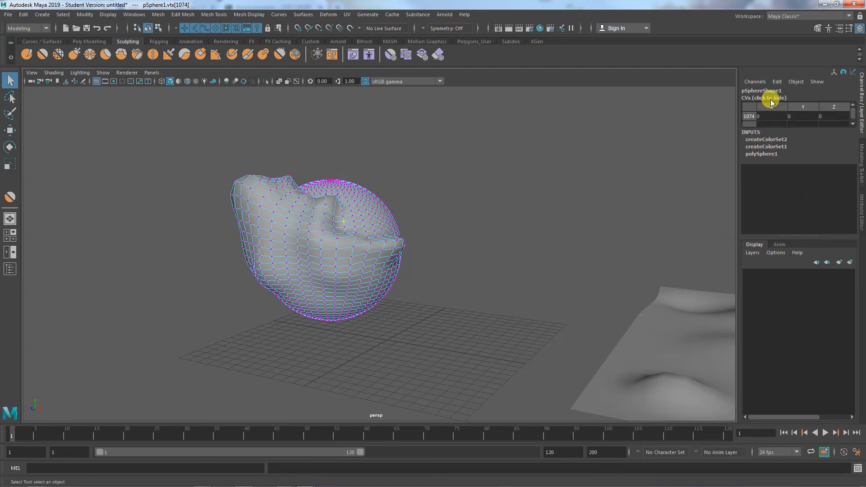
click(299, 222)
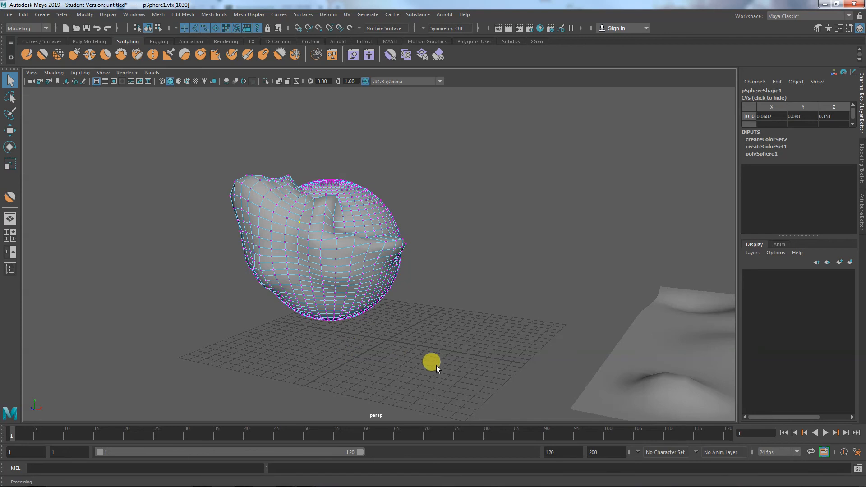
right_drag(340, 246, 396, 214)
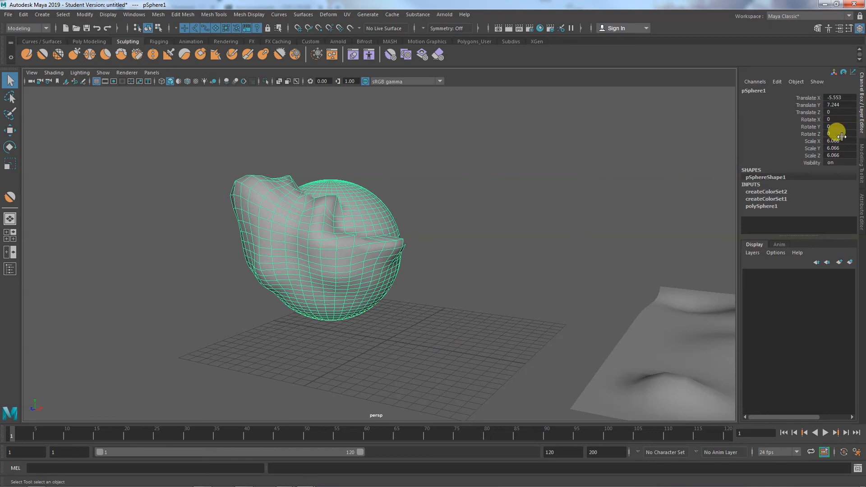
Set the sphere's Translate X and Translate Y to 0, and undo the change.
drag(834, 98, 835, 105)
text(0)
key(Return)
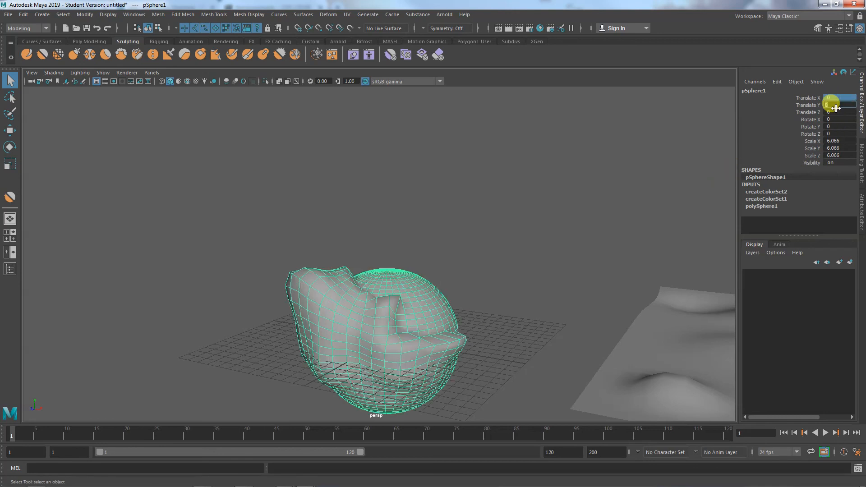
key(ctrl+z)
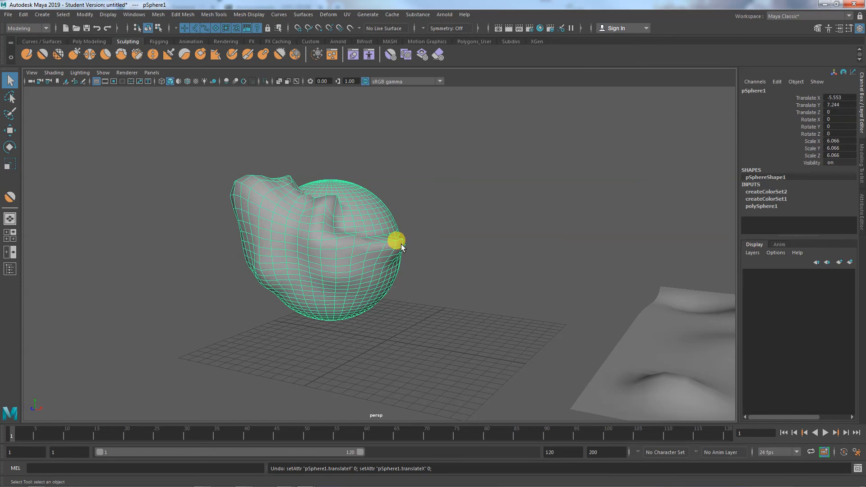
Expand the sphere's polySphere1 input to review its radius and subdivision attributes.
mouse_move(401, 247)
alt+mouse_down()
mouse_move(309, 250)
mouse_move(341, 261)
alt+mouse_up()
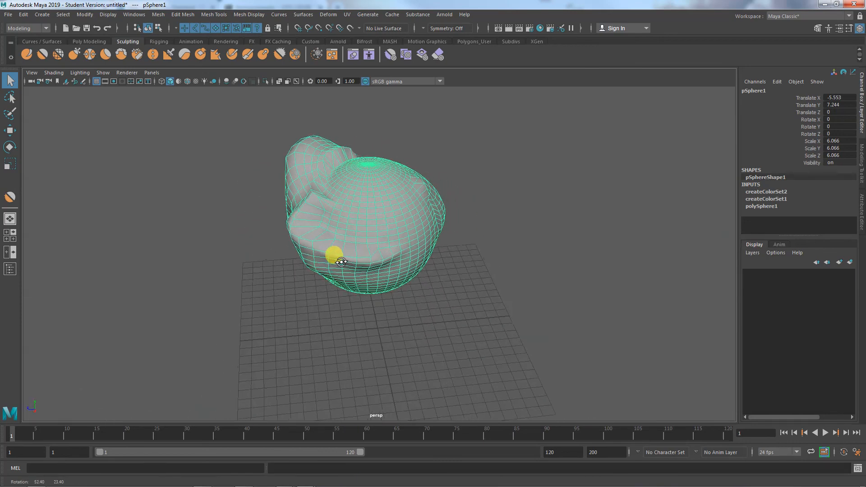
alt+right_drag(354, 261, 471, 264)
alt+middle_drag(470, 266, 461, 307)
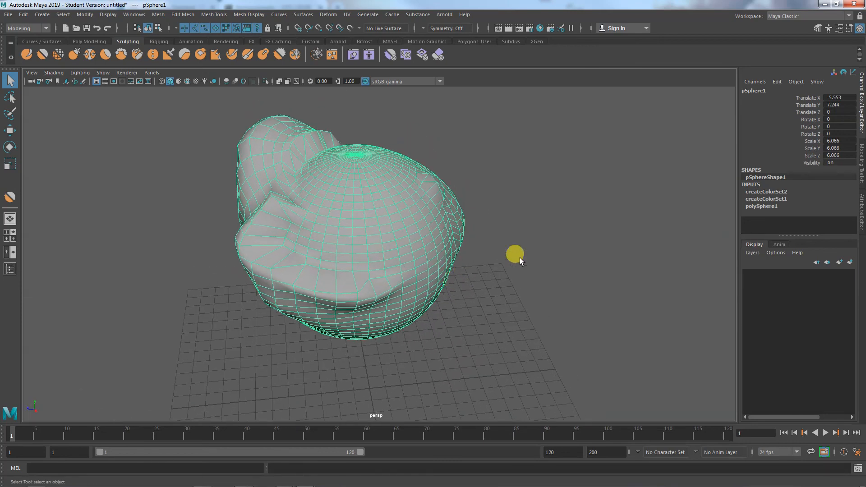
click(772, 204)
scroll(807, 195, down, 1)
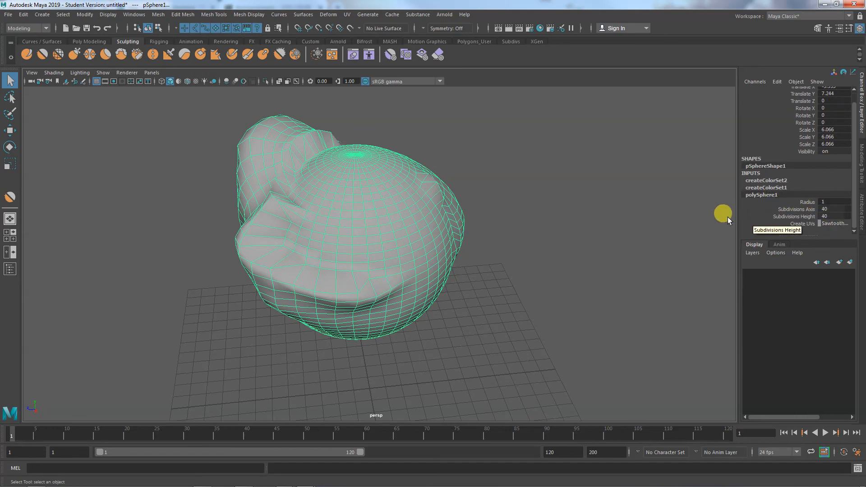
Examine the partly reset sphere from several angles, comparing the restored surface with the remaining sculpted areas.
mouse_move(449, 307)
alt+mouse_down()
mouse_move(490, 288)
mouse_move(443, 277)
alt+mouse_up()
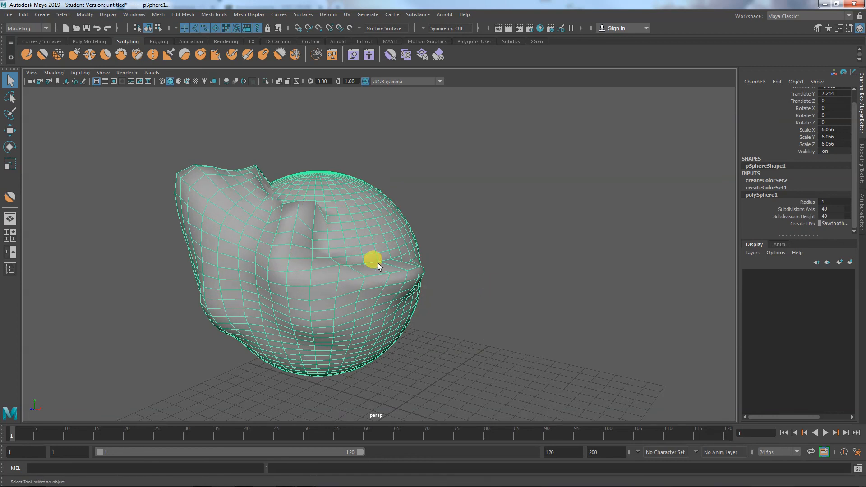
right_click(341, 219)
click(341, 218)
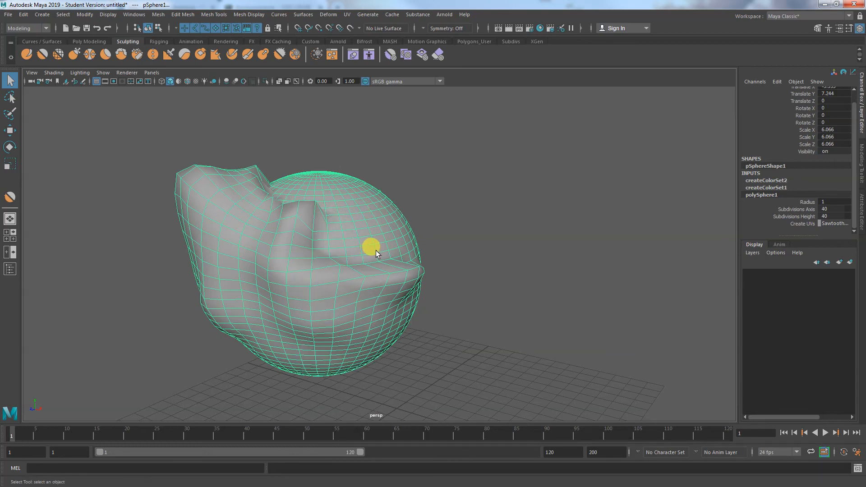
alt+drag(375, 250, 364, 251)
alt+middle_drag(563, 329, 508, 277)
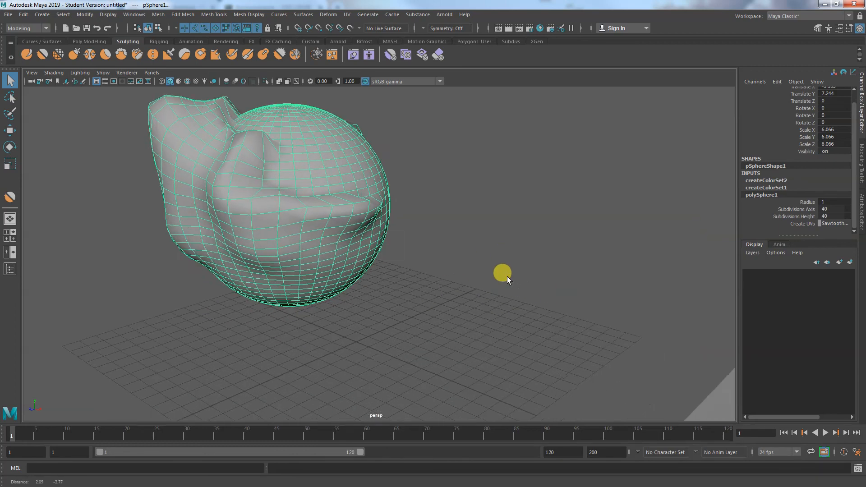
mouse_move(396, 339)
alt+mouse_down()
mouse_move(433, 329)
mouse_move(442, 344)
mouse_move(421, 345)
alt+mouse_up()
alt+right_drag(422, 344, 342, 323)
mouse_move(342, 323)
alt+mouse_down()
mouse_move(367, 329)
mouse_move(358, 333)
alt+mouse_up()
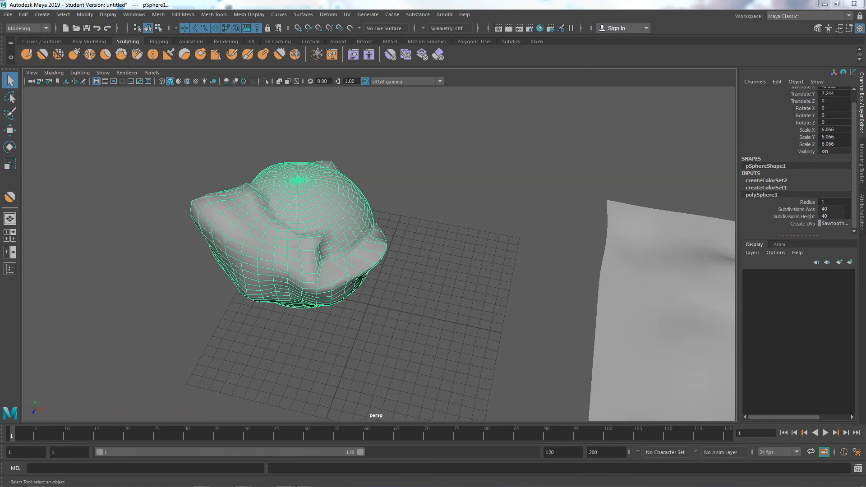
Switch to the browser and read through the Autodesk Sculpting Tools page describing each tool's purpose.
key(alt+Tab)
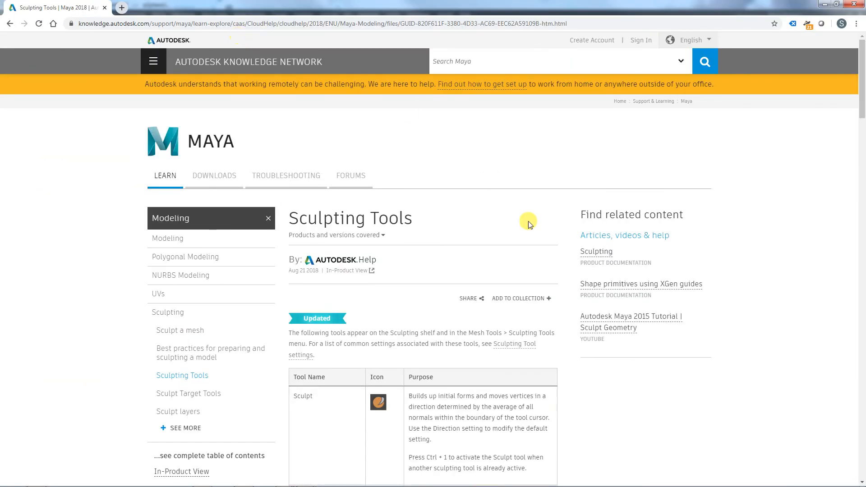
scroll(457, 229, down, 10)
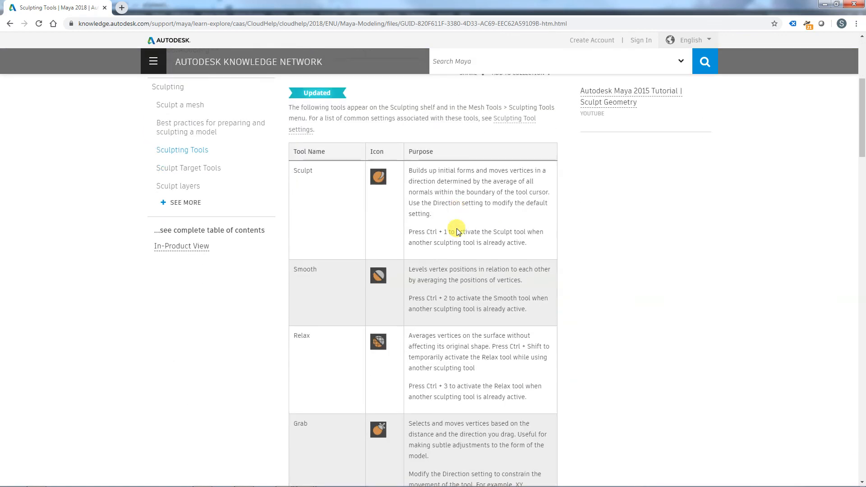
scroll(457, 228, down, 4)
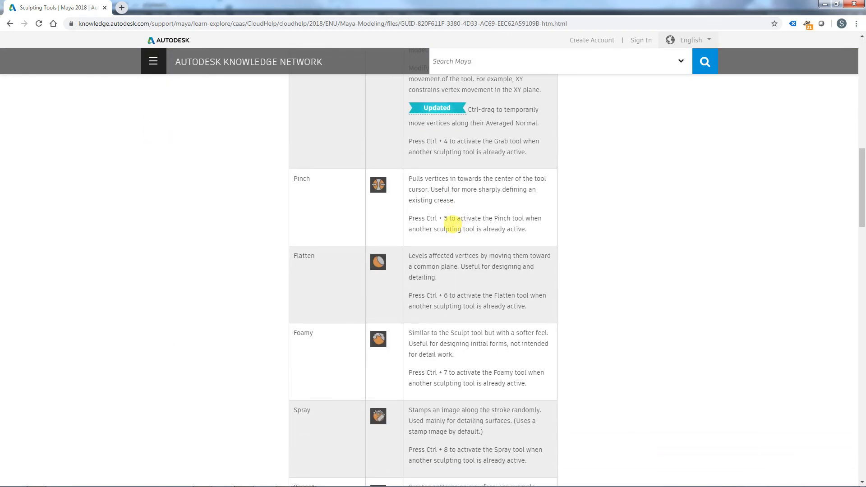
scroll(454, 226, down, 4)
scroll(452, 223, down, 5)
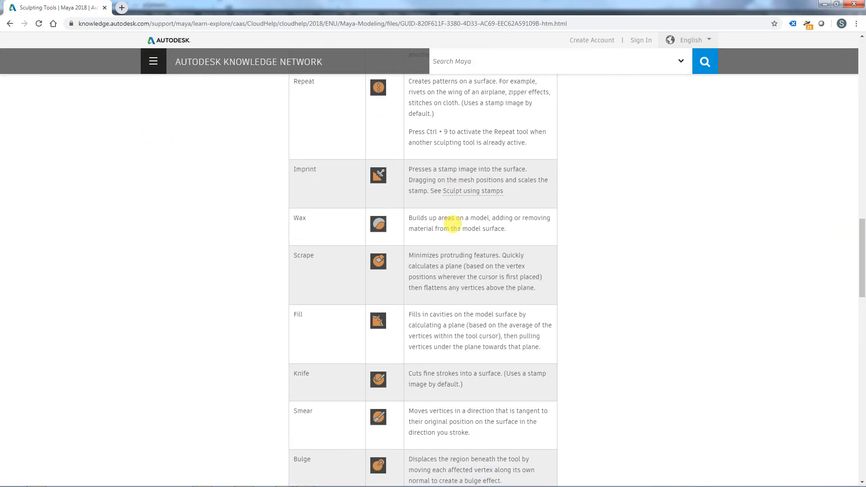
scroll(451, 224, down, 1)
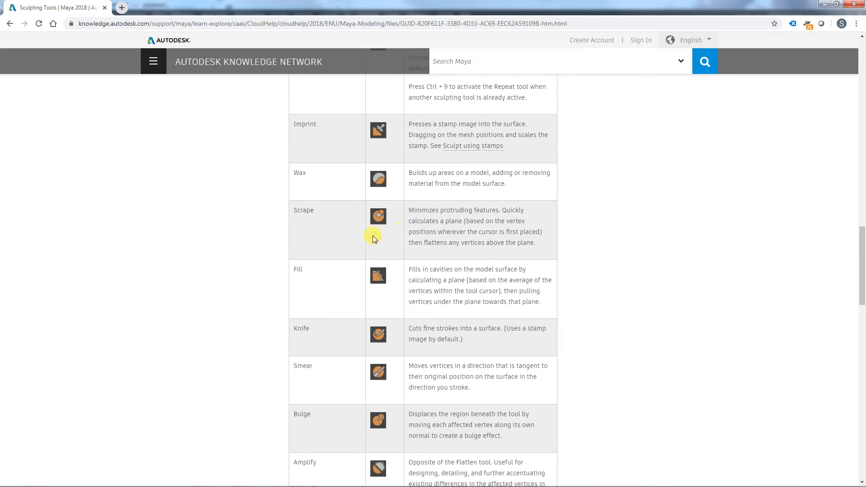
scroll(466, 258, down, 7)
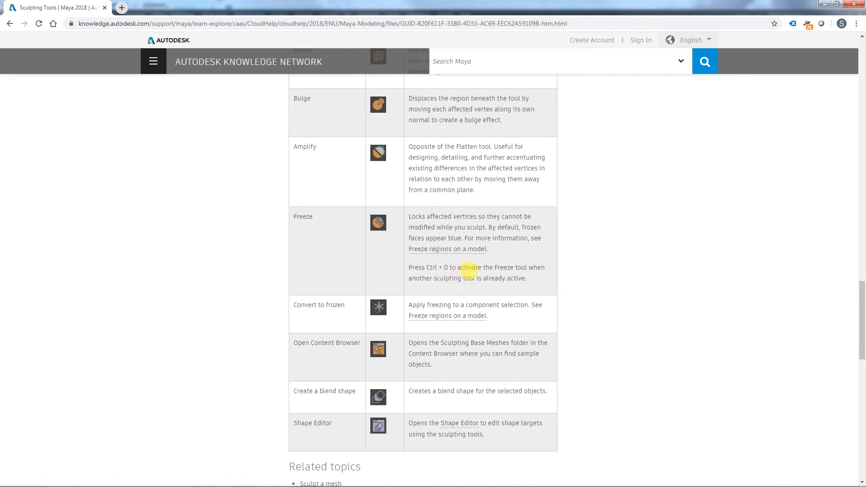
scroll(467, 272, down, 4)
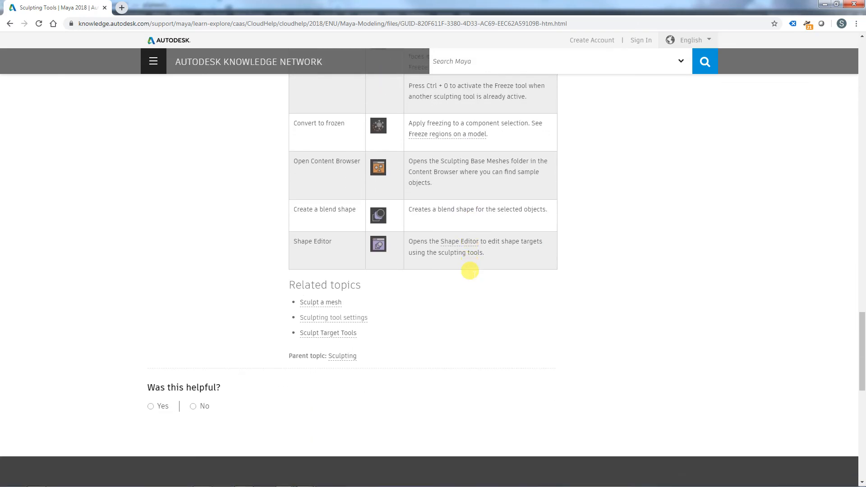
scroll(466, 271, up, 3)
scroll(474, 276, up, 20)
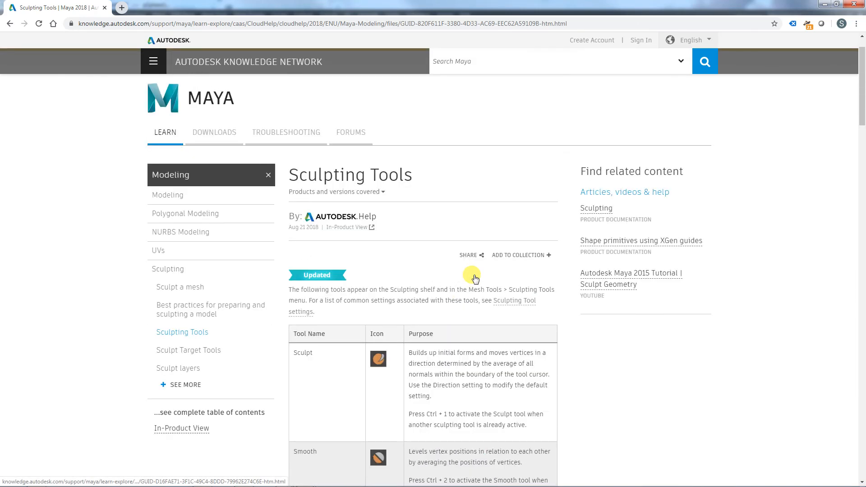
Switch back to Maya and deselect the sphere.
drag(263, 5, 276, 100)
drag(276, 32, 300, 299)
click(486, 168)
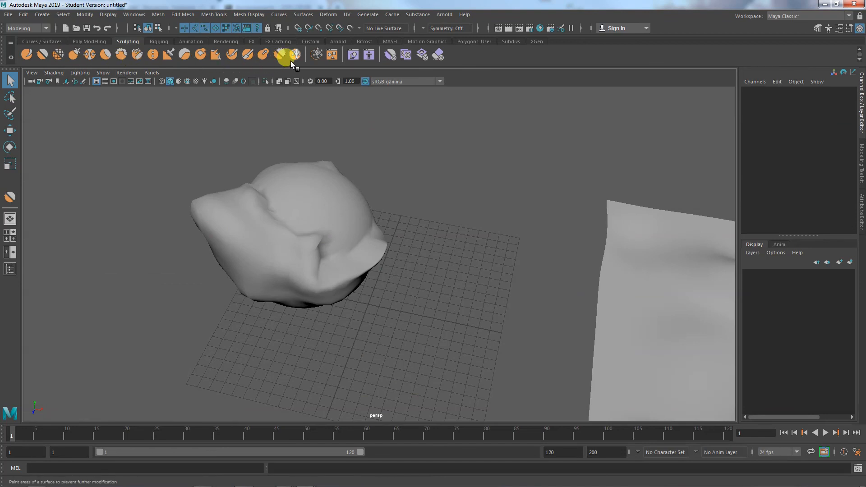
mouse_move(397, 375)
alt+right_down()
mouse_move(431, 351)
mouse_move(385, 364)
mouse_move(420, 359)
mouse_move(308, 354)
alt+right_up()
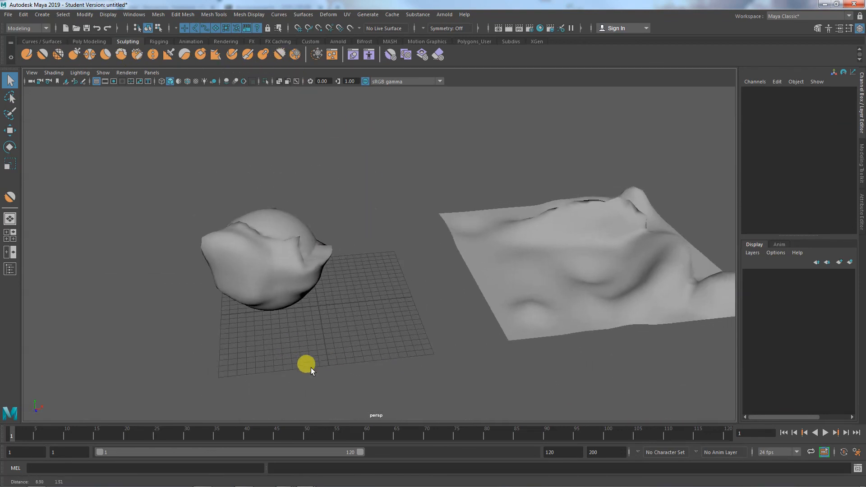